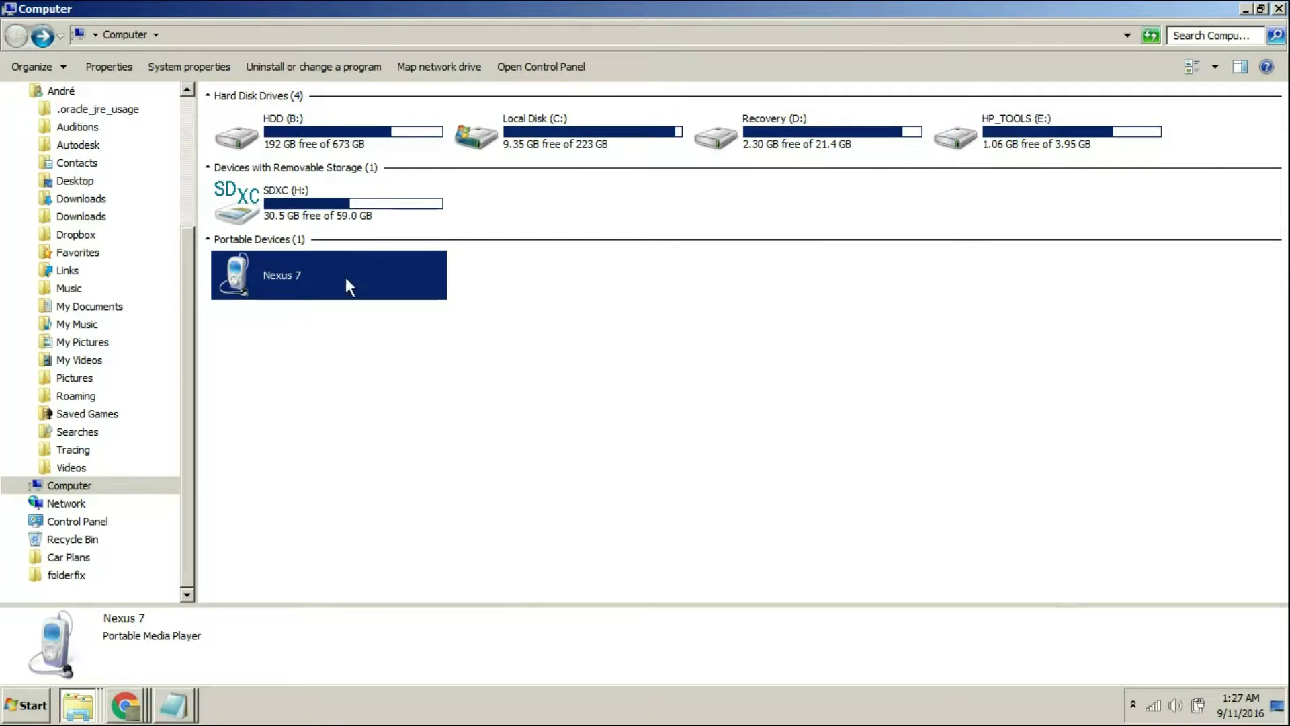
Open the themeDir folder inside .torque on the Nexus 7's internal storage and locate the properties file.
right_click(346, 276)
left_click(353, 284)
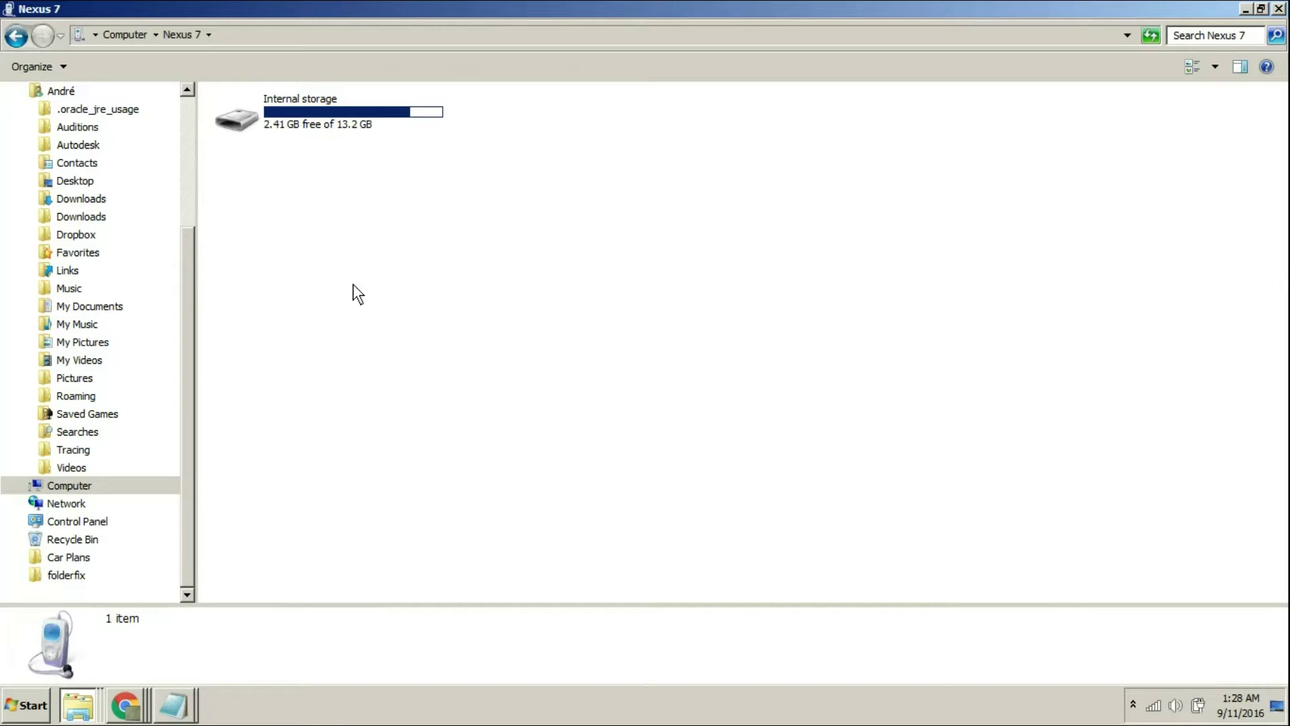
double_click(377, 122)
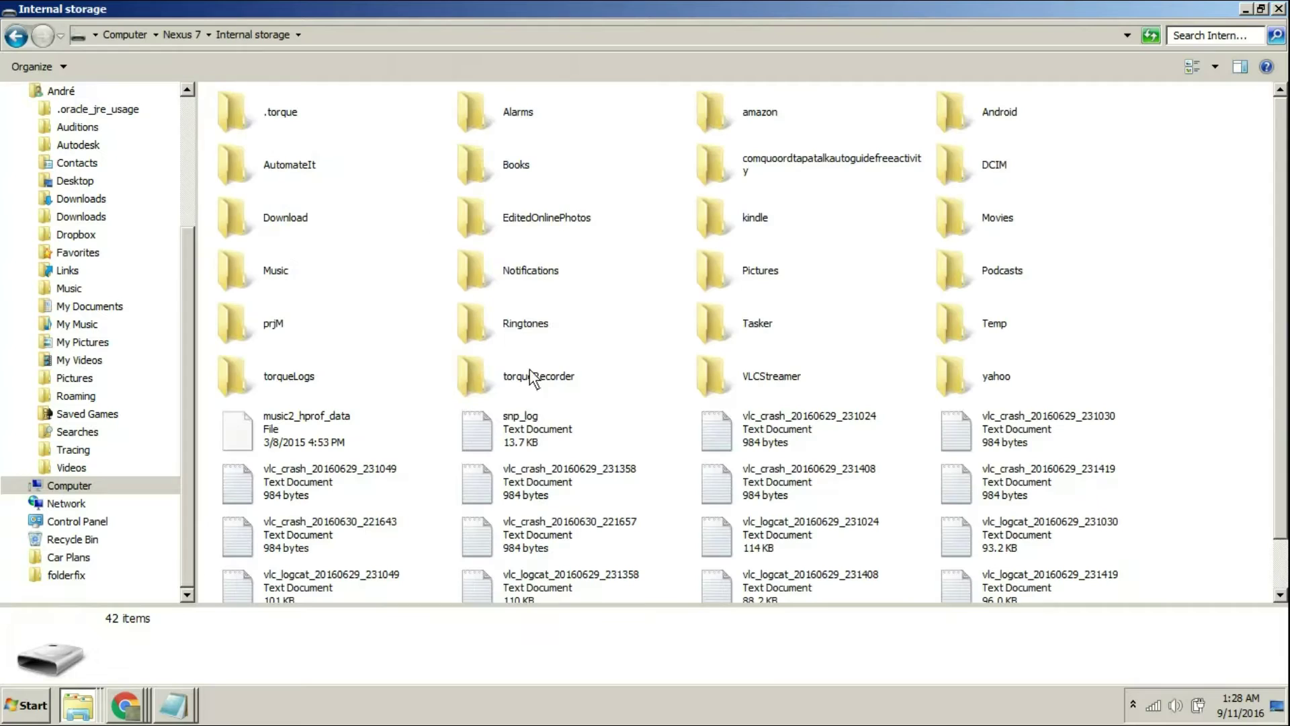
double_click(262, 121)
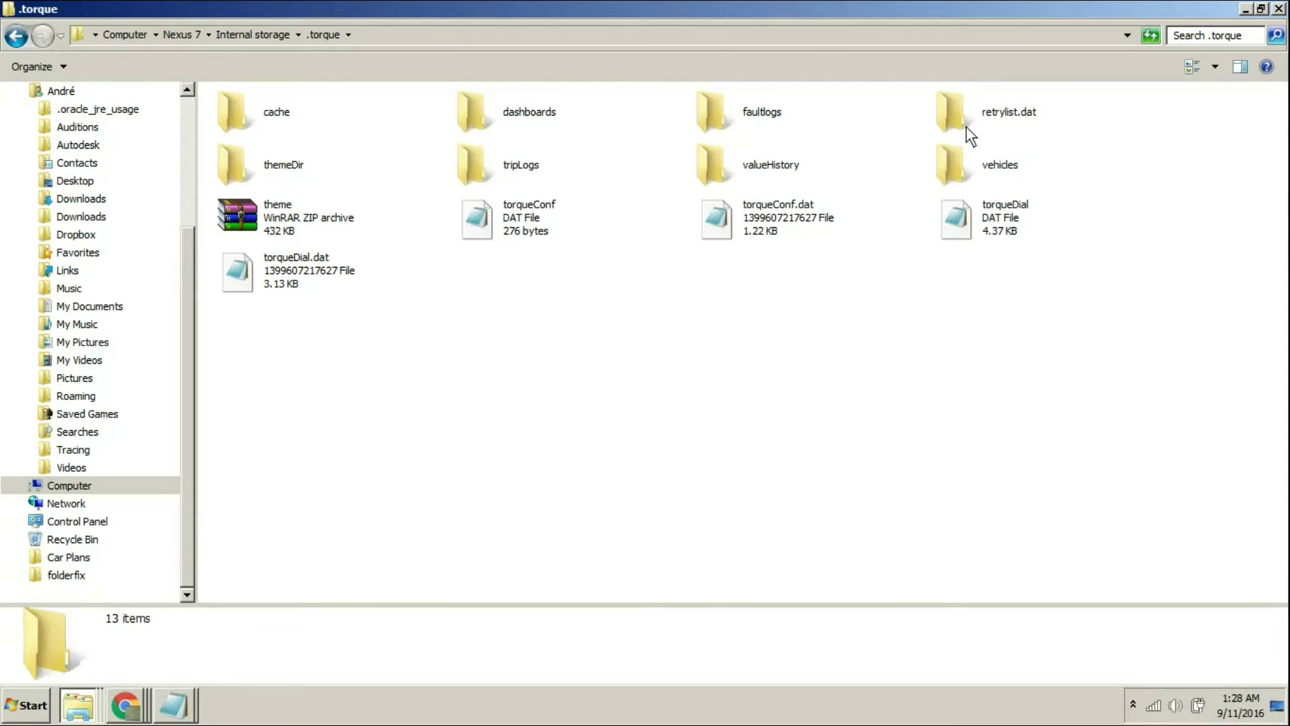
double_click(292, 170)
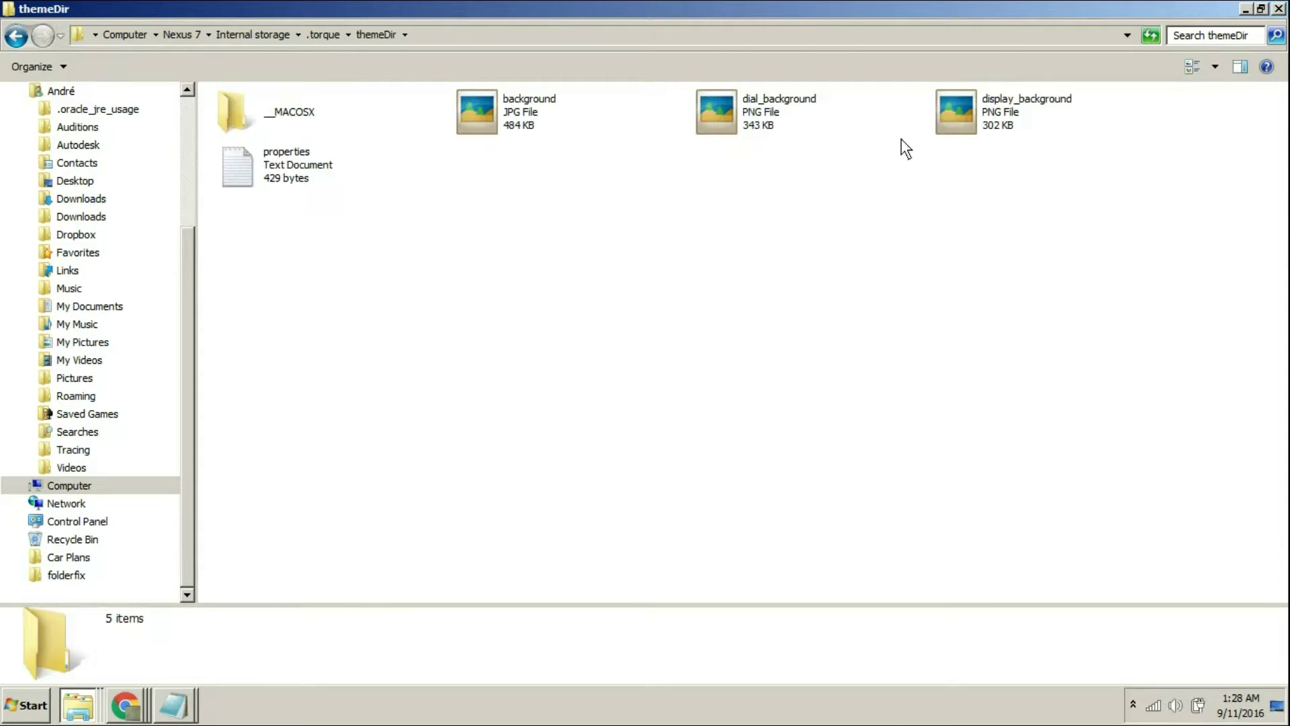
left_click(307, 190)
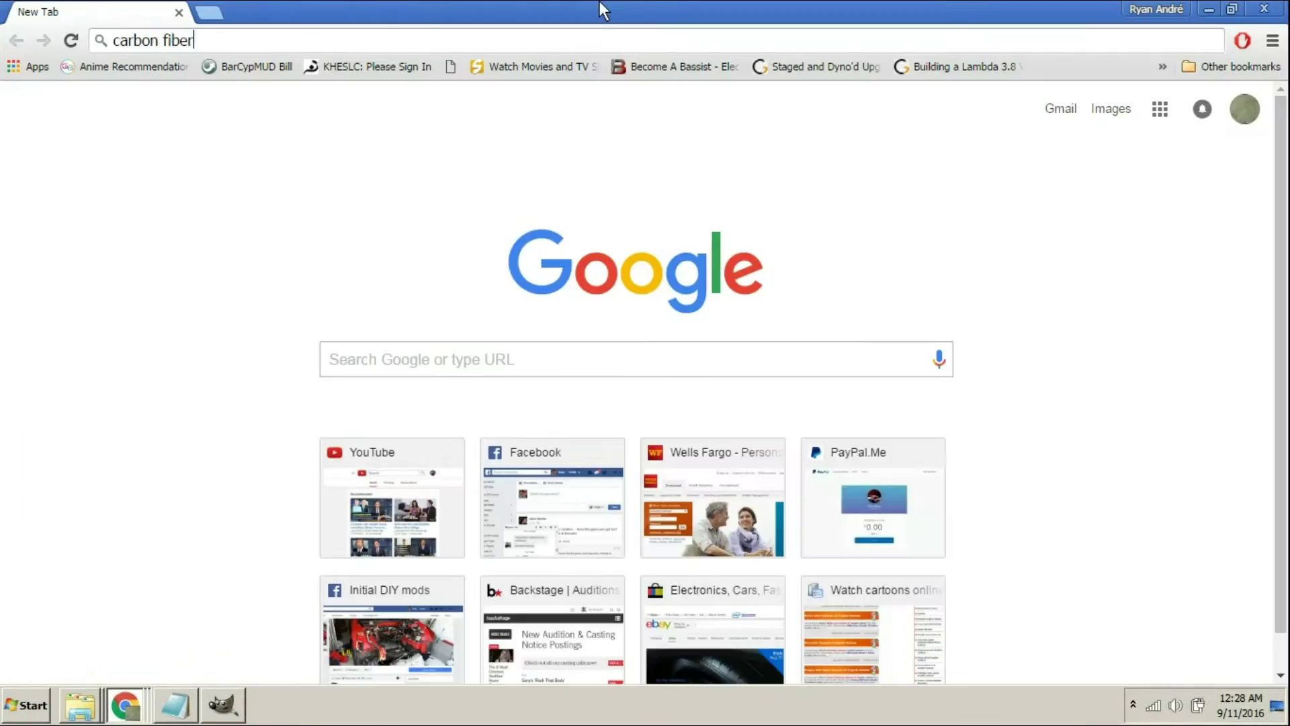
Search Google Images in Chrome for carbon fiber and save the full-size 1600 × 1066 bgfons.com image.
key("Return")
left_click(201, 167)
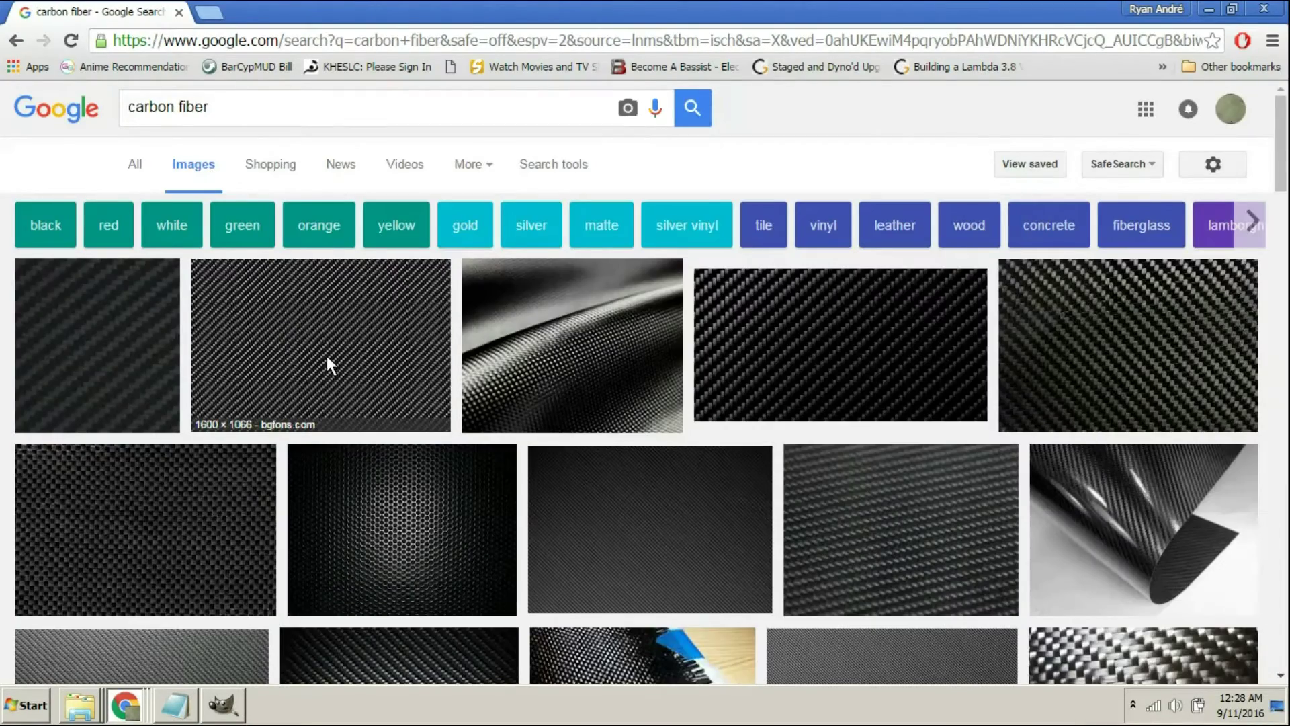
left_click(329, 360)
right_click(518, 377)
left_click(967, 369)
right_click(578, 292)
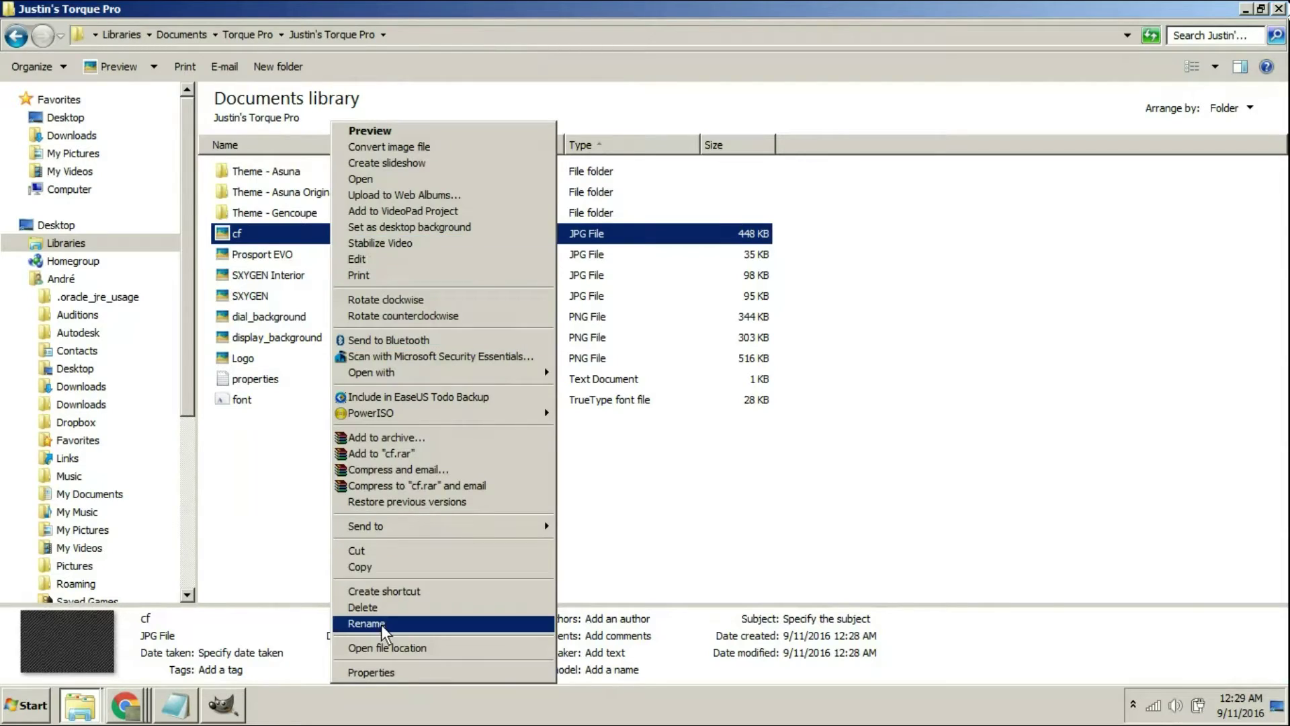
Rename the cf image in the Torque Pro documents subfolder to background.jpg and preview the Prosport EVO image.
left_click(367, 623)
type("Background.")
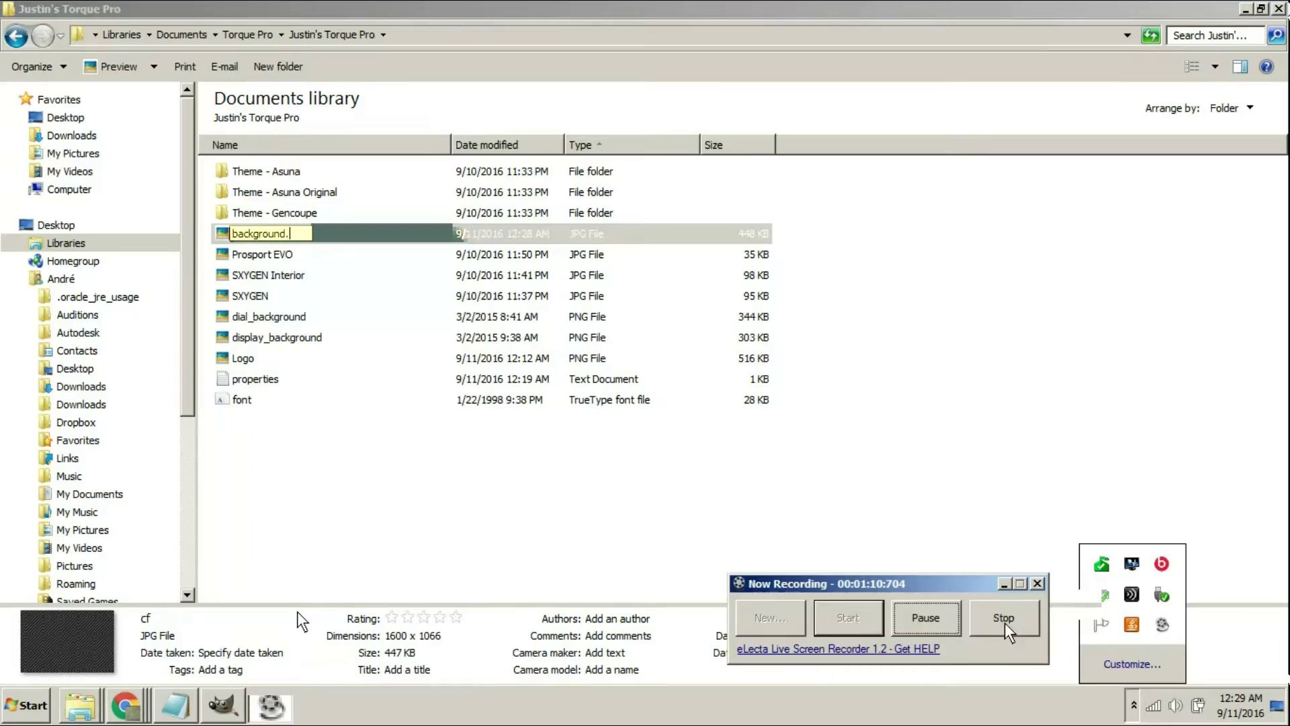
type("jpg")
key("Return")
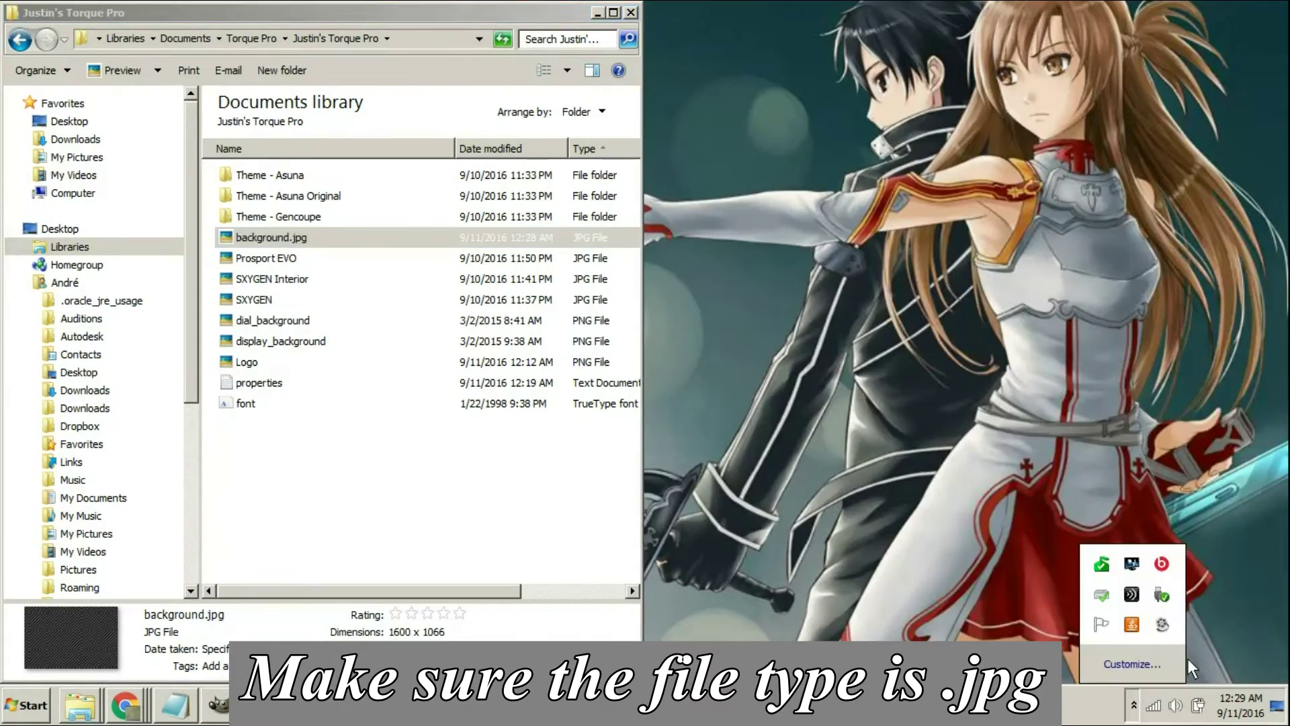
left_click(295, 258)
key("Up")
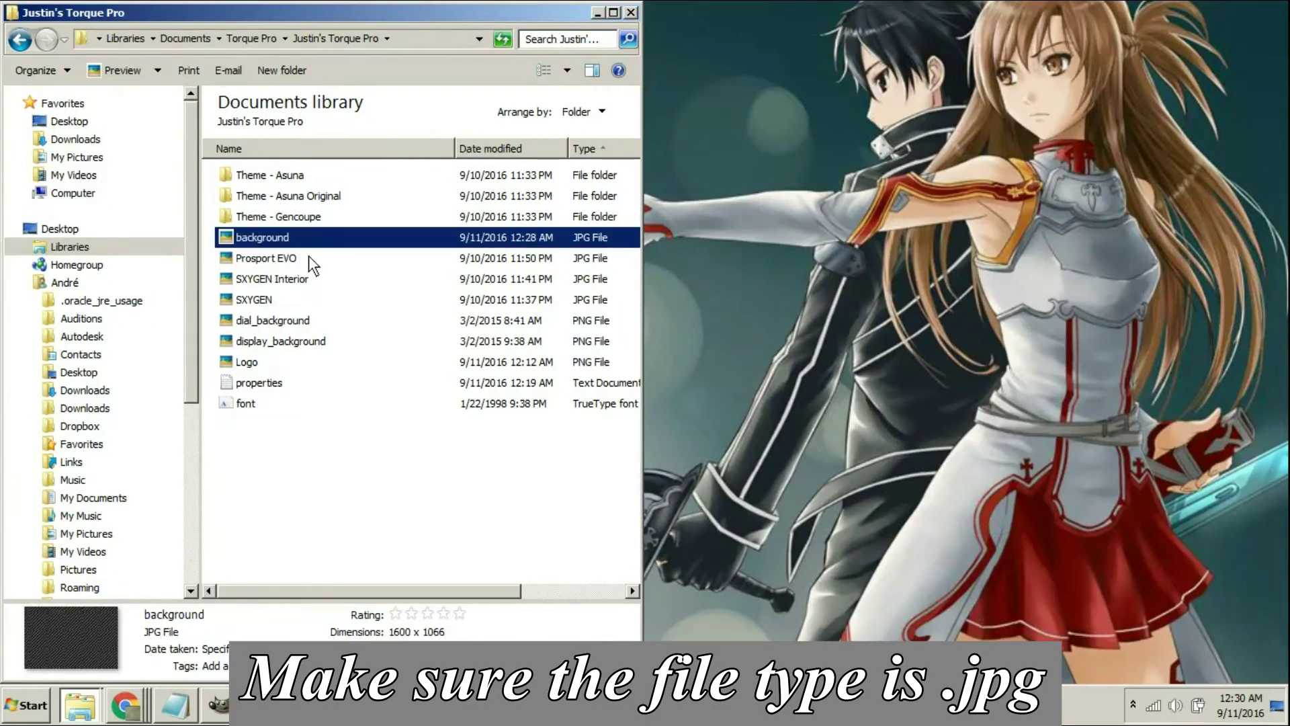
double_click(308, 258)
key("alt+F4")
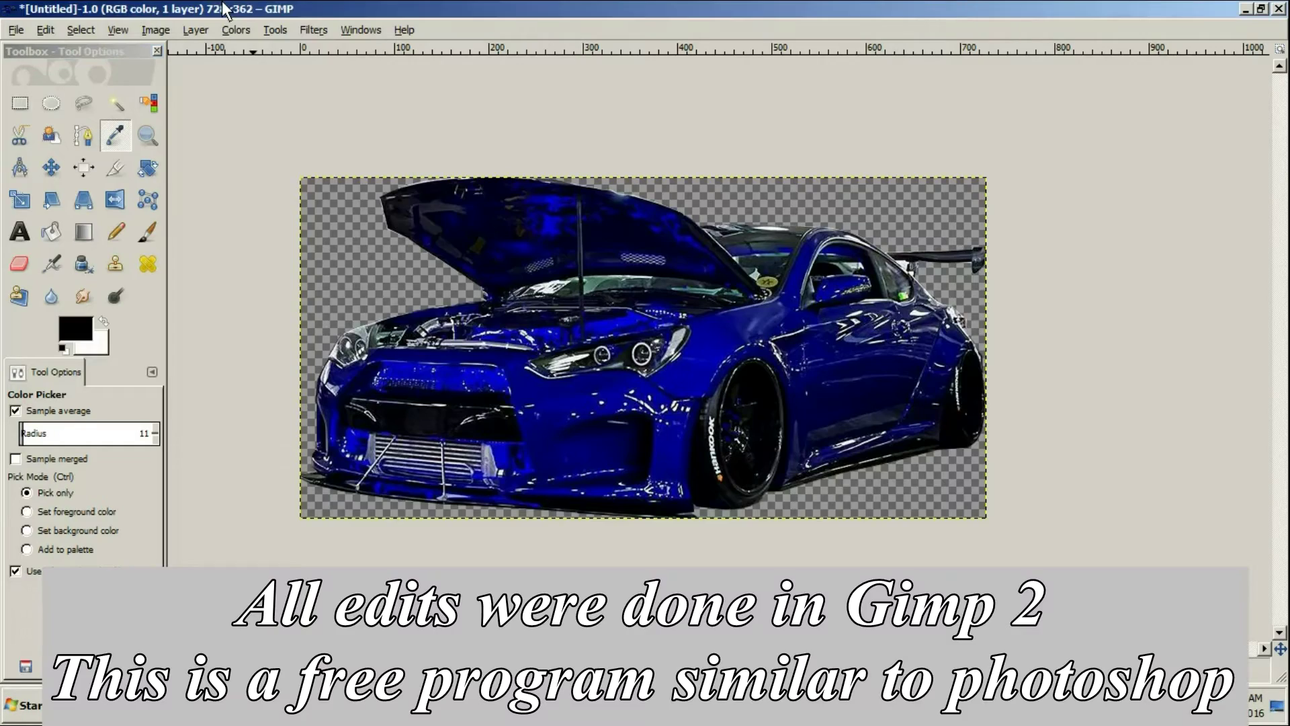
Switch to GIMP, bring up the Layers dock and hide the Pasted Layer containing the blue car.
left_click(283, 30)
mouse_move(363, 30)
left_click(645, 48)
left_click(1109, 133)
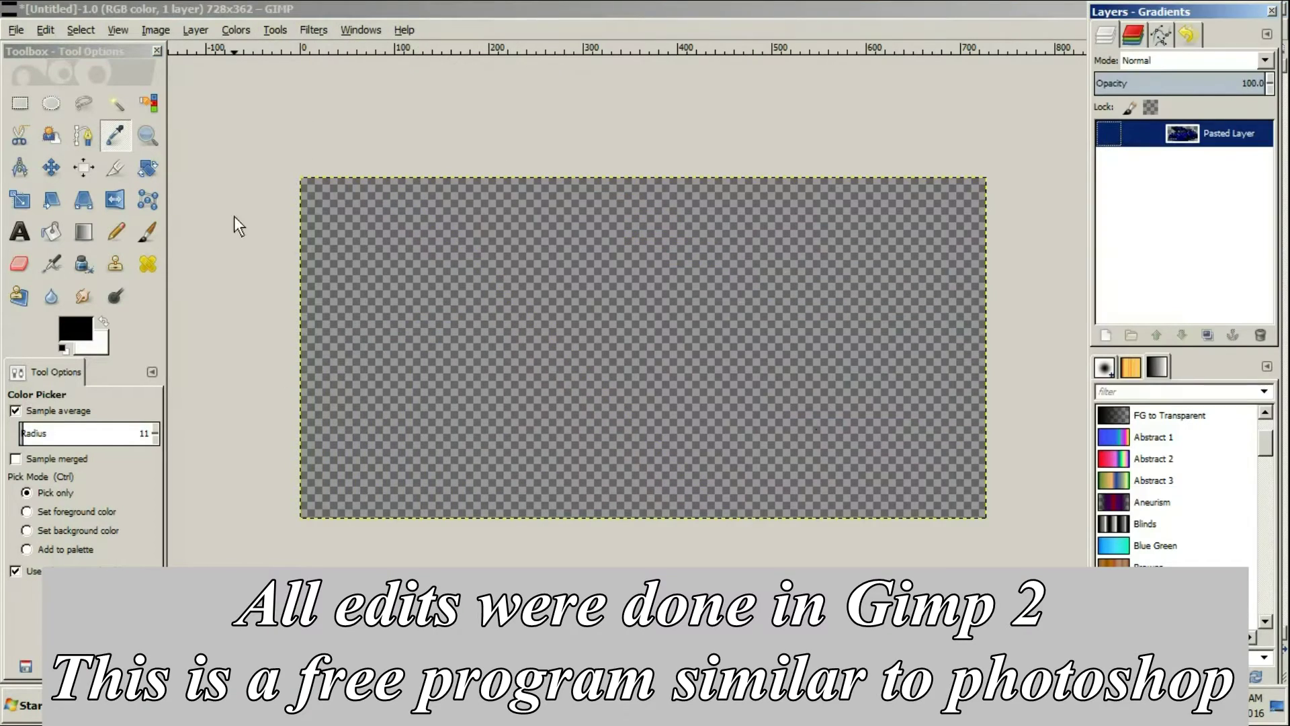
Add the Prosport EVO image from its folder to the open image as a new layer.
left_click(122, 706)
left_click(128, 645)
left_click_drag(295, 258, 603, 321)
scroll(638, 347, "up", 3)
Remove the background around the gauge on the Prosport EVO layer so it is transparent.
right_click(1251, 129)
left_click(1166, 545)
left_click(802, 8)
left_click(115, 103)
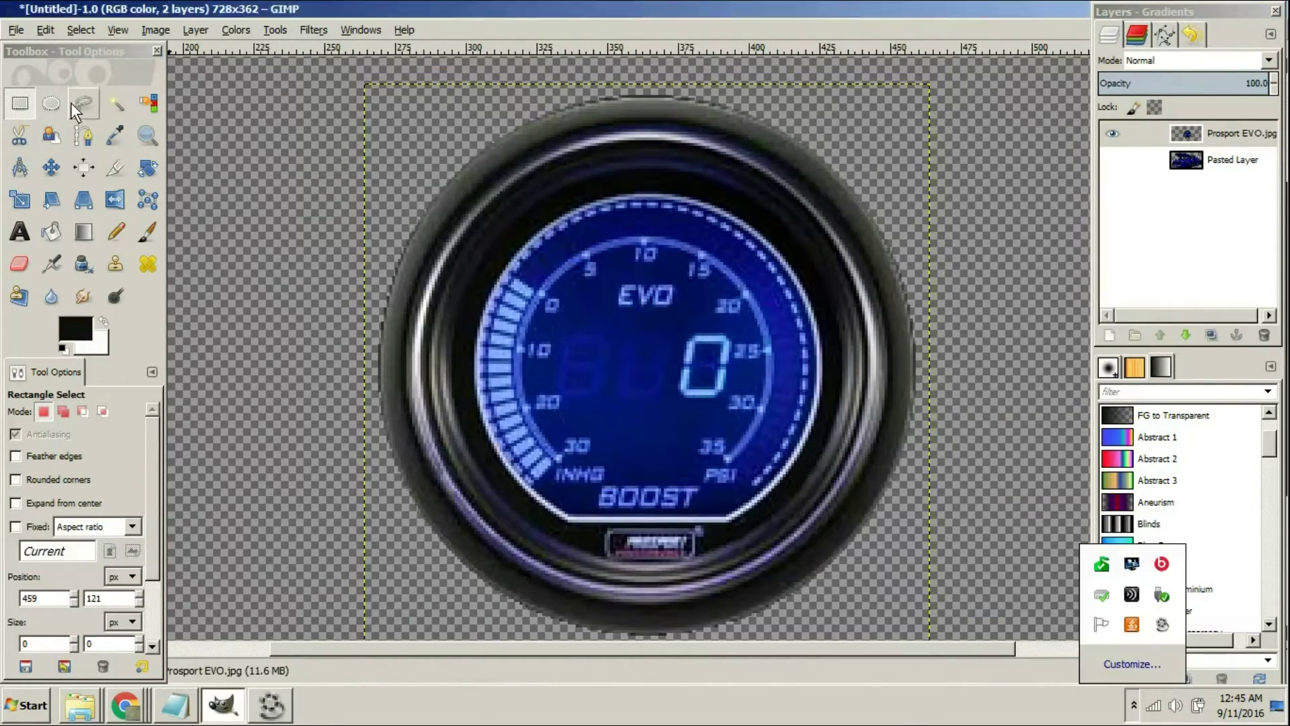
Cut out the whole gauge with an elliptical selection of about 189 × 191 px fitted to its outer rim.
left_click(51, 104)
left_click_drag(424, 607, 913, 150)
left_click_drag(612, 153, 613, 99)
left_click_drag(487, 591, 486, 620)
left_click_drag(437, 394, 395, 395)
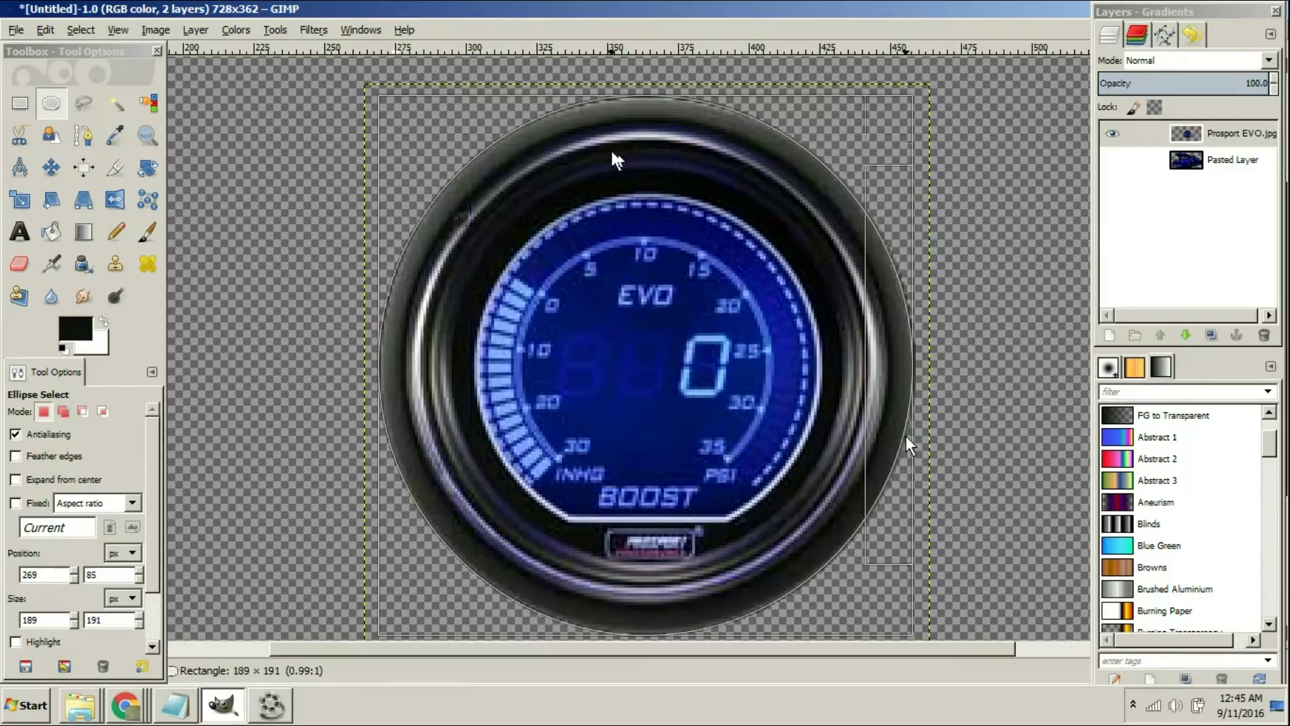
key("Return")
key("ctrl+x")
Clear the remains on the Prosport EVO layer, then paste the gauge back, reposition it and anchor it there.
left_click(276, 262)
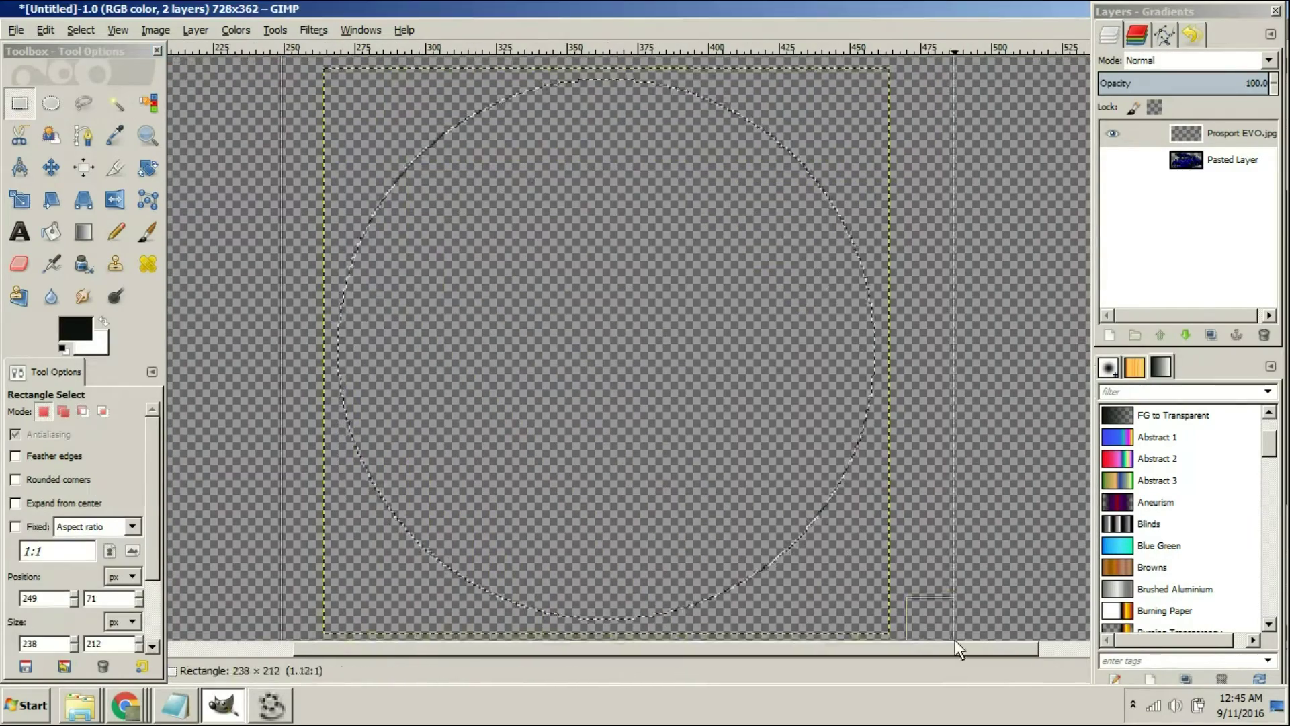
key("ctrl+v")
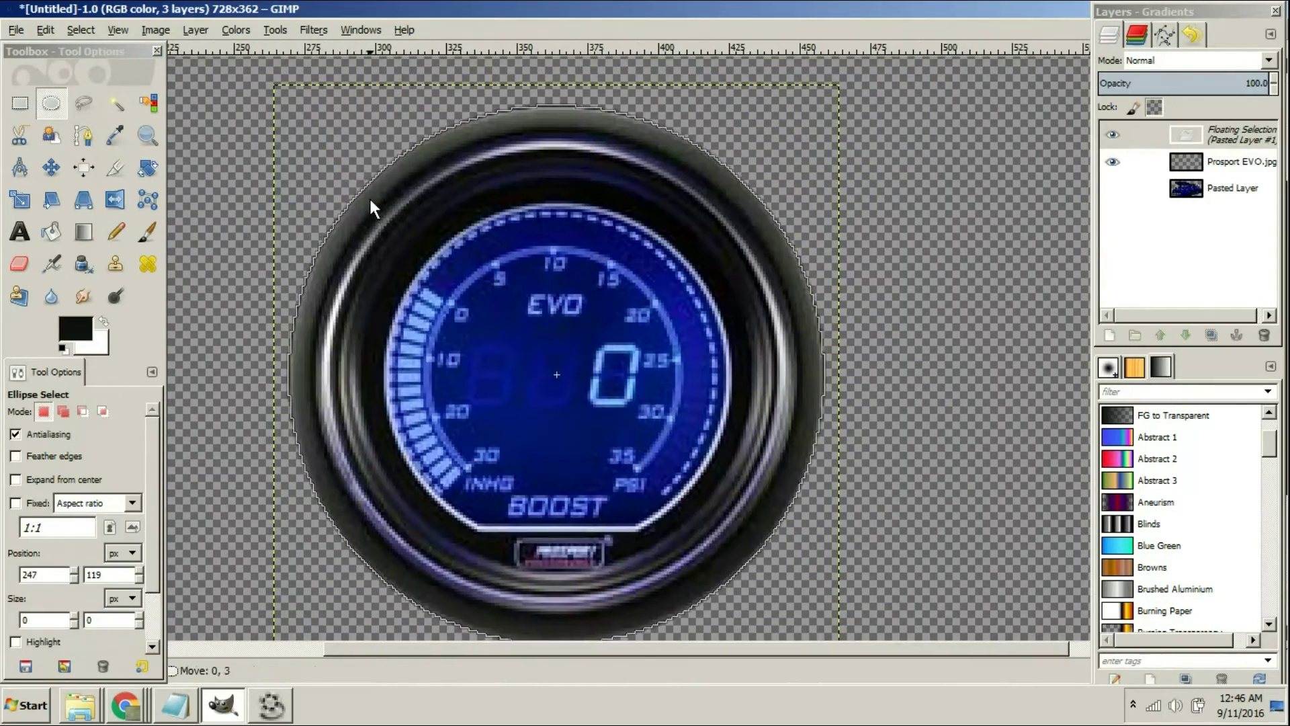
left_click_drag(369, 199, 369, 188)
left_click(233, 176)
Cut the gauge's inner face out of its rim with an elliptical selection of about 138 × 140 px at 295, 114.
mouse_move(334, 143)
left_mouse_down()
mouse_move(752, 559)
mouse_move(741, 557)
left_mouse_up()
left_click_drag(532, 169, 532, 189)
left_click_drag(340, 337, 367, 338)
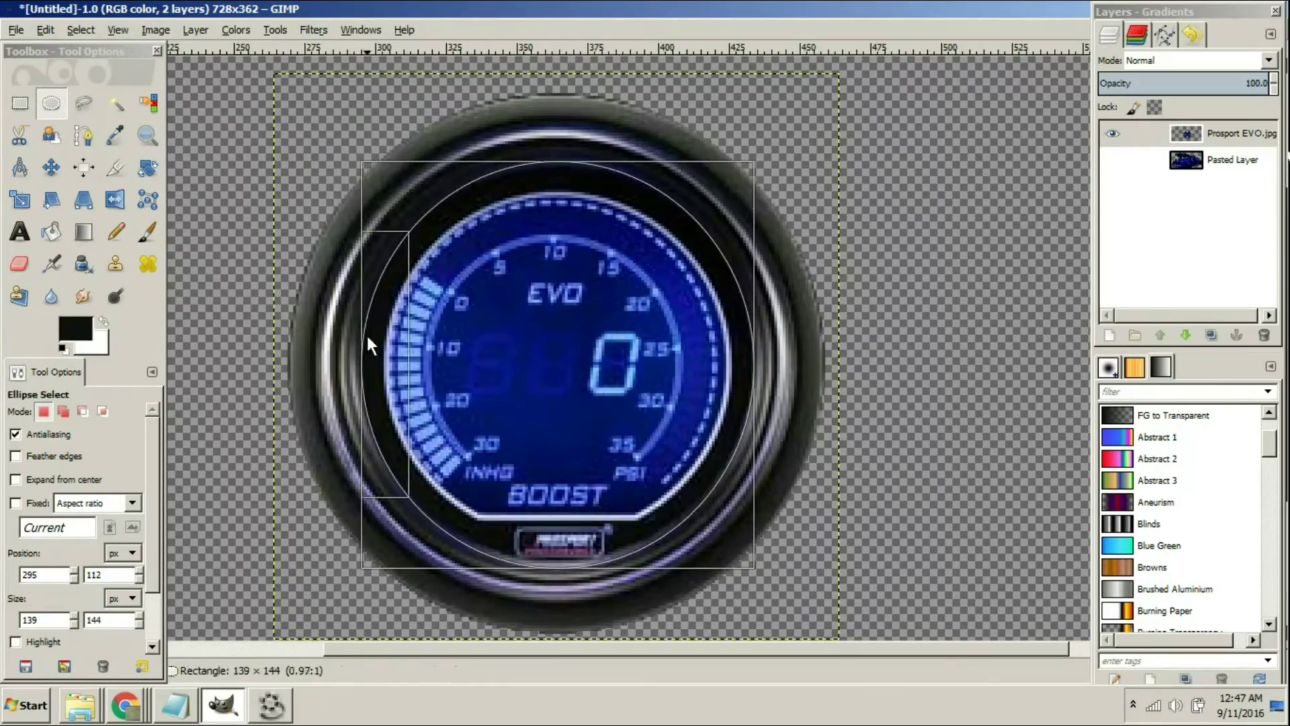
left_click_drag(743, 559, 742, 554)
scroll(575, 566, "up", 3)
scroll(575, 565, "down", 3)
scroll(743, 478, "up", 3)
left_click_drag(799, 470, 792, 470)
scroll(680, 294, "up", 3)
left_click_drag(680, 296, 680, 310)
scroll(574, 213, "up", 3)
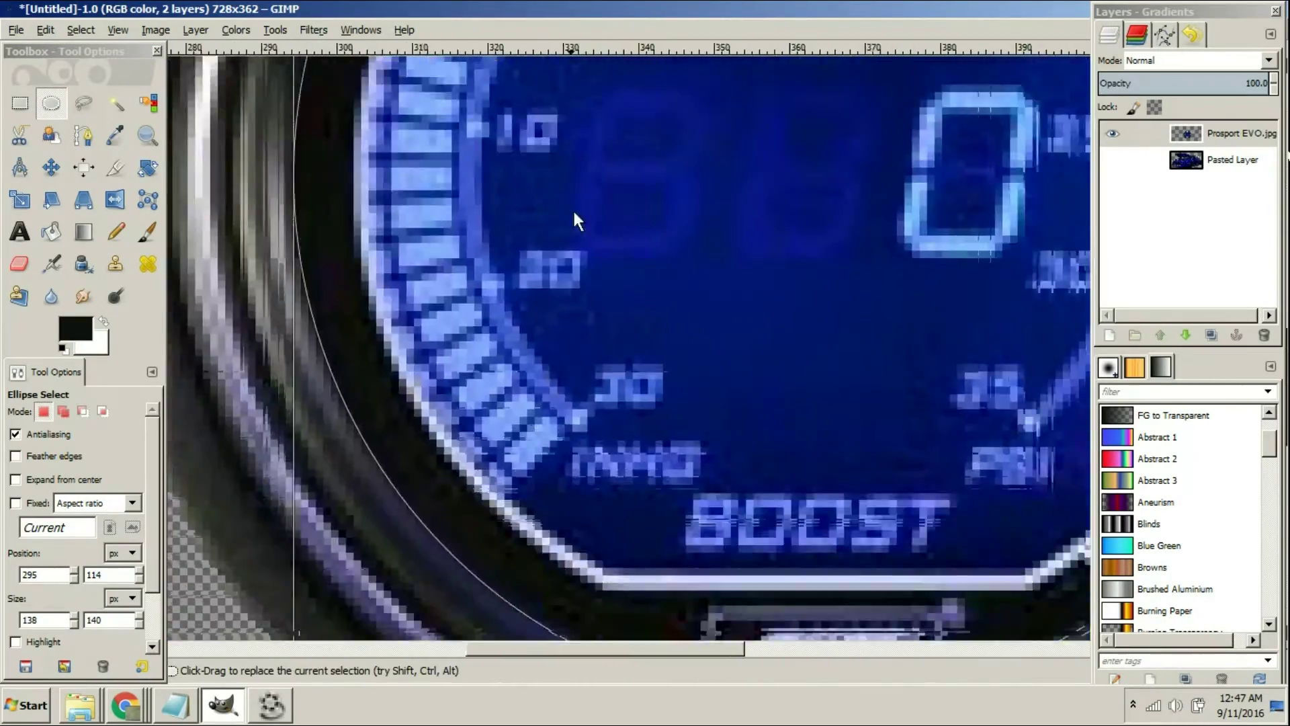
scroll(574, 213, "down", 3)
key("ctrl+x")
Paste the inner gauge face and turn the floating selection into its own layer.
right_click(1205, 135)
key("Escape")
key("ctrl+v")
right_click(1206, 134)
left_click(1175, 248)
Hide the Prosport EVO layer and delete the strip below the display with a rectangular selection of about 176 × 21 px.
scroll(583, 342, "up", 1)
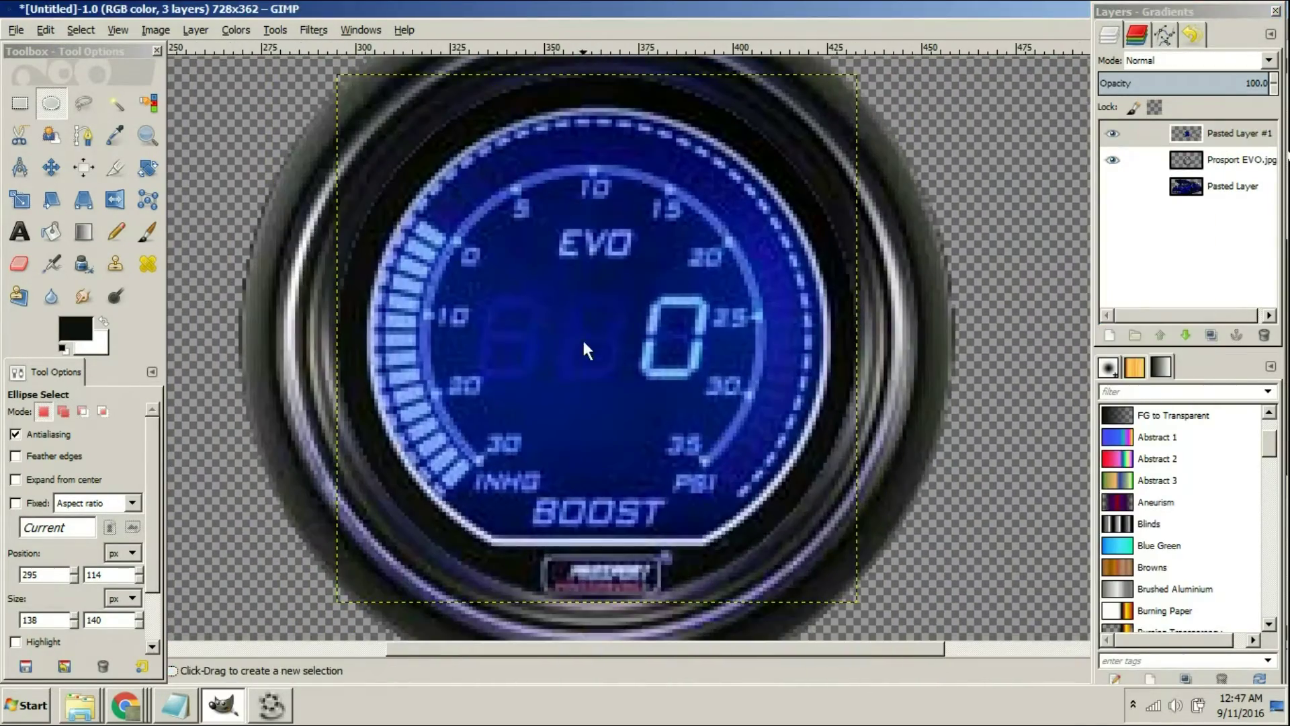
scroll(633, 480, "up", 1)
scroll(605, 356, "down", 1)
left_click(1113, 160)
left_click(20, 103)
left_click_drag(301, 507, 965, 586)
key("Delete")
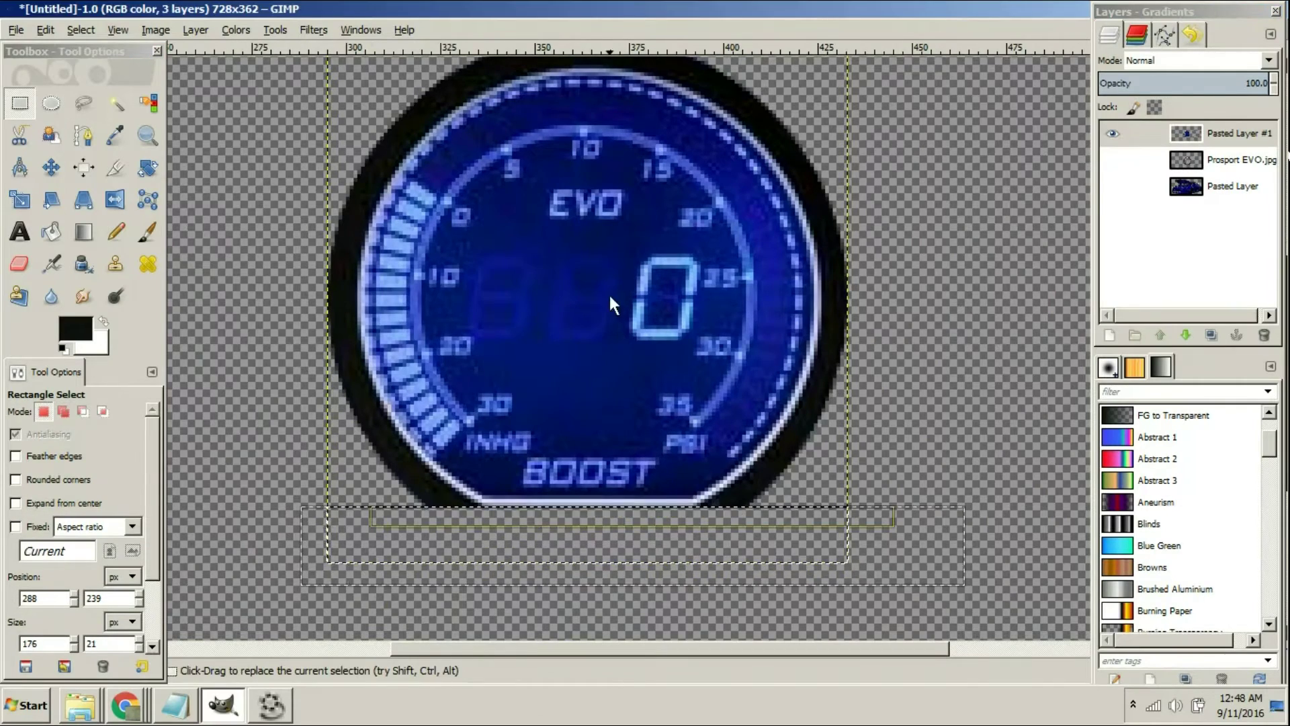
Cut the blue display out of its black surround with an elliptical selection of about 123 × 124 px.
scroll(610, 297, "down", 1)
scroll(645, 195, "up", 1)
left_click(51, 103)
mouse_move(551, 535)
left_mouse_down()
mouse_move(327, 164)
mouse_move(338, 159)
left_mouse_up()
left_click_drag(532, 342, 787, 343)
left_click_drag(531, 184, 531, 139)
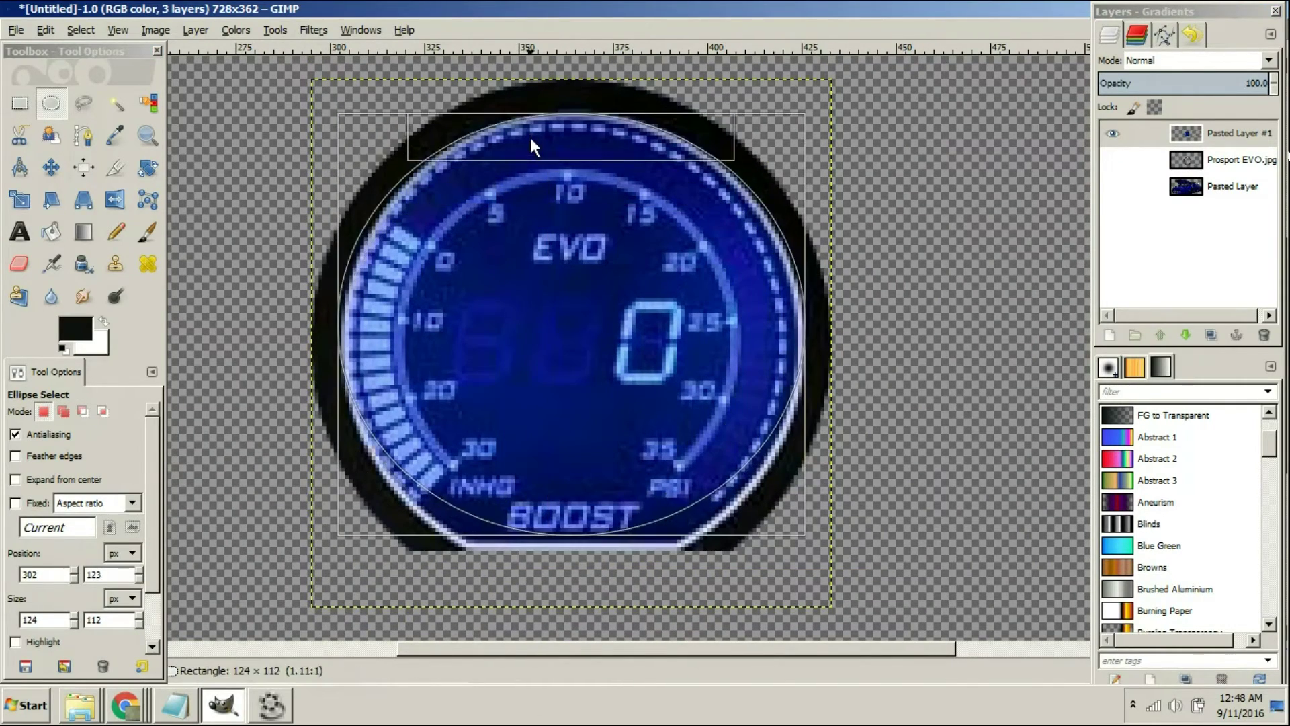
left_click_drag(524, 528, 522, 573)
left_click_drag(358, 363, 362, 363)
key("ctrl+x")
Delete the leftover black ring using a rectangular selection of about 184 × 138 px.
left_click(26, 106)
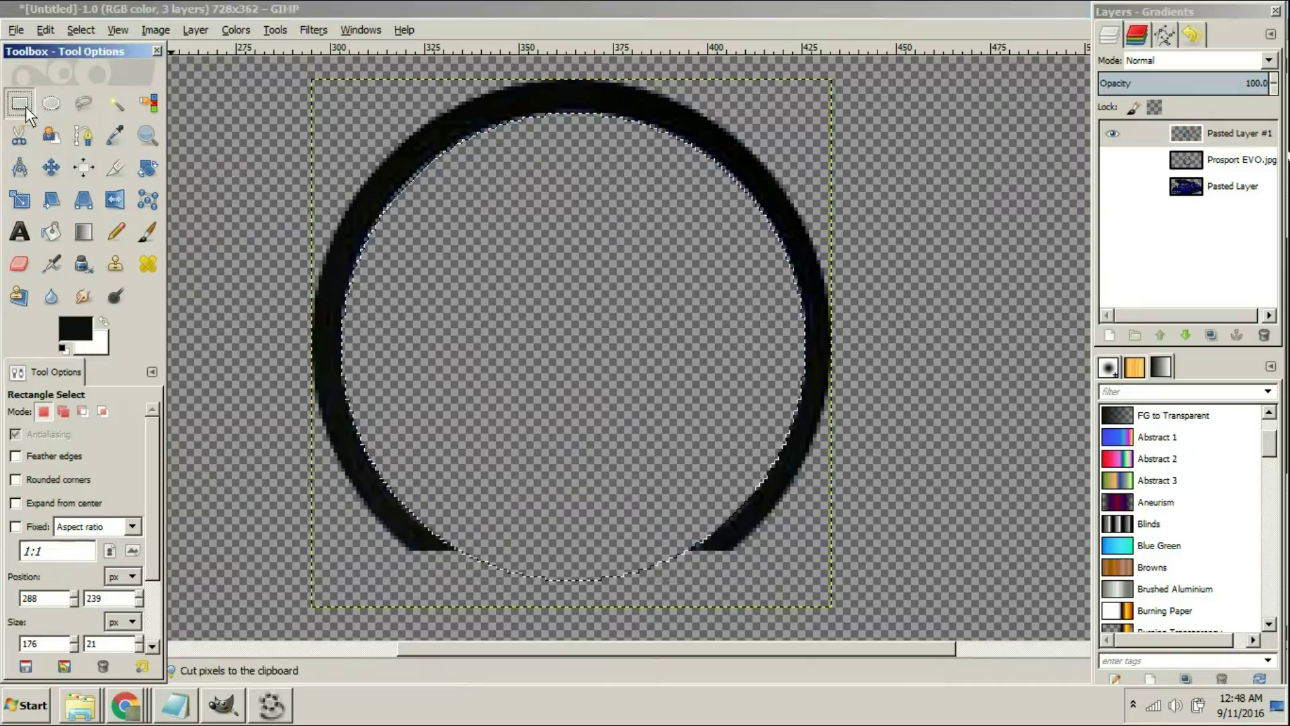
left_click_drag(252, 584, 946, 63)
key("Delete")
Replace Pasted Layer #1 with the blue display pasted on a new layer, and show the Prosport EVO layer.
key("ctrl+v")
left_click(1109, 334)
right_click(1239, 165)
left_click(1182, 301)
left_click(1111, 161)
left_click(1184, 134)
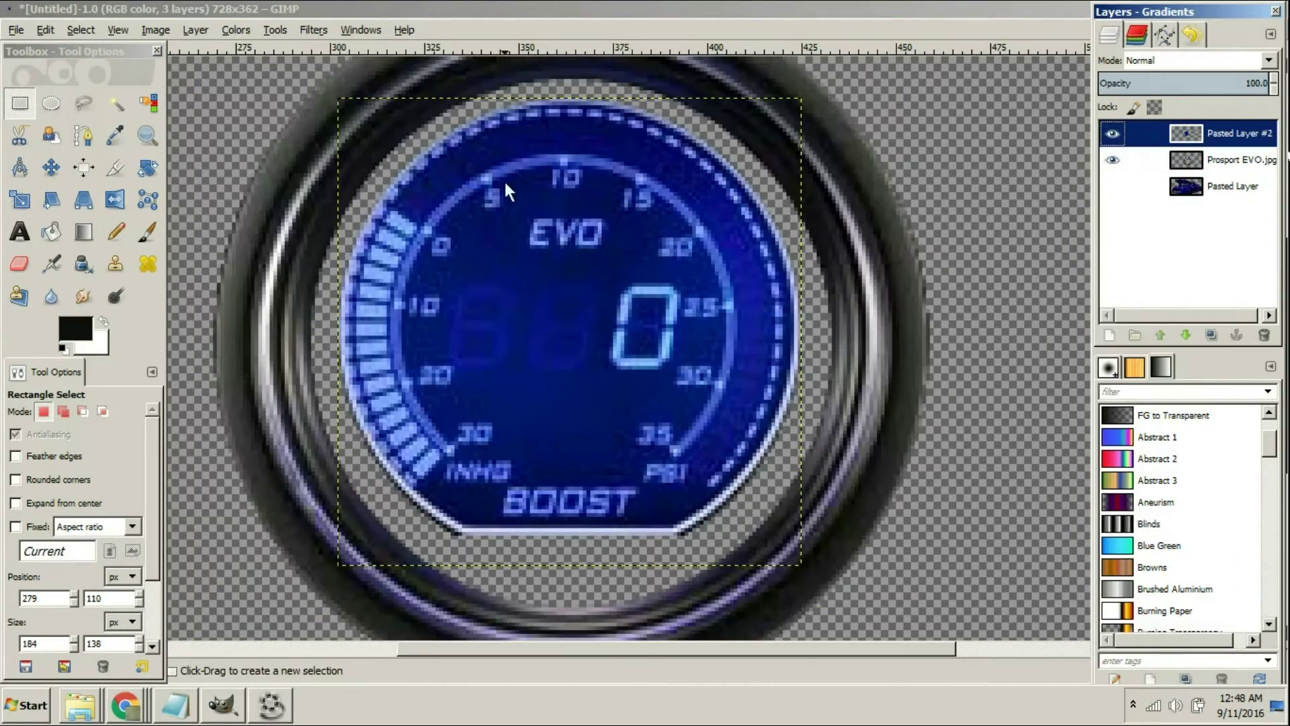
Scale the blue display layer to 140 × 141 px and position it to fill the opening of the gauge rim.
key("m")
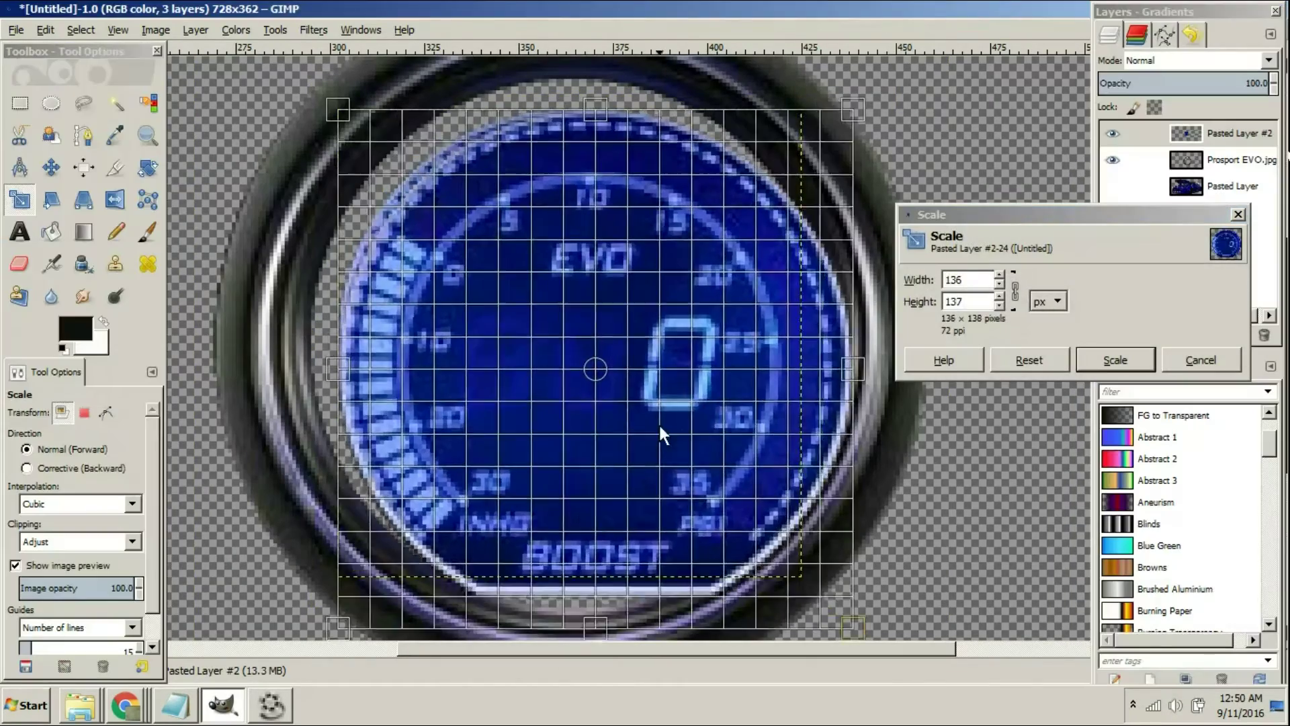
left_click_drag(659, 426, 431, 149)
mouse_move(568, 336)
left_mouse_down()
mouse_move(598, 330)
mouse_move(575, 342)
left_mouse_up()
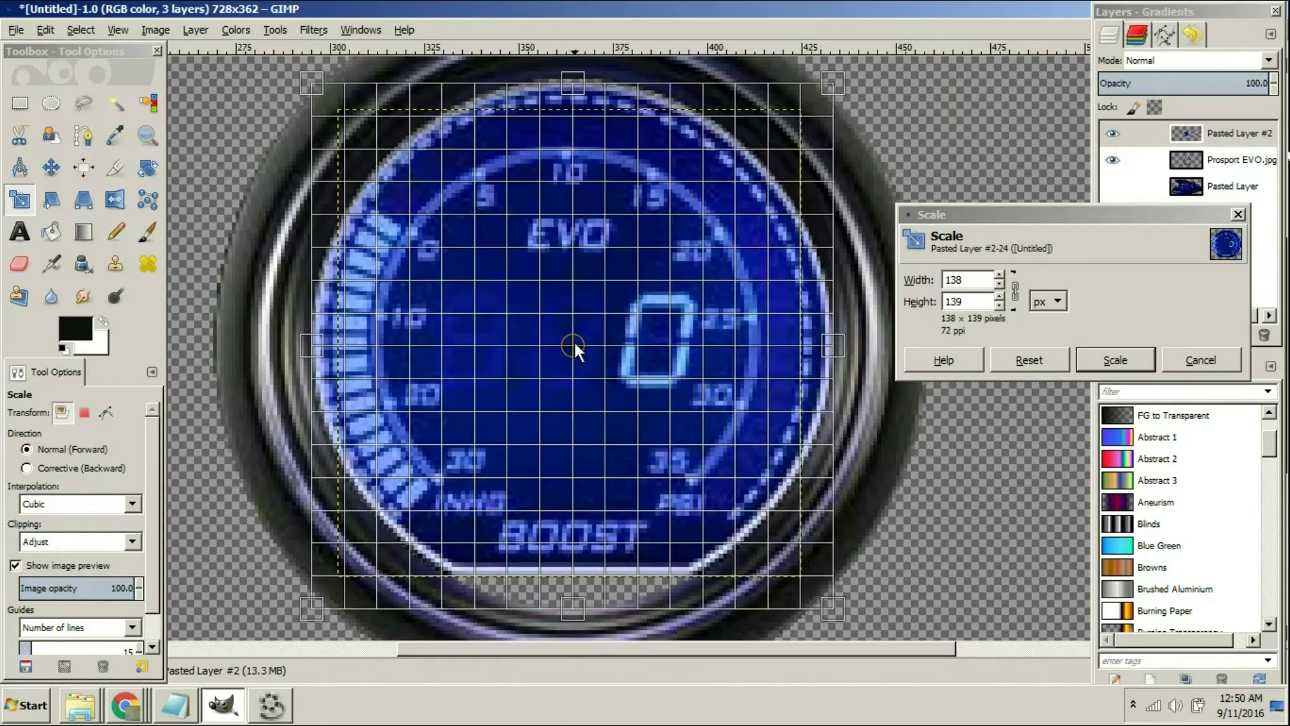
left_click_drag(833, 83, 837, 80)
left_click_drag(580, 340, 576, 334)
left_click_drag(582, 491, 582, 498)
left_click_drag(575, 345, 571, 344)
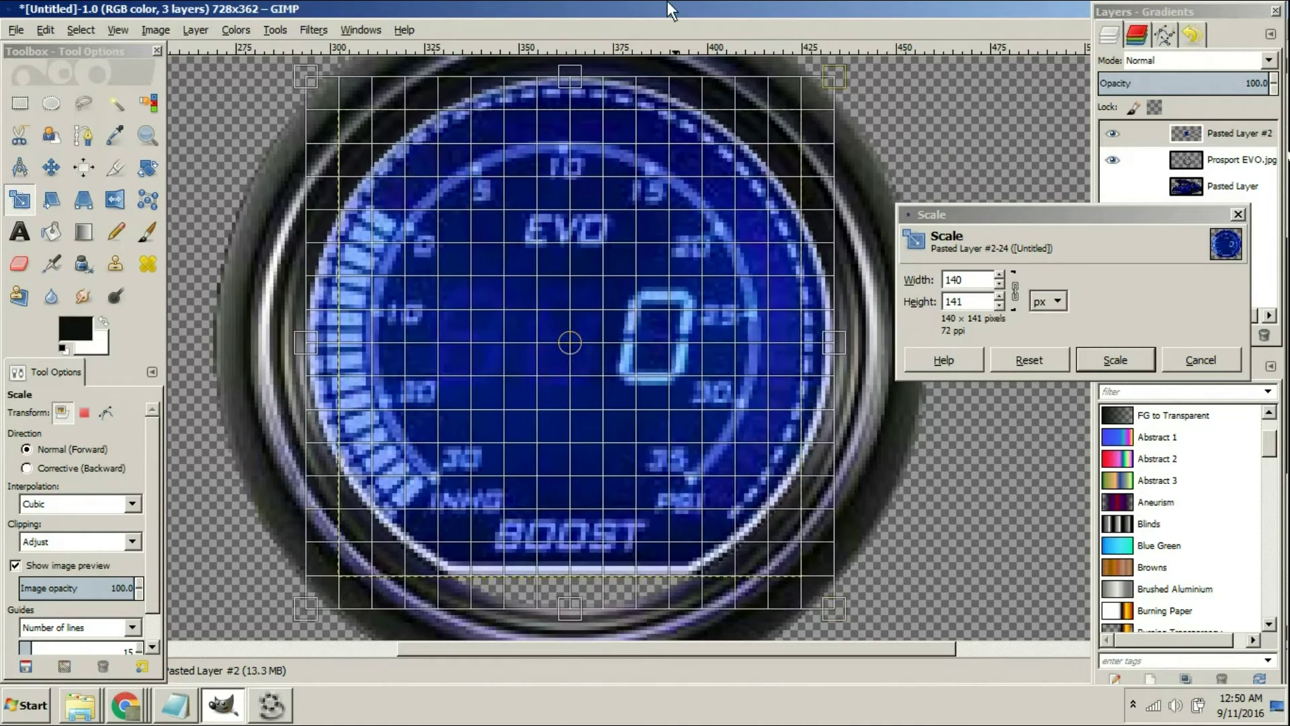
key("Return")
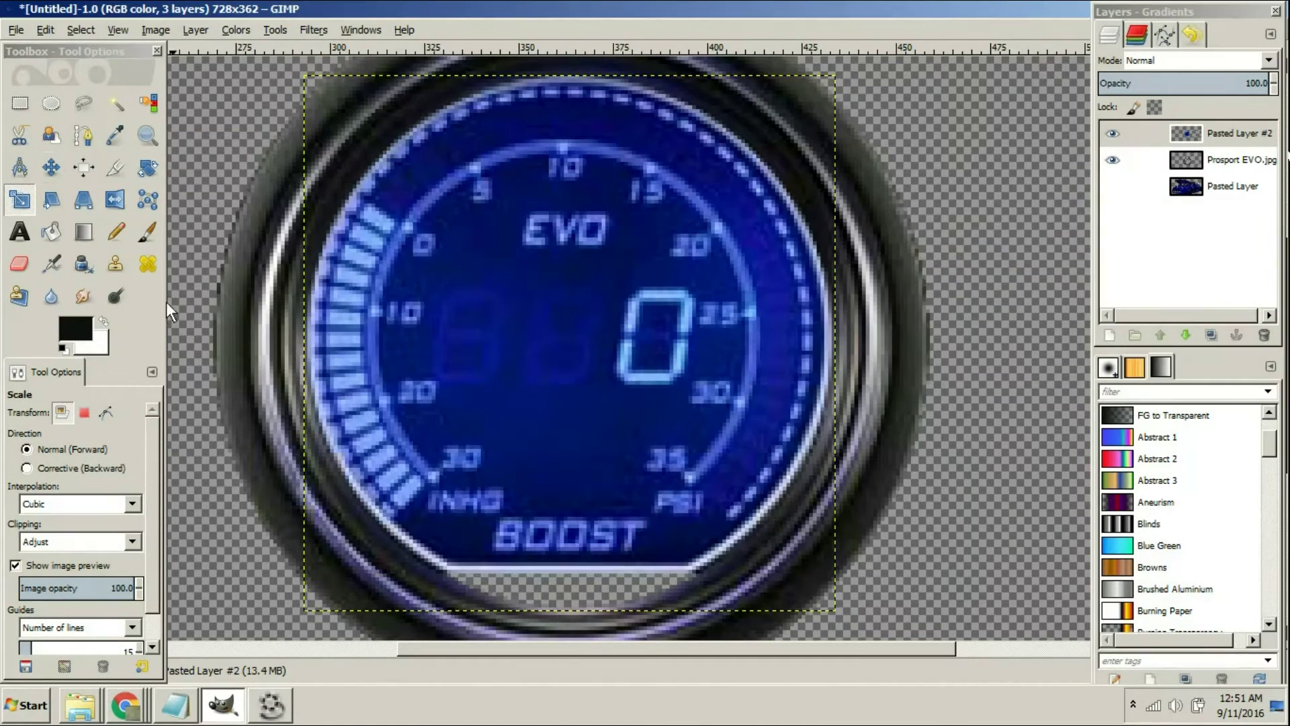
Set the foreground colour to a sampled deep blue using the Color Picker with sample average at radius 14.
left_click(115, 135)
left_click(15, 410)
left_click(530, 345)
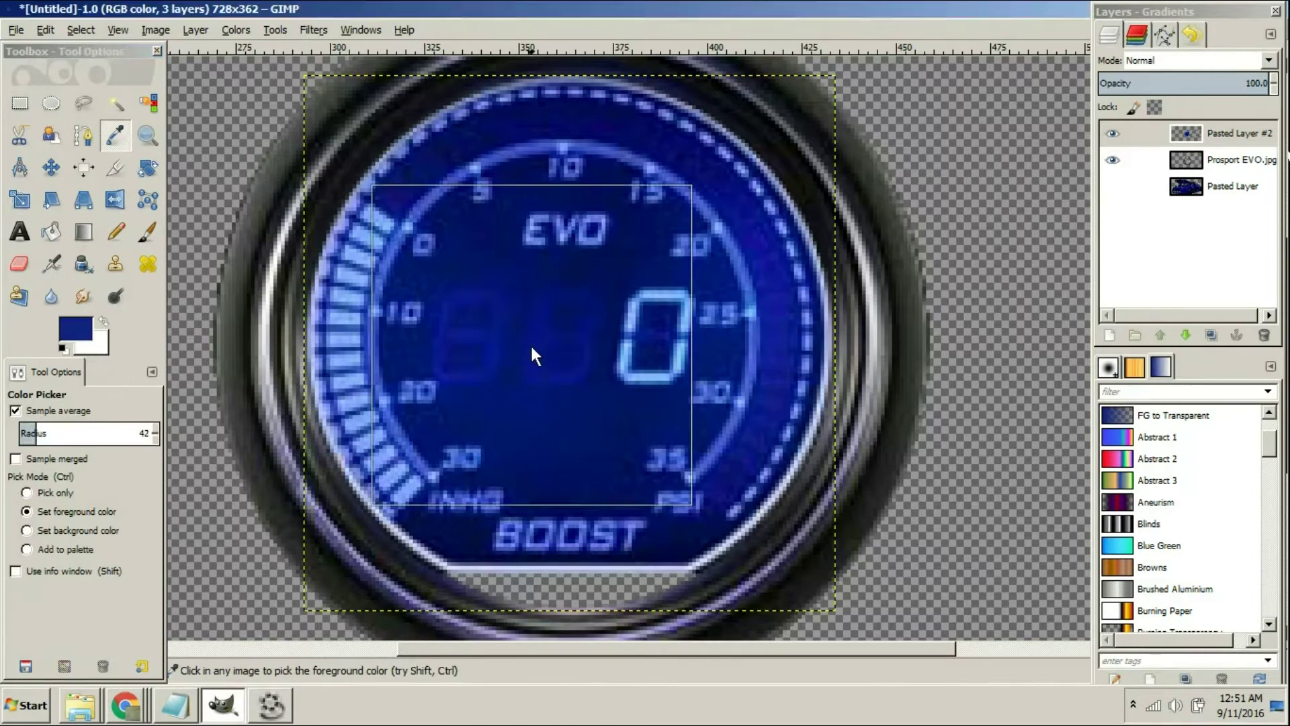
left_click(29, 432)
left_click(551, 424)
left_click(1113, 186)
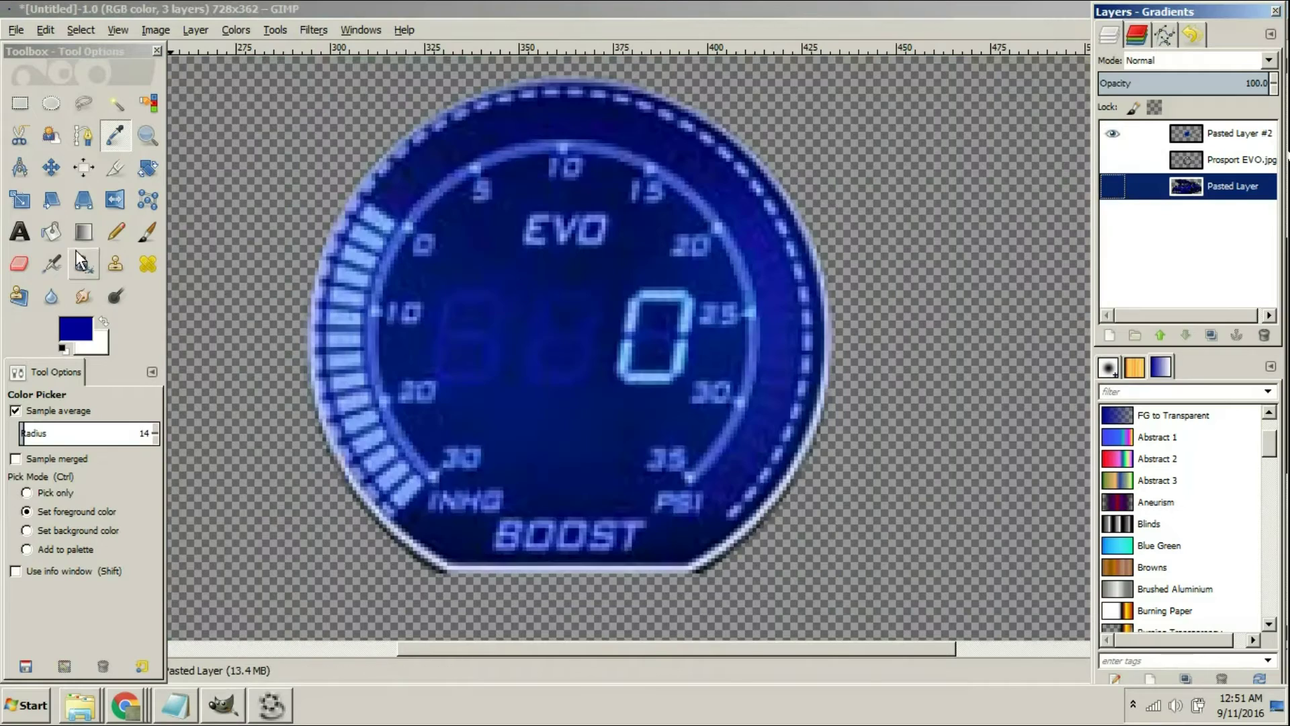
Fill a small rectangular selection beside the gauge's upper left edge on Pasted Layer #2 with the sampled blue.
left_click(851, 8)
left_click(1239, 133)
left_click(20, 104)
left_click_drag(352, 119, 266, 68)
left_click_drag(309, 94, 354, 109)
left_click(51, 232)
left_click(354, 108)
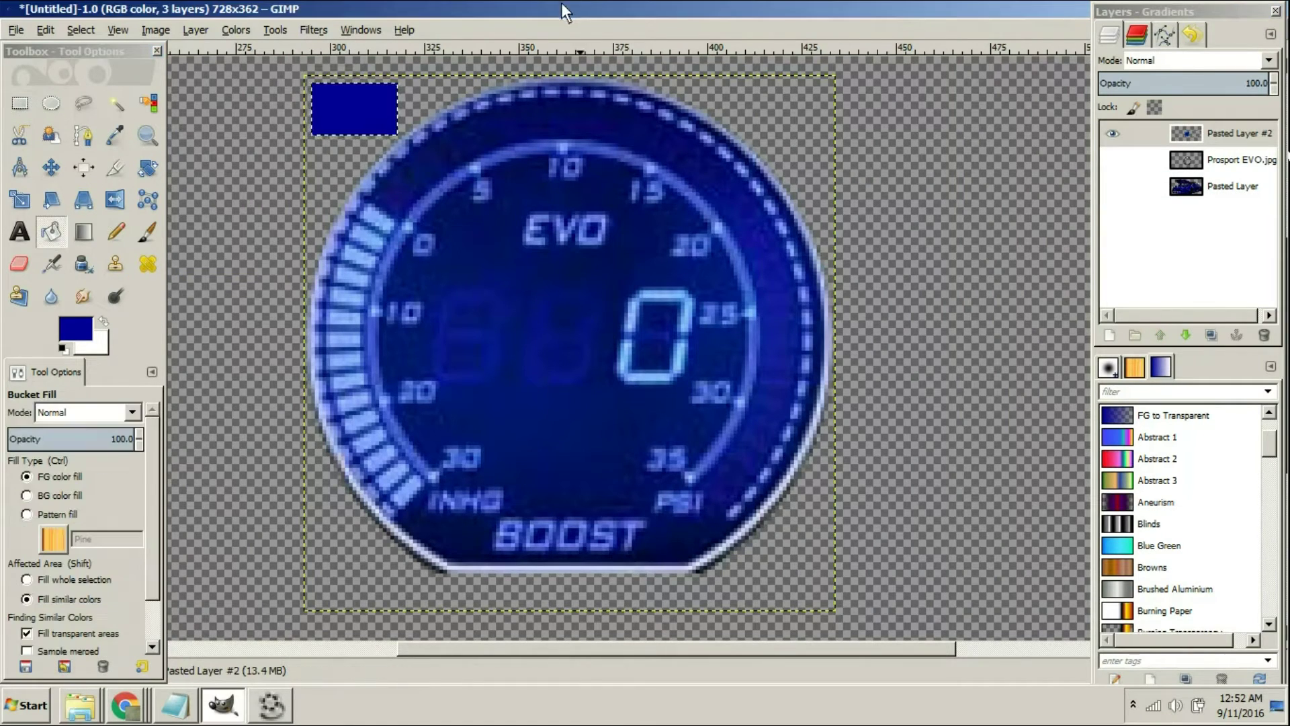
Hide all docks and bring the Toolbox and the Layers dock back beside the canvas.
key("m")
left_click(354, 106)
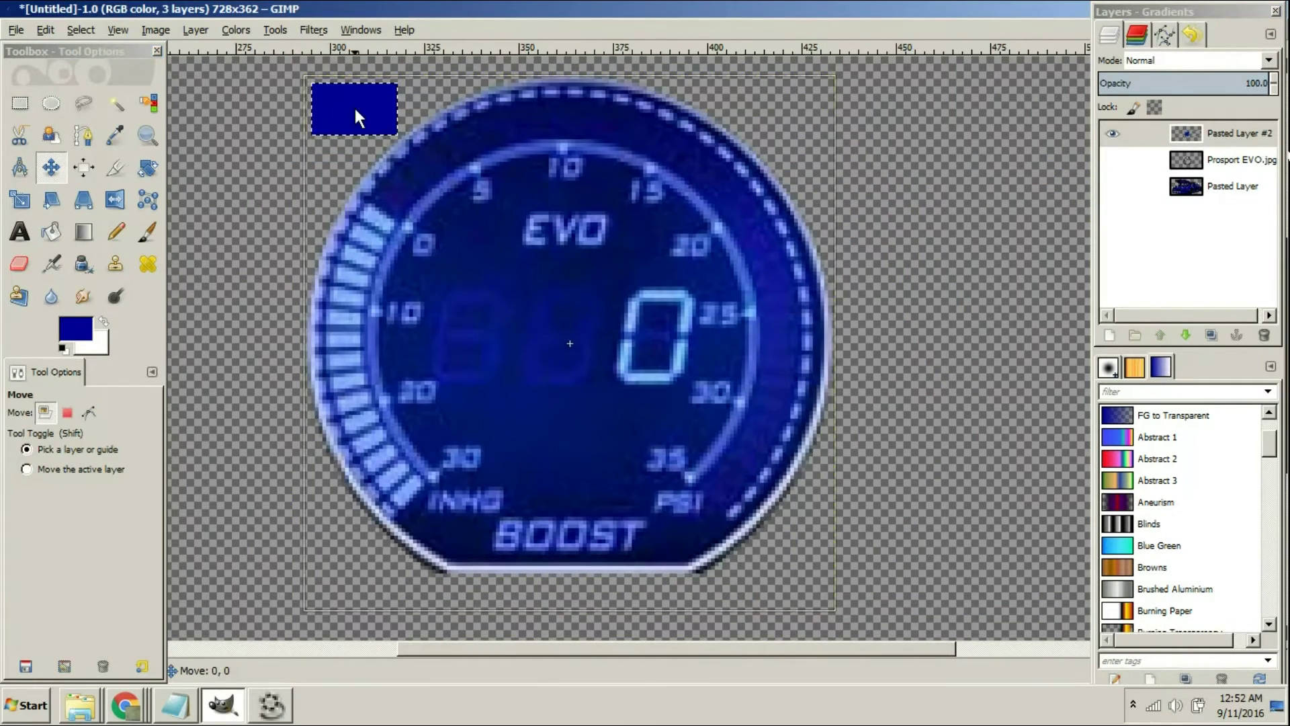
key("Tab")
left_click(361, 30)
left_click(312, 7)
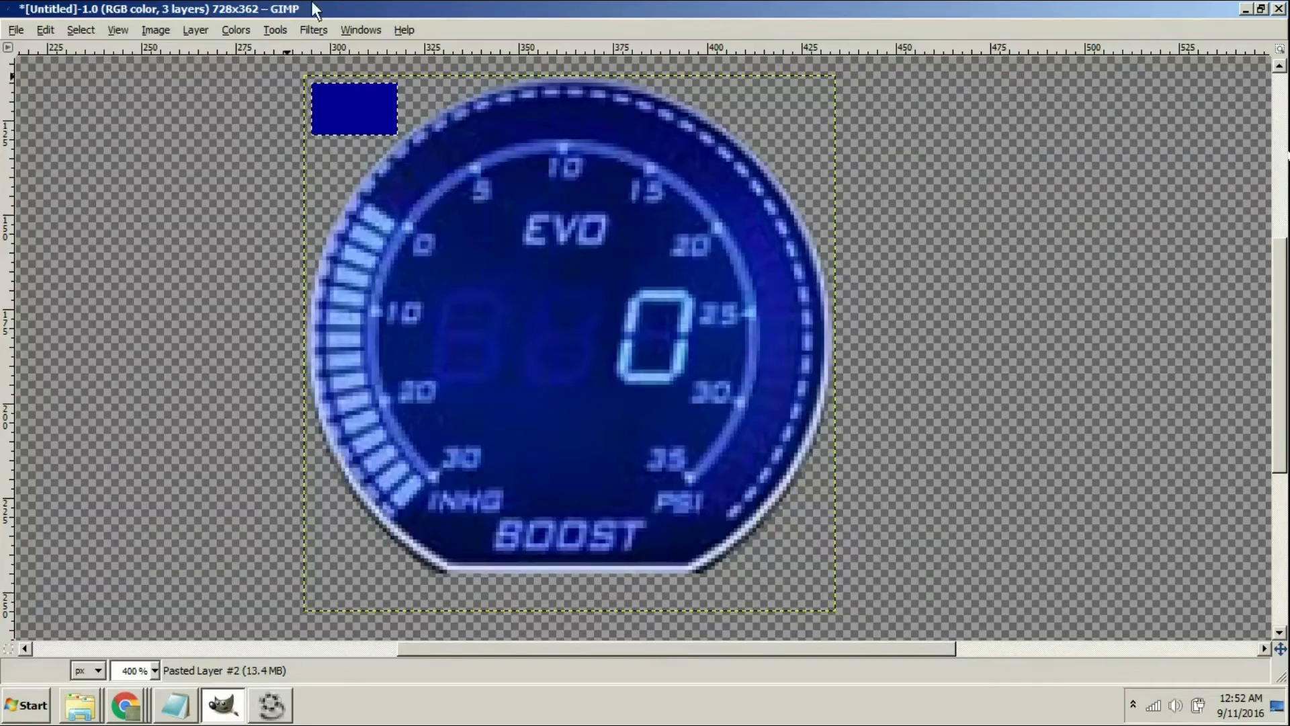
left_click(15, 31)
left_click(13, 31)
left_click(41, 31)
left_click(390, 86)
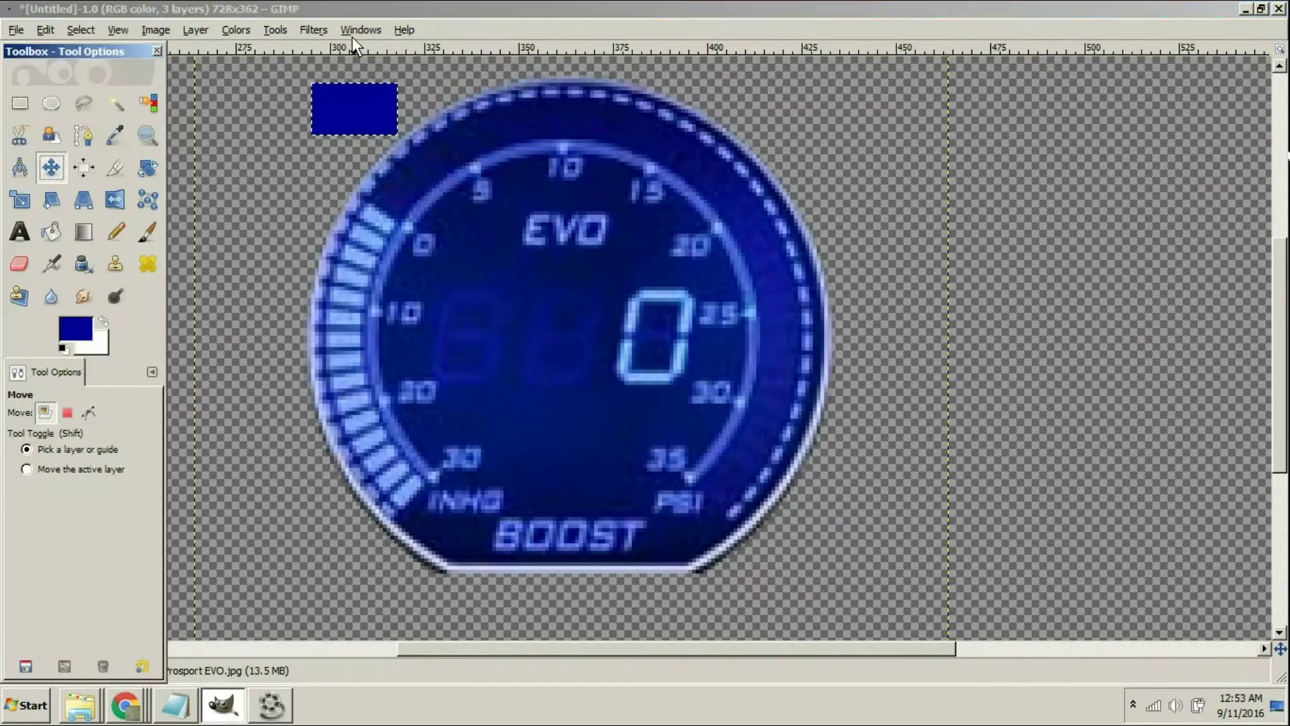
left_click(354, 33)
left_click(403, 135)
left_click_drag(561, 13, 1199, 33)
Draw an elliptical selection of about 138 × 140 px around the dial face, fitted to its upper and side edges.
left_click(48, 108)
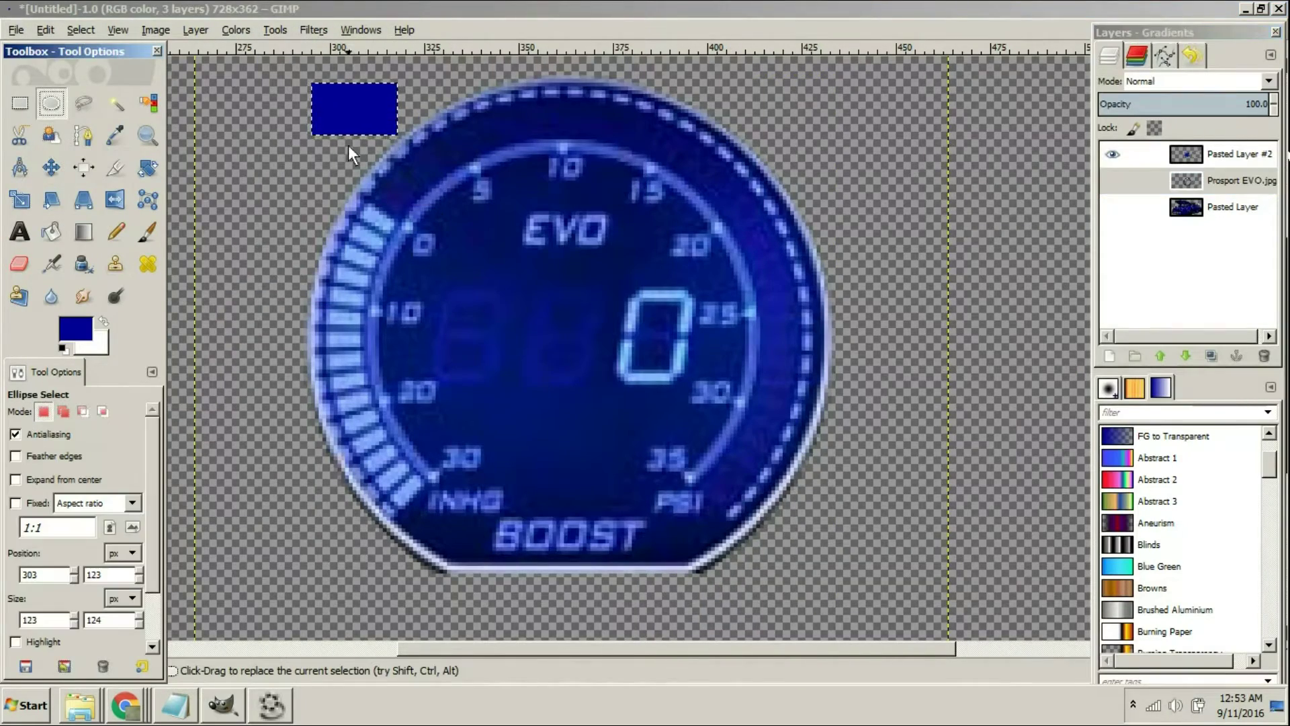
left_click_drag(564, 603, 574, 76)
left_click_drag(583, 317, 841, 317)
left_click_drag(583, 316, 334, 323)
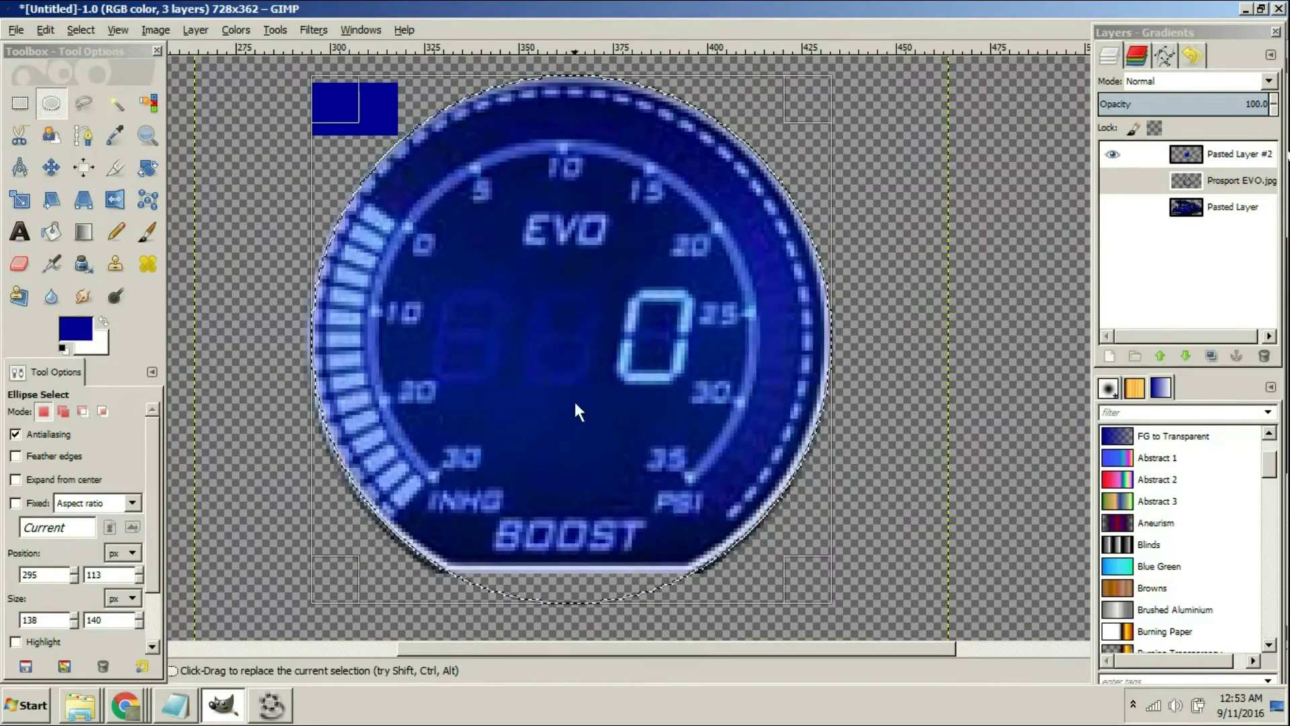
Add a new layer above Prosport EVO.jpg and fill the elliptical selection on it with the deep blue foreground colour.
right_click(1168, 180)
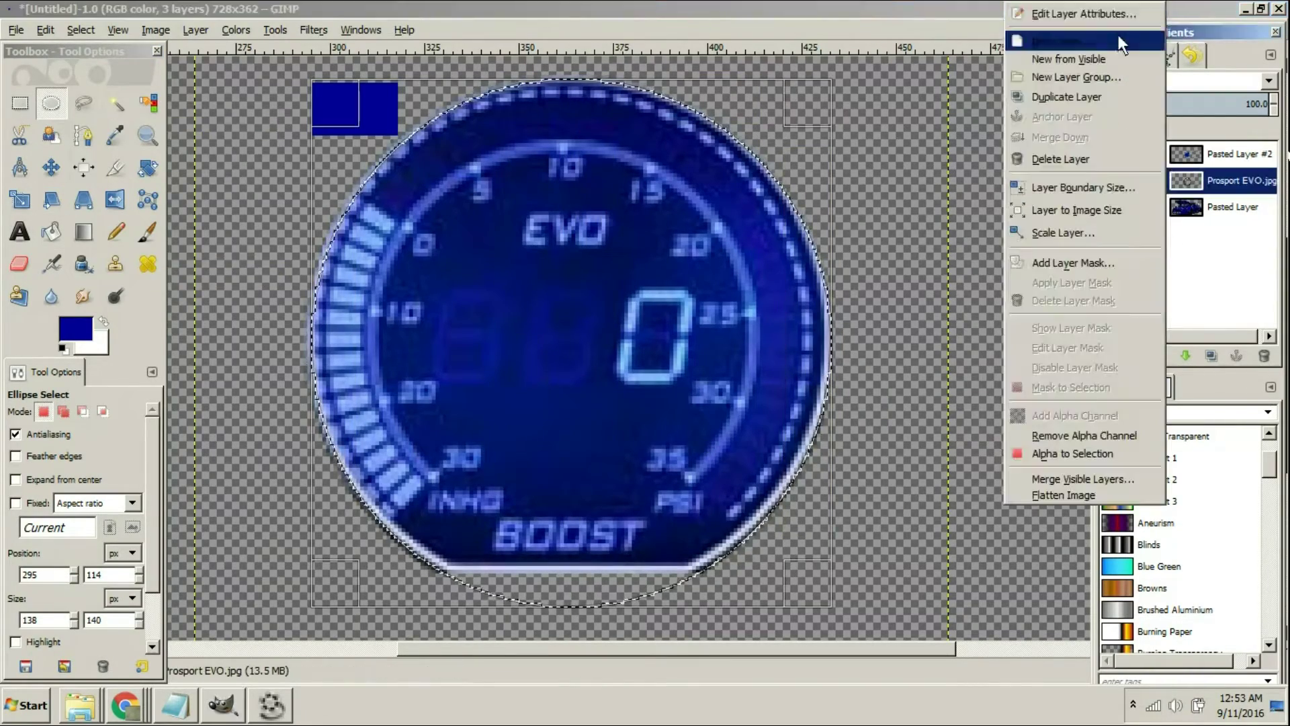
left_click(1123, 40)
left_click(262, 386)
left_click(1113, 155)
left_click(51, 232)
left_click(417, 282)
left_click(1113, 155)
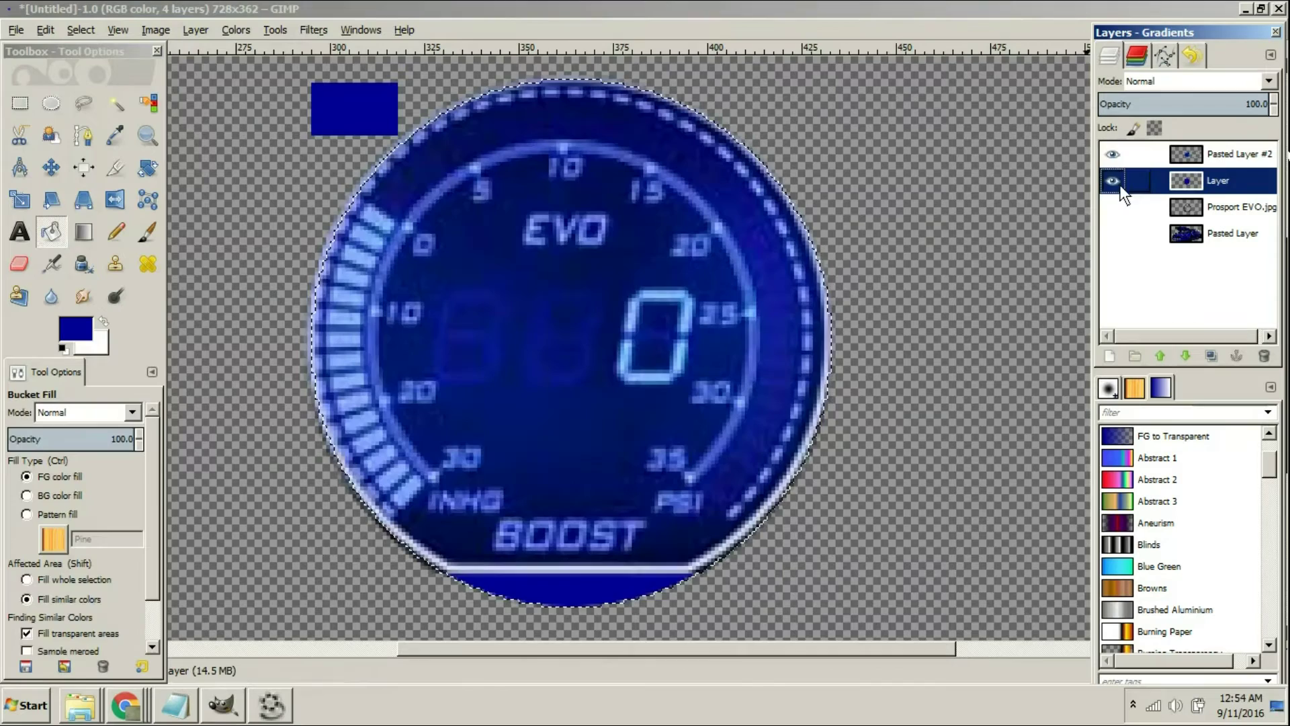
Delete the small blue rectangle from Pasted Layer #2 using Fuzzy Select, and hide the new blue circle layer.
left_click(1114, 181)
left_click(1235, 154)
left_click(20, 103)
left_click(116, 104)
left_click(355, 110)
key("Delete")
left_click(1218, 181)
left_click(1112, 182)
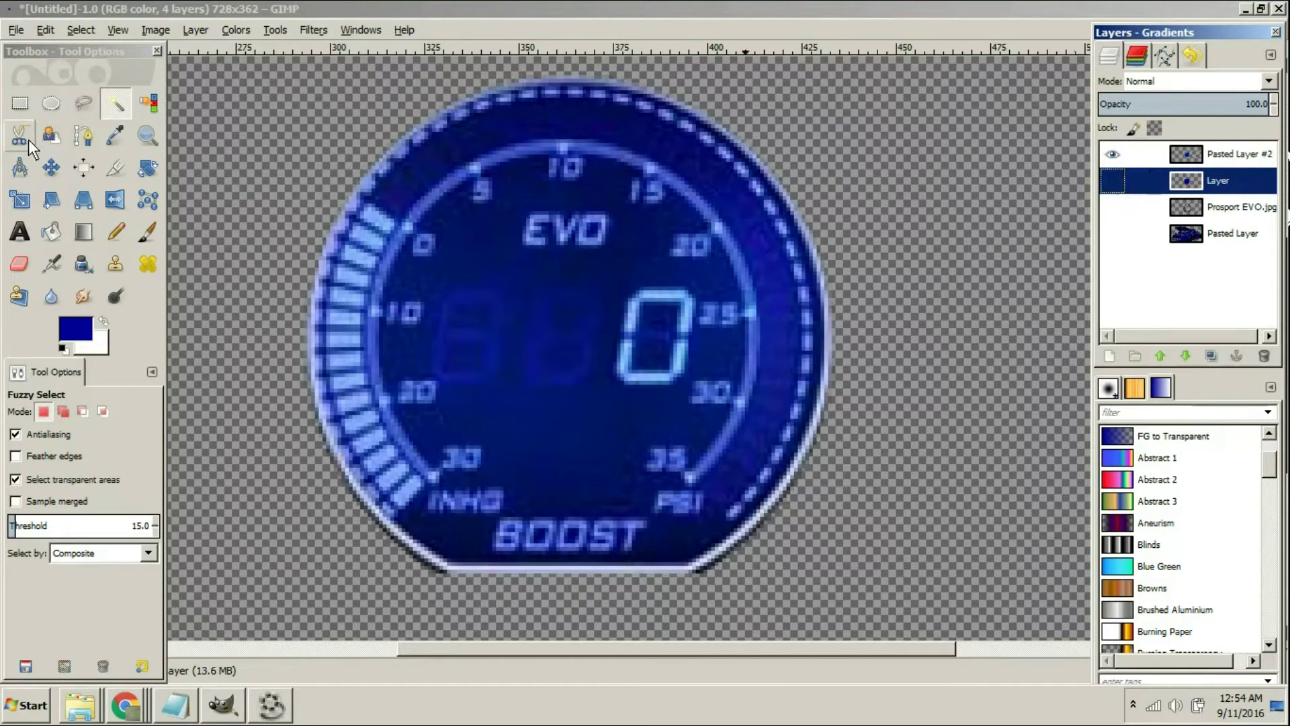
Compare the gauge ring, dial face and blue circle by switching their visibility, leaving only the blue circle layer shown.
left_click(1112, 207)
left_click(1237, 207)
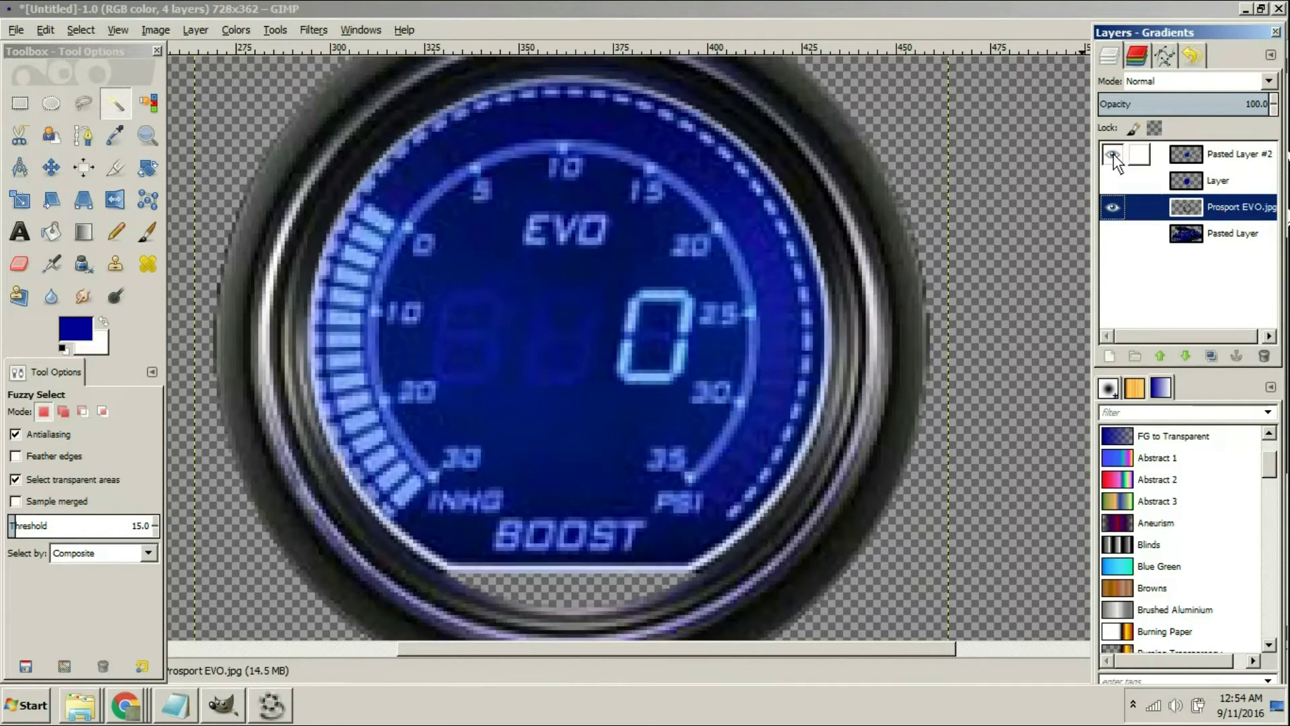
left_click(1113, 181)
left_click(1113, 155)
left_click(1112, 155)
left_click(1113, 208)
left_click(1113, 155)
left_click(1113, 181)
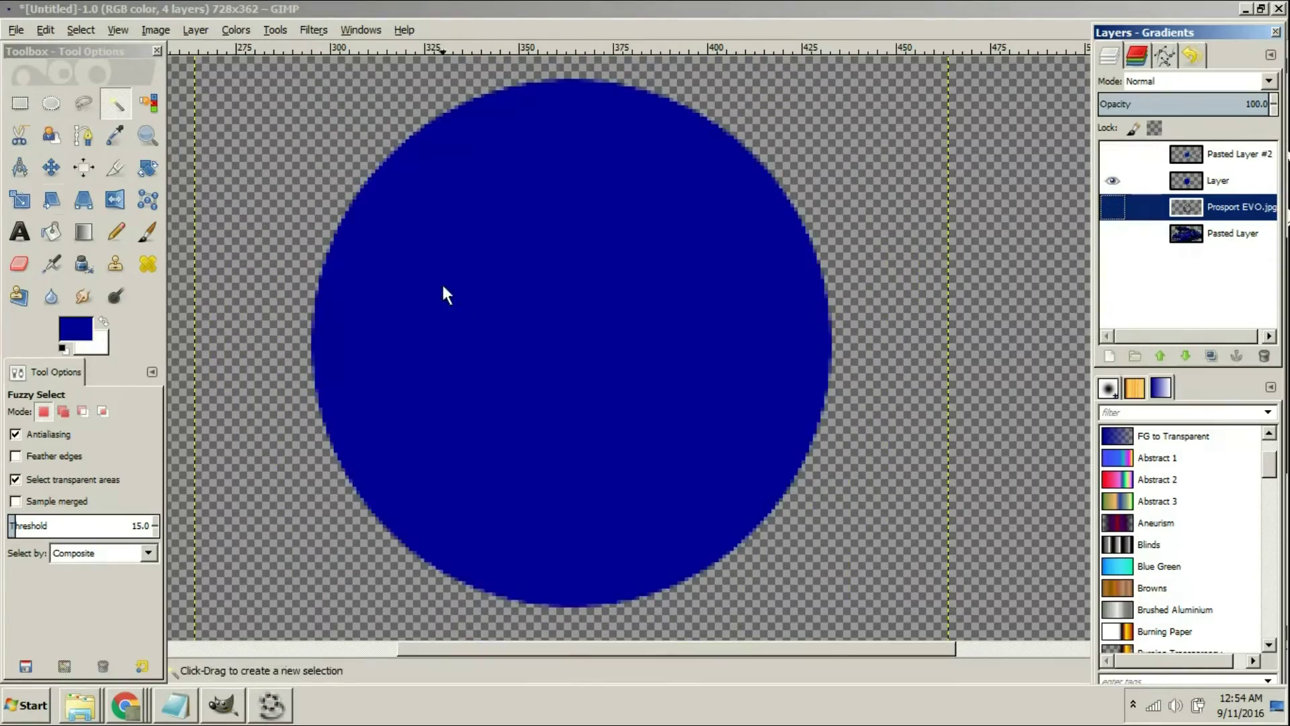
Select the blue circle with Fuzzy Select and scale it to 147 × 149 px, keeping it centred on the gauge.
left_click(21, 200)
left_click(614, 388)
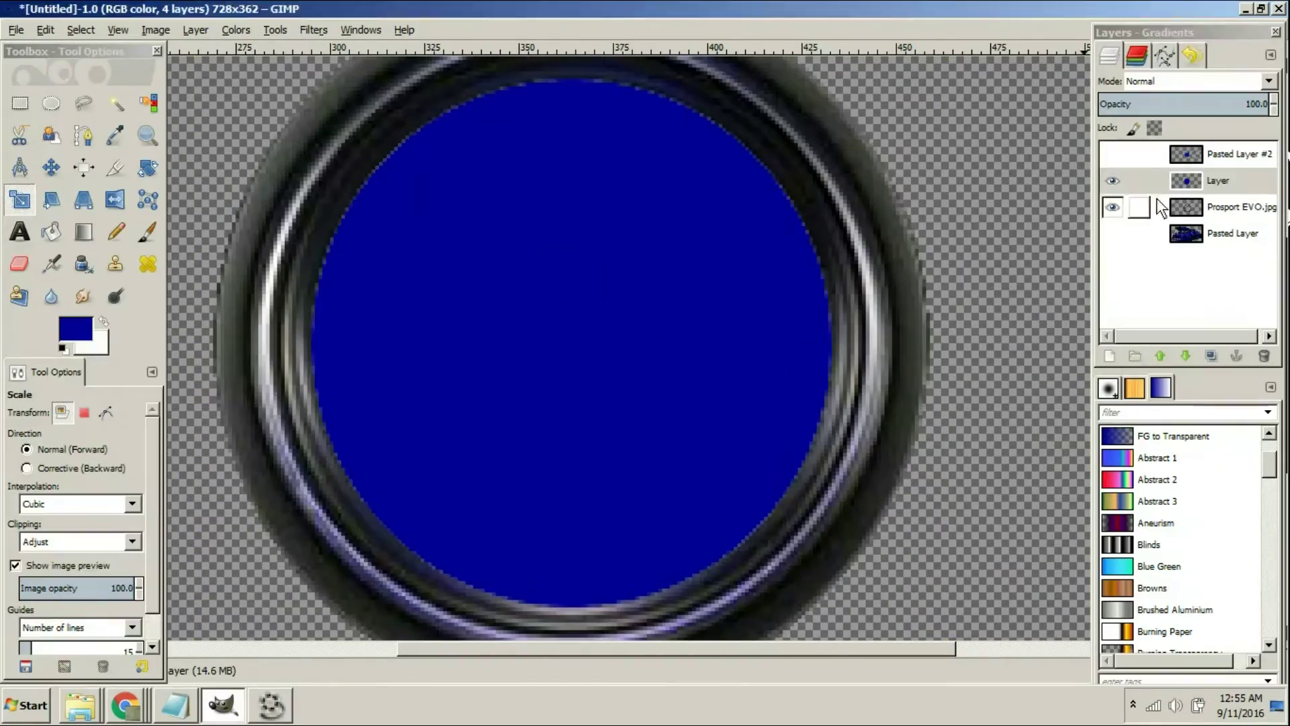
left_click(1186, 181)
left_click(117, 103)
left_click(574, 314)
left_click(1113, 207)
left_click(19, 199)
left_click_drag(563, 340, 530, 308)
left_click_drag(557, 327, 573, 344)
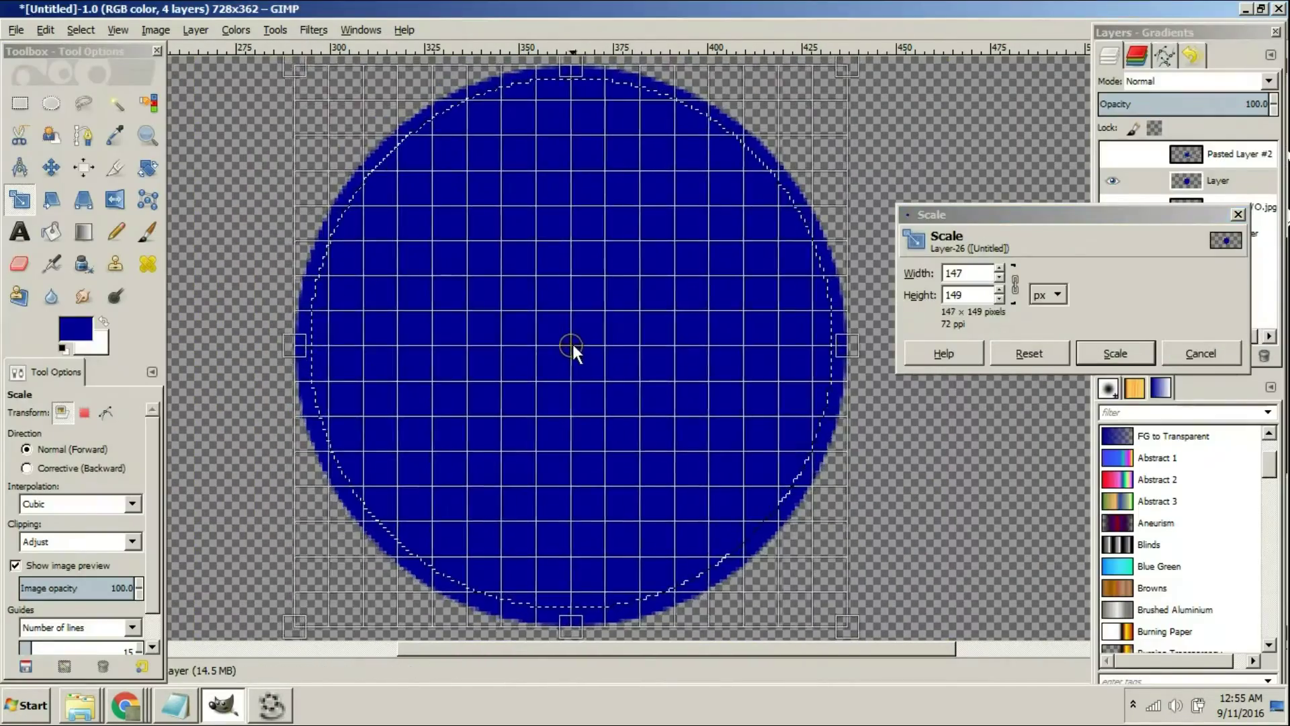
left_click(1116, 354)
Turn the scaled blue circle into its own layer at the head of the layer stack.
left_click(1114, 233)
left_click_drag(1211, 233, 1222, 154)
right_click(1222, 152)
left_click(1105, 192)
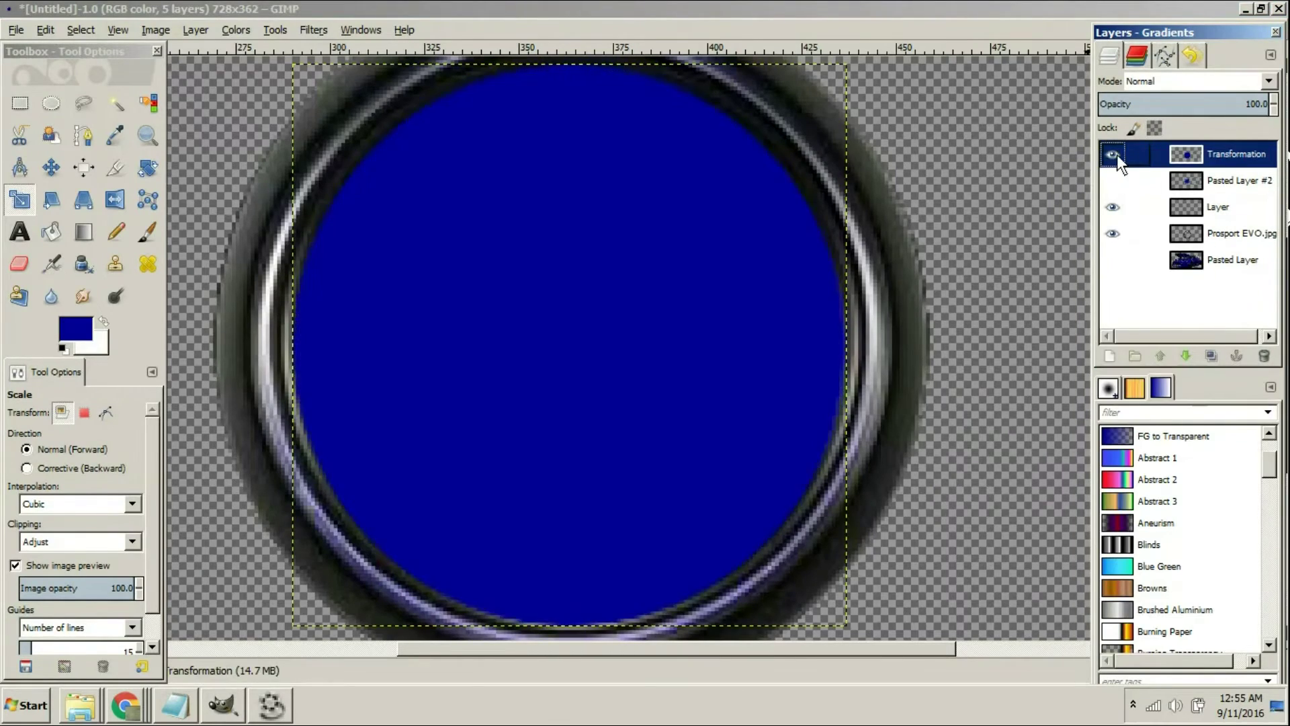
Reorder the layers with Prosport EVO.jpg uppermost and Pasted Layer #2 directly above the Transformation layer.
left_click(1115, 155)
left_click(1116, 181)
left_click_drag(1186, 233, 1159, 149)
left_click(1166, 180)
left_click(1113, 180)
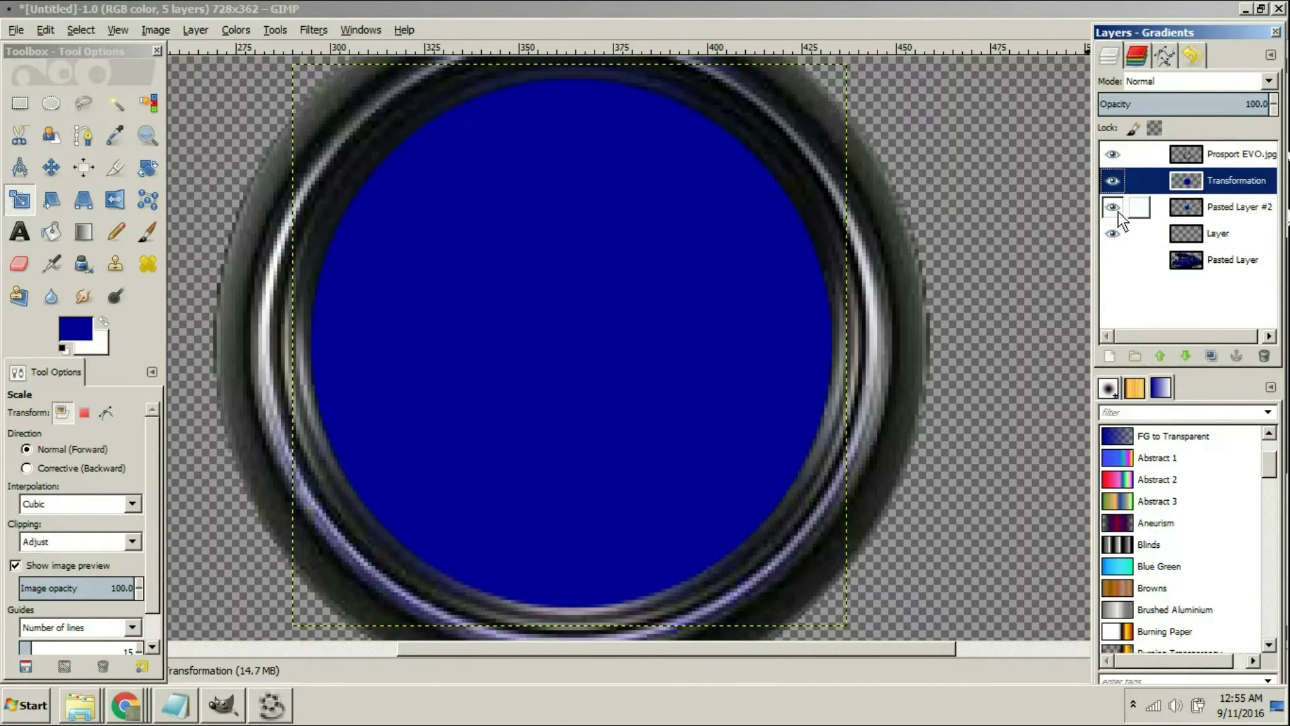
left_click_drag(1186, 207, 1183, 172)
Delete the emptied layer that originally held the blue circle.
left_click(1147, 231)
right_click(1168, 233)
left_click(1069, 158)
Hide every layer except the cf.jpg carbon fiber layer.
left_click(1184, 183)
left_click(1112, 181)
left_click(1112, 207)
left_click(1113, 155)
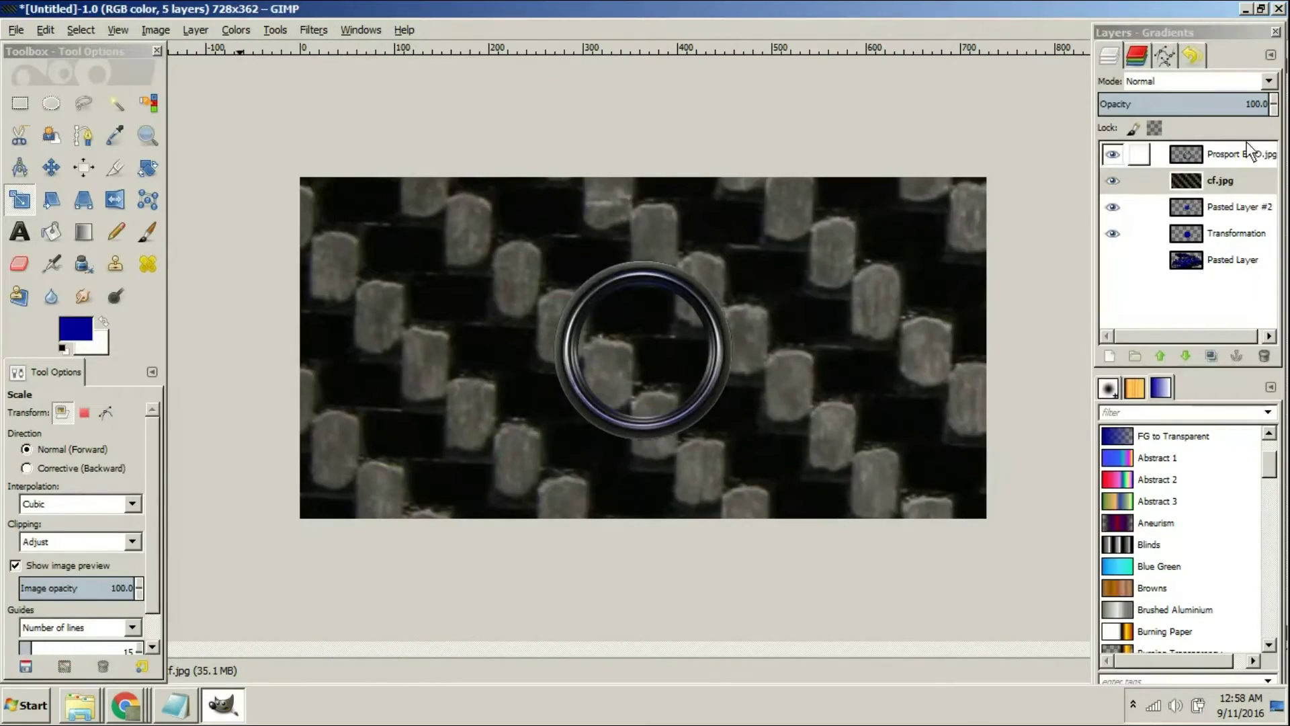
left_click(1113, 233)
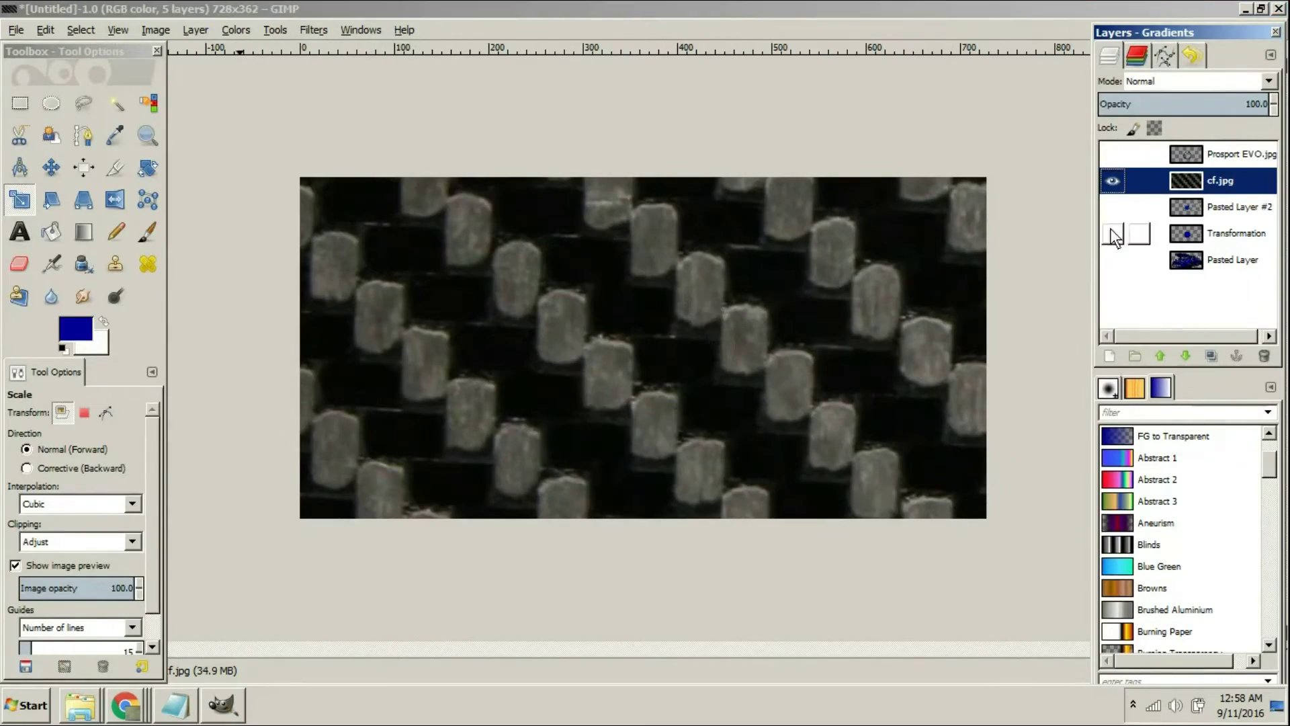
left_click(1113, 349)
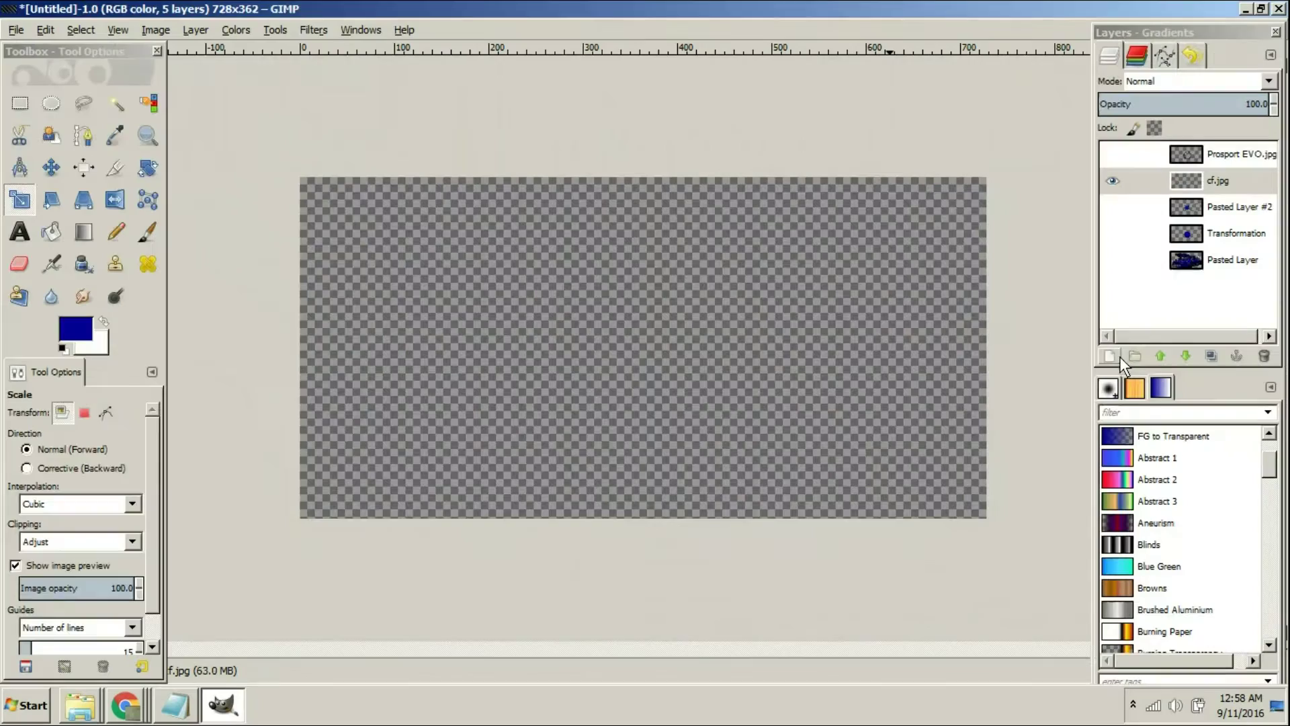
Fit the canvas to all layers and make the three layers beneath cf.jpg visible again.
left_click(51, 168)
left_click(155, 31)
left_click(211, 130)
scroll(632, 348, "down", 4)
left_click(1113, 260)
left_click(1113, 233)
left_click(1113, 202)
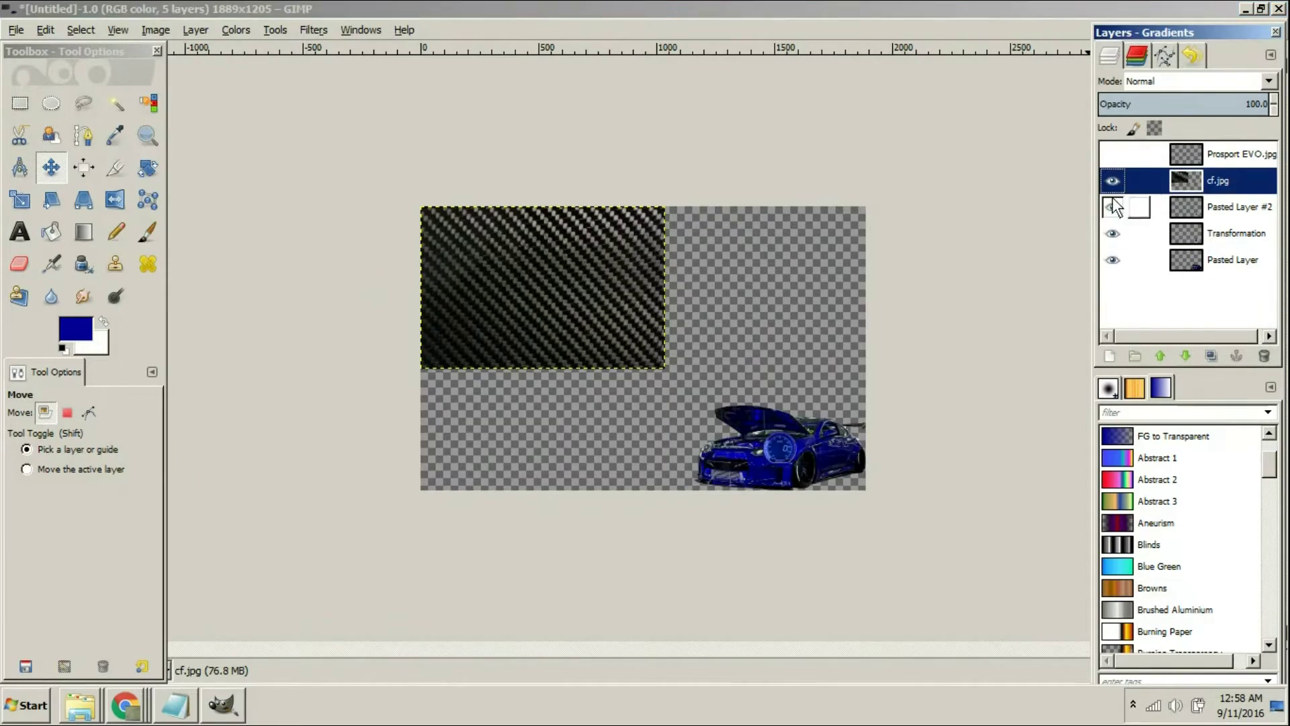
Move the cf.jpg layer over the car and scale it down so the carbon fiber just surrounds the gauge ring.
left_click_drag(479, 269, 715, 429)
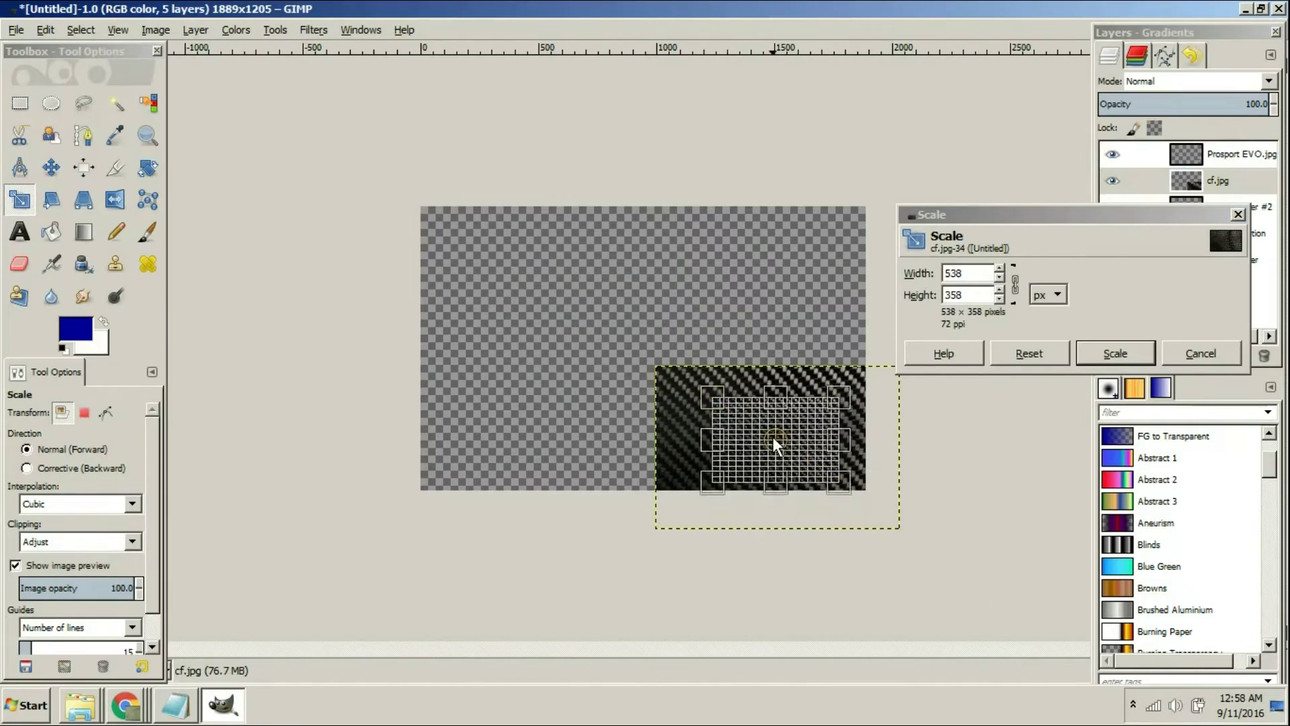
left_click_drag(773, 437, 781, 454)
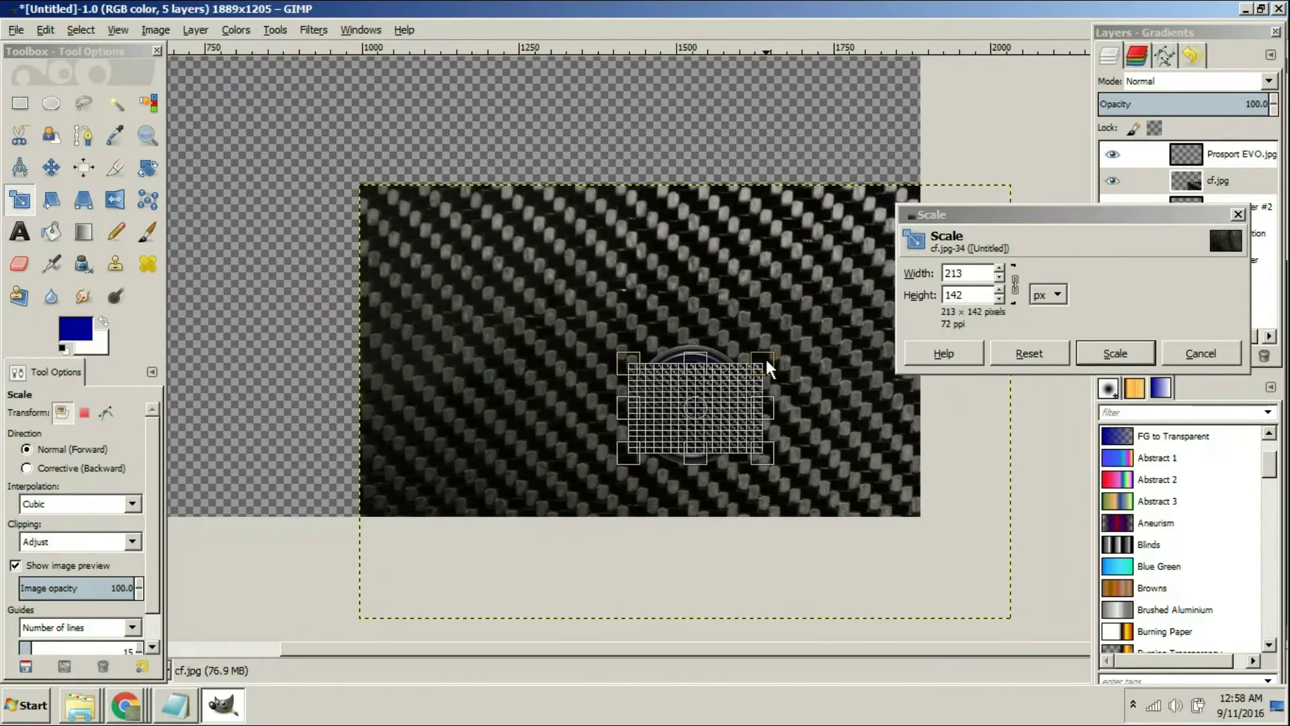
left_click_drag(766, 360, 695, 402)
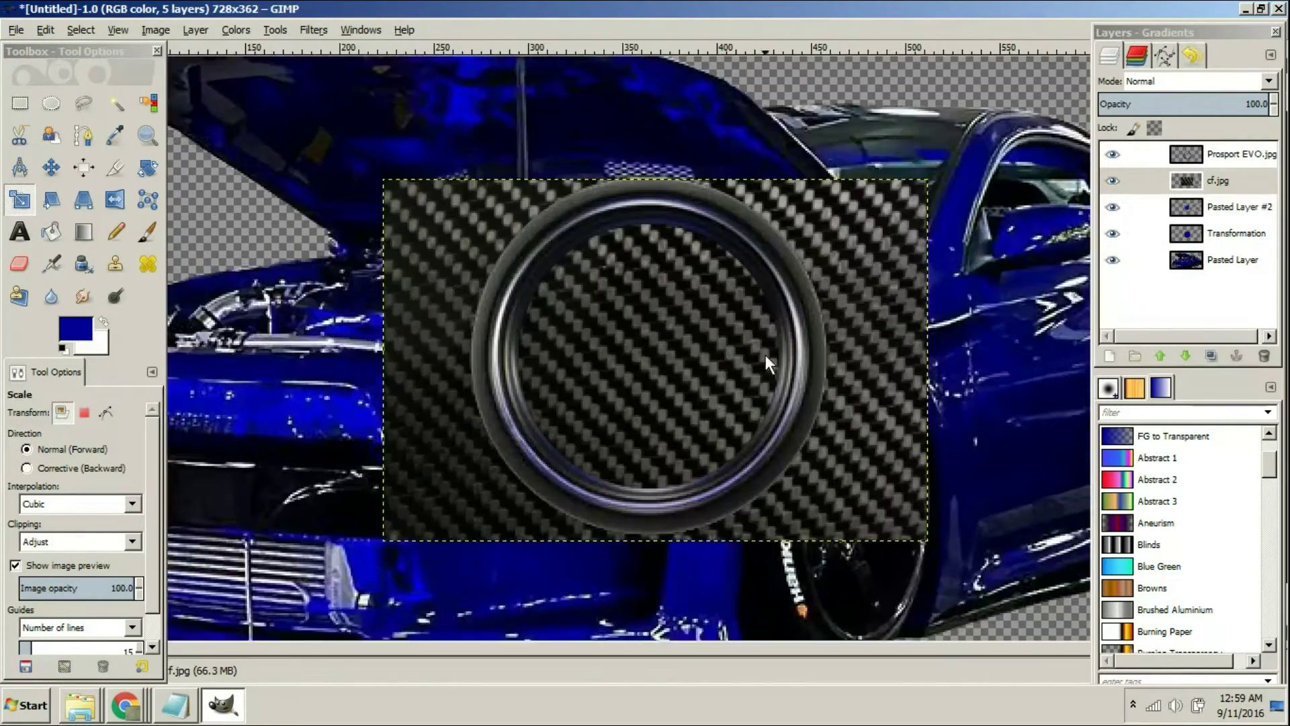
Hide the car layer and move Pasted Layer #2 and Transformation above the cf.jpg layer.
left_click(1113, 260)
left_click_drag(1226, 207, 1181, 169)
left_click_drag(1226, 233, 1220, 198)
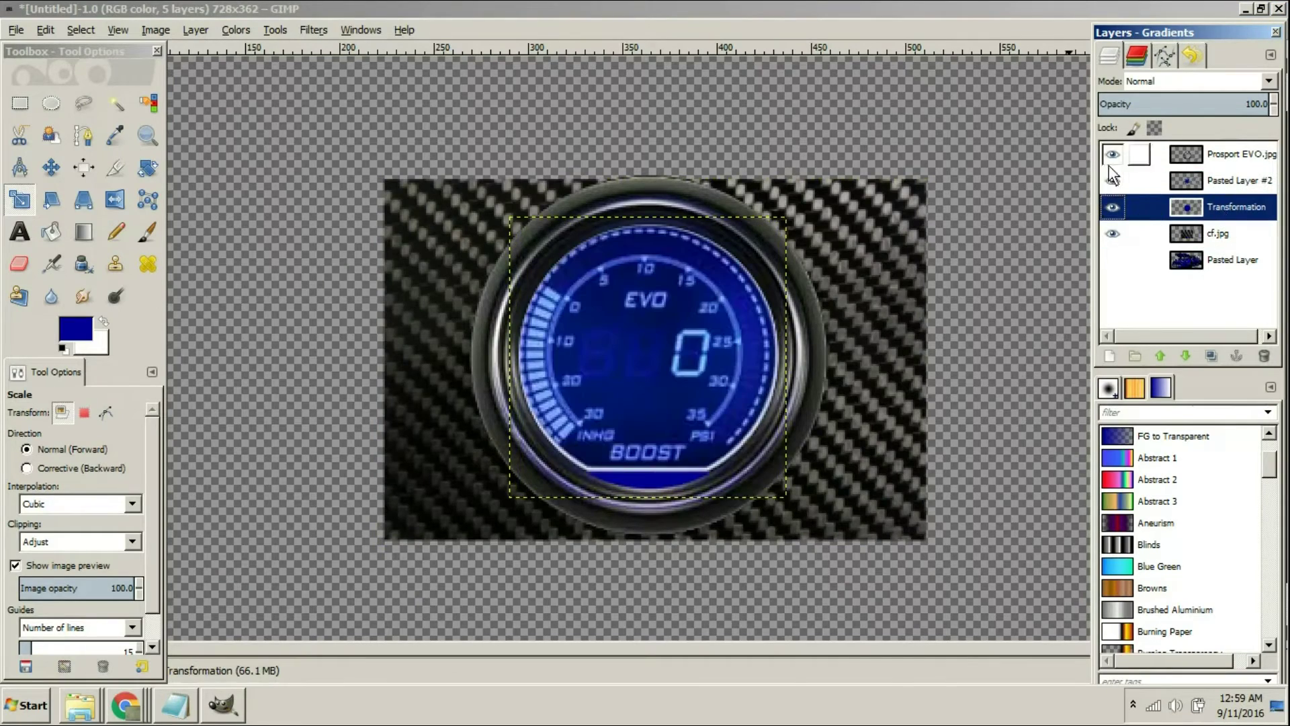
Hide the dial face and blue circle layers, keeping the gauge ring and carbon fiber shown.
left_click(1113, 234)
left_click(1113, 181)
left_click(1113, 207)
left_click(1113, 233)
Scale the cf.jpg layer to 222 × 147 px, centred on the gauge ring.
left_click(1217, 234)
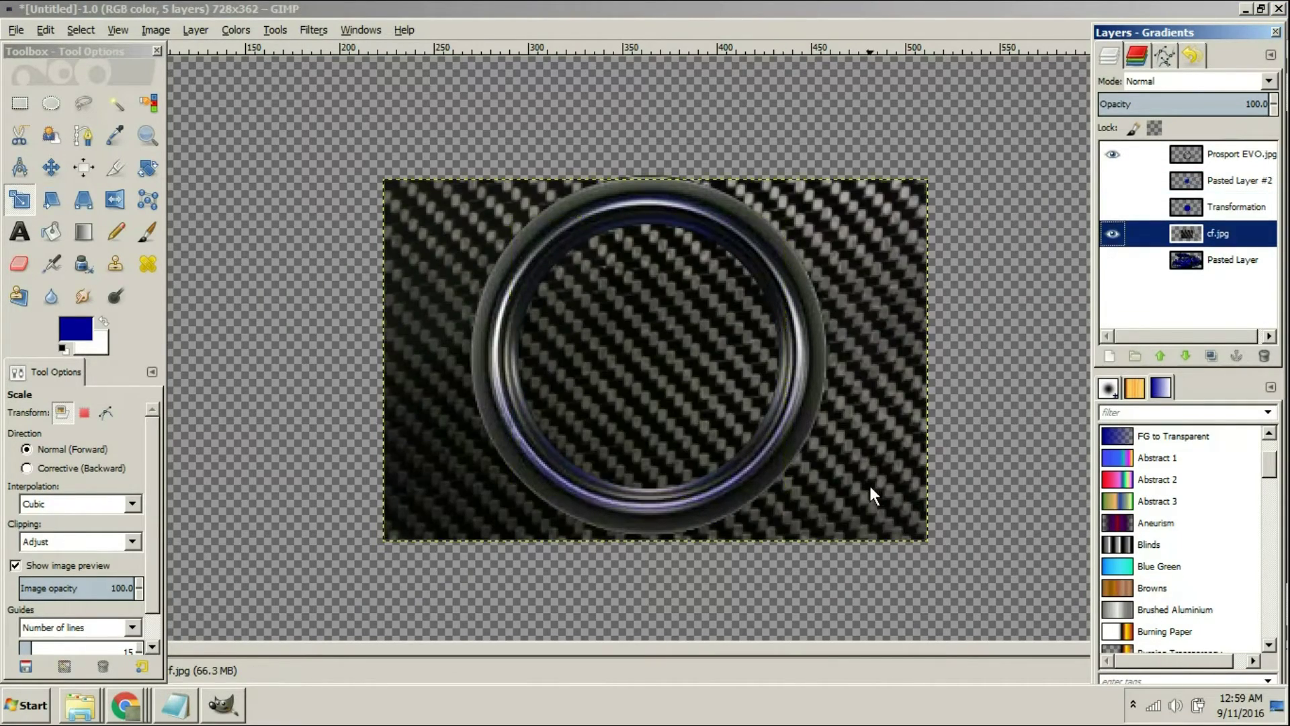
left_click_drag(871, 487, 773, 423)
left_click_drag(608, 328, 660, 365)
left_click_drag(881, 511, 851, 489)
left_click_drag(459, 215, 469, 221)
left_click_drag(642, 352, 649, 355)
left_click_drag(858, 491, 871, 499)
left_click_drag(662, 360, 647, 354)
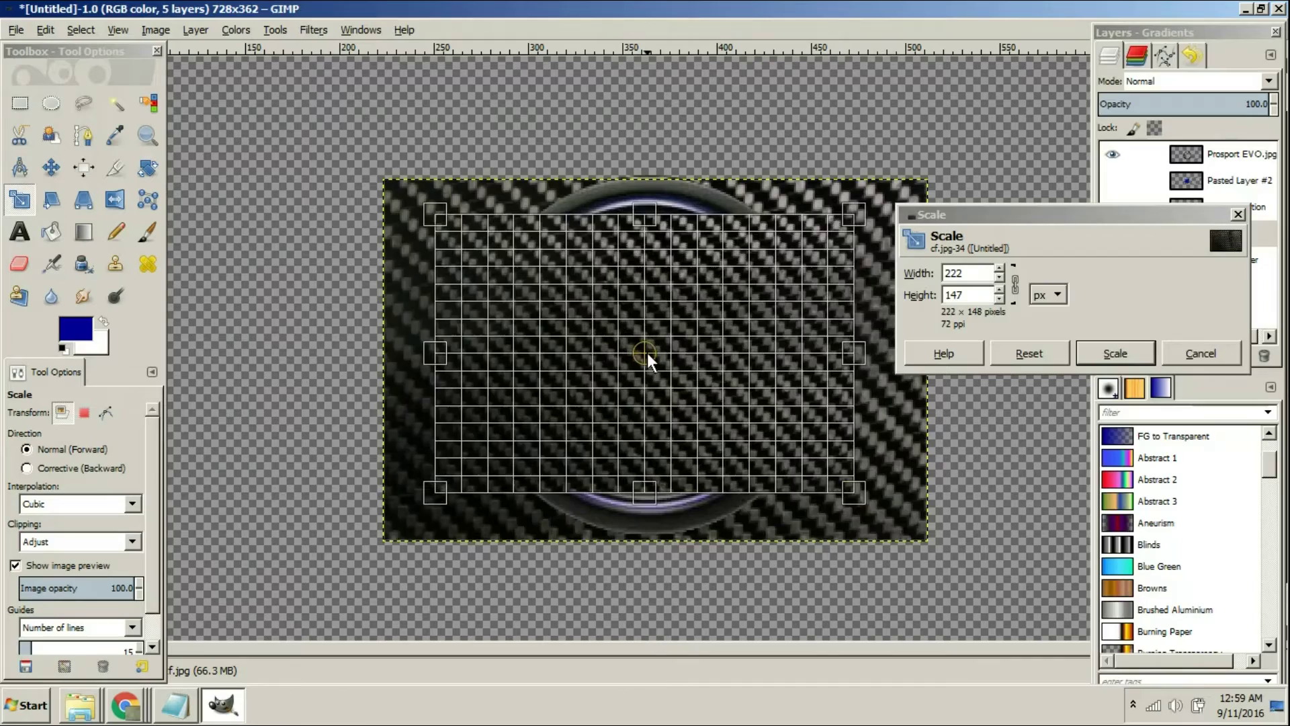
left_click(1115, 353)
Draw an elliptical selection of about 178 × 180 px around the gauge ring, just inside its outer edge.
left_click(51, 103)
mouse_move(450, 168)
left_mouse_down()
mouse_move(812, 531)
mouse_move(800, 512)
left_mouse_up()
left_click_drag(464, 182, 485, 198)
left_click_drag(486, 336, 492, 336)
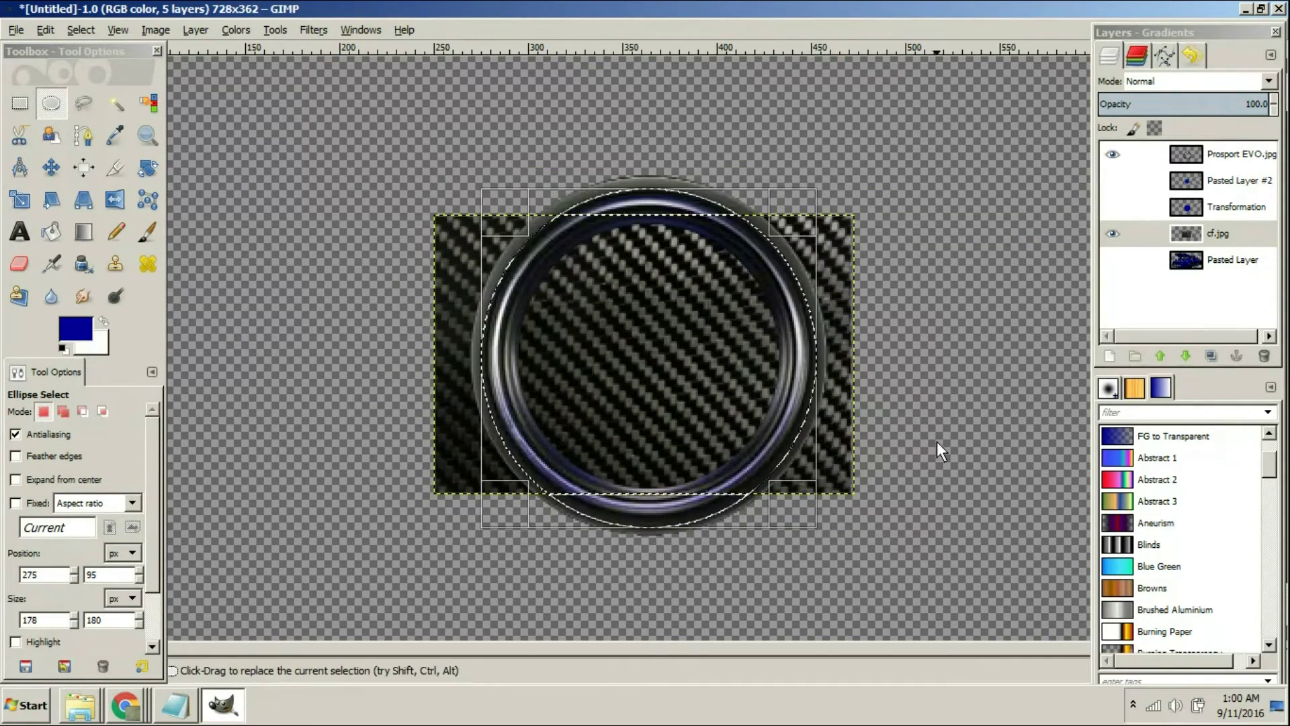
Cut the selected carbon fiber circle from cf.jpg into a new layer and delete the leftover cf.jpg layer.
left_click(1218, 233)
key("ctrl+x")
key("ctrl+c")
key("ctrl+x")
key("ctrl+v")
right_click(1137, 161)
left_click(1109, 201)
right_click(1208, 260)
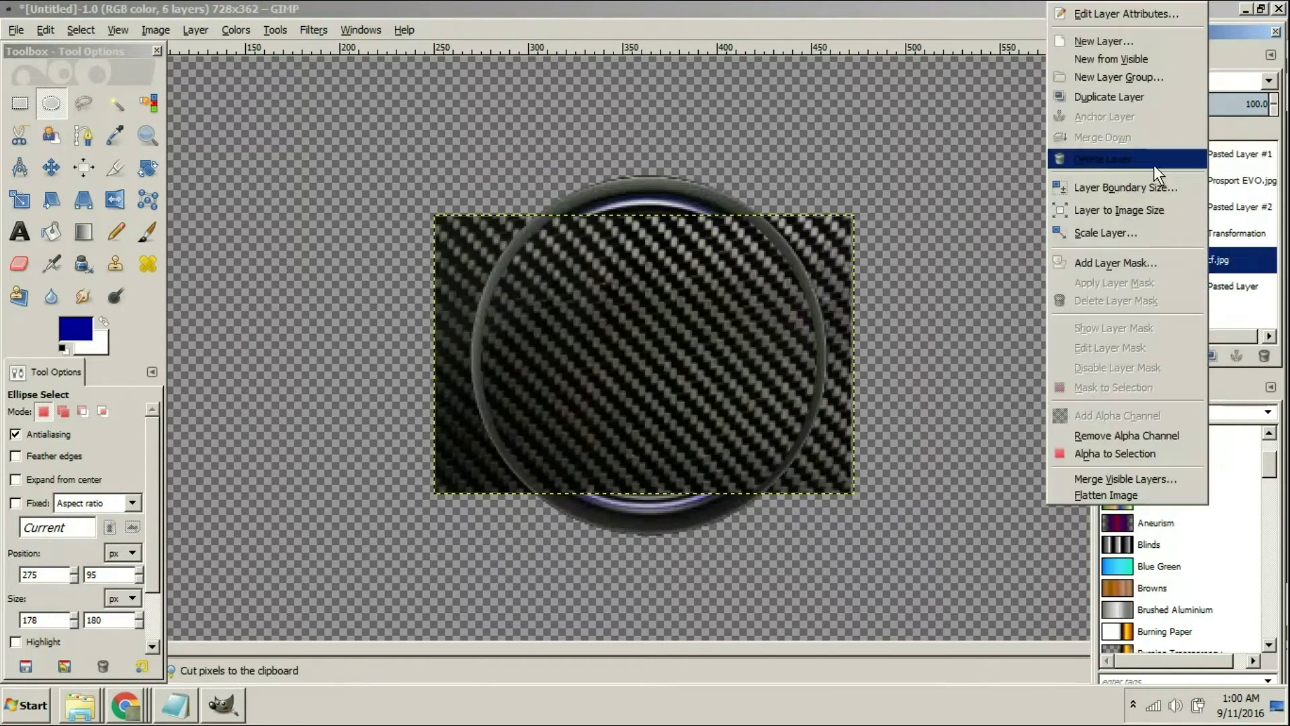
left_click(1155, 161)
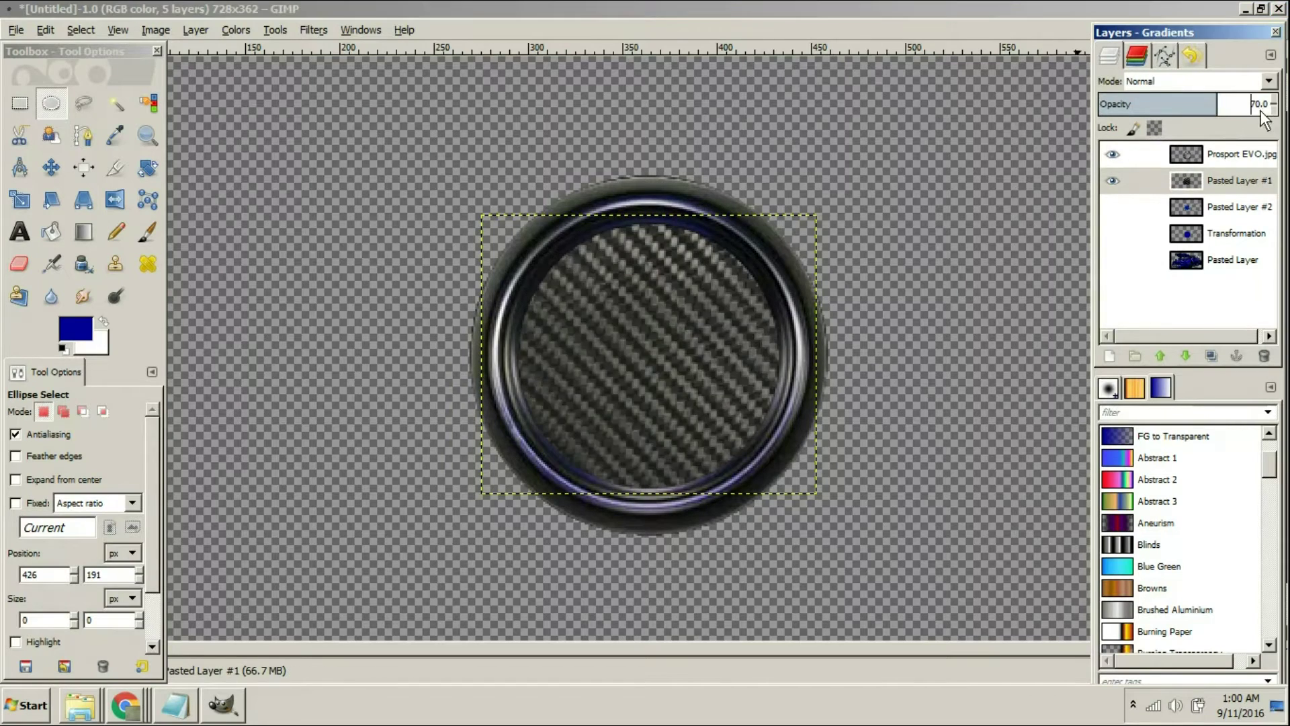
Save the project as TEMP.xcf in the Torque Pro folder inside Documents.
key("ctrl+s")
left_click(229, 247)
double_click(373, 281)
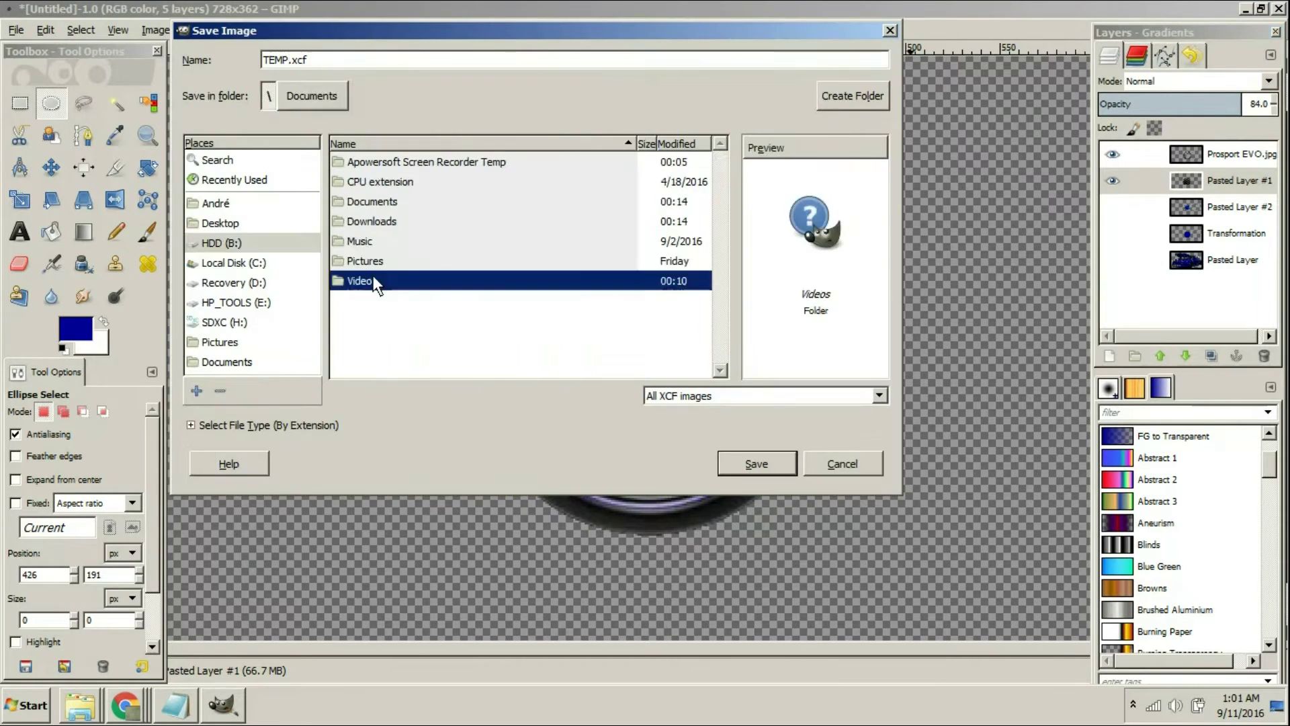
left_click(233, 364)
scroll(464, 275, "down", 10)
double_click(464, 276)
left_click(757, 464)
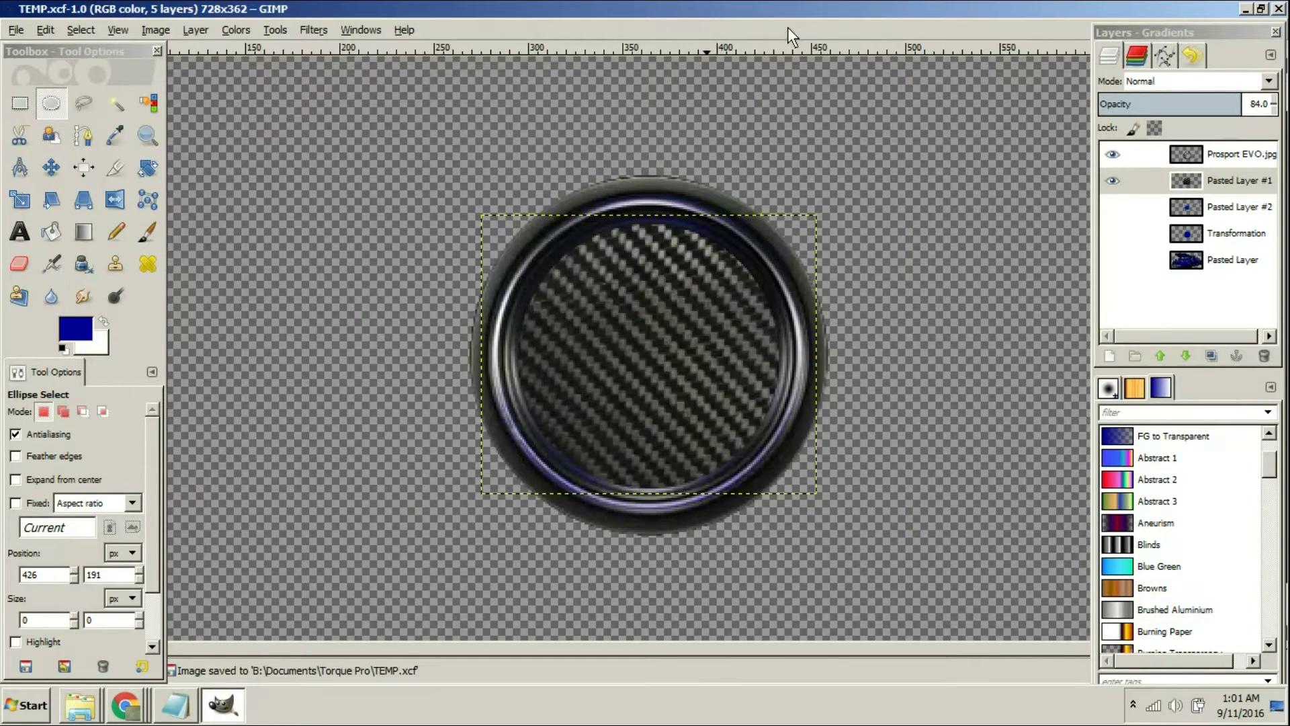
left_click(1228, 157)
scroll(644, 202, "up", 4)
scroll(645, 207, "down", 6)
scroll(867, 359, "up", 1)
left_click(564, 5)
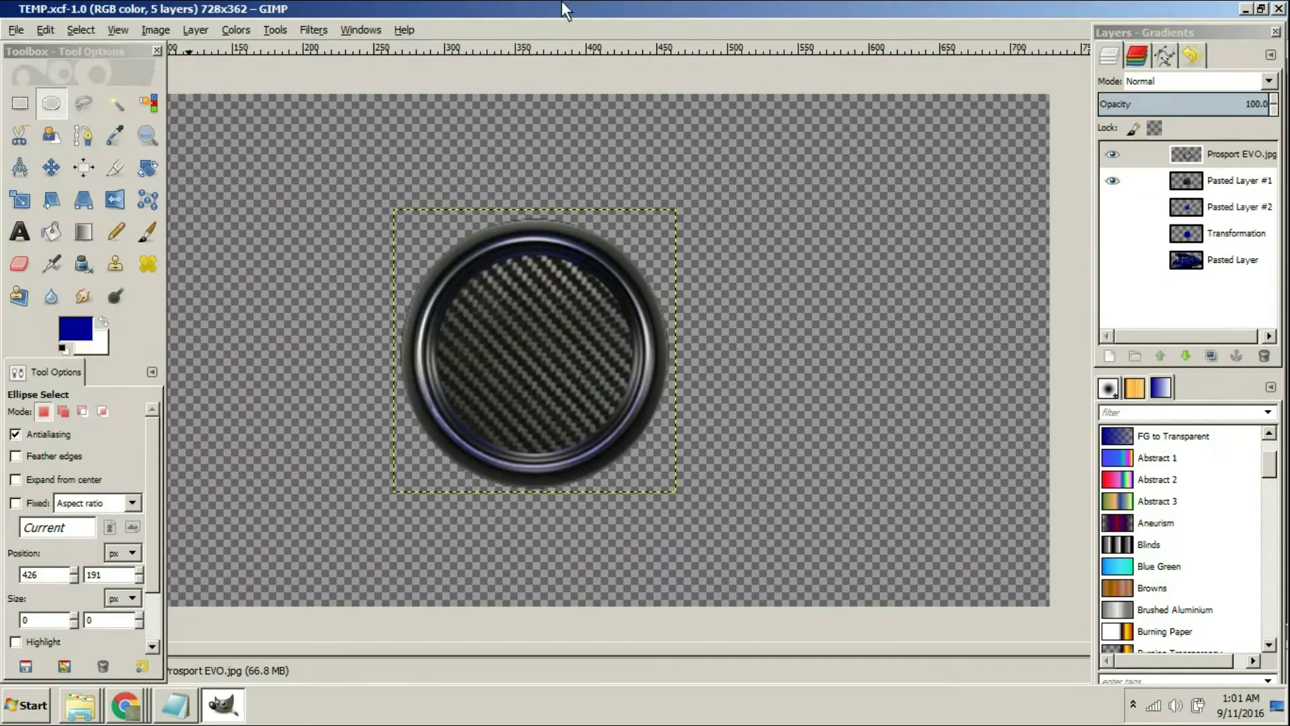
left_click(16, 30)
left_click(156, 30)
right_click(1259, 265)
left_click(441, 13)
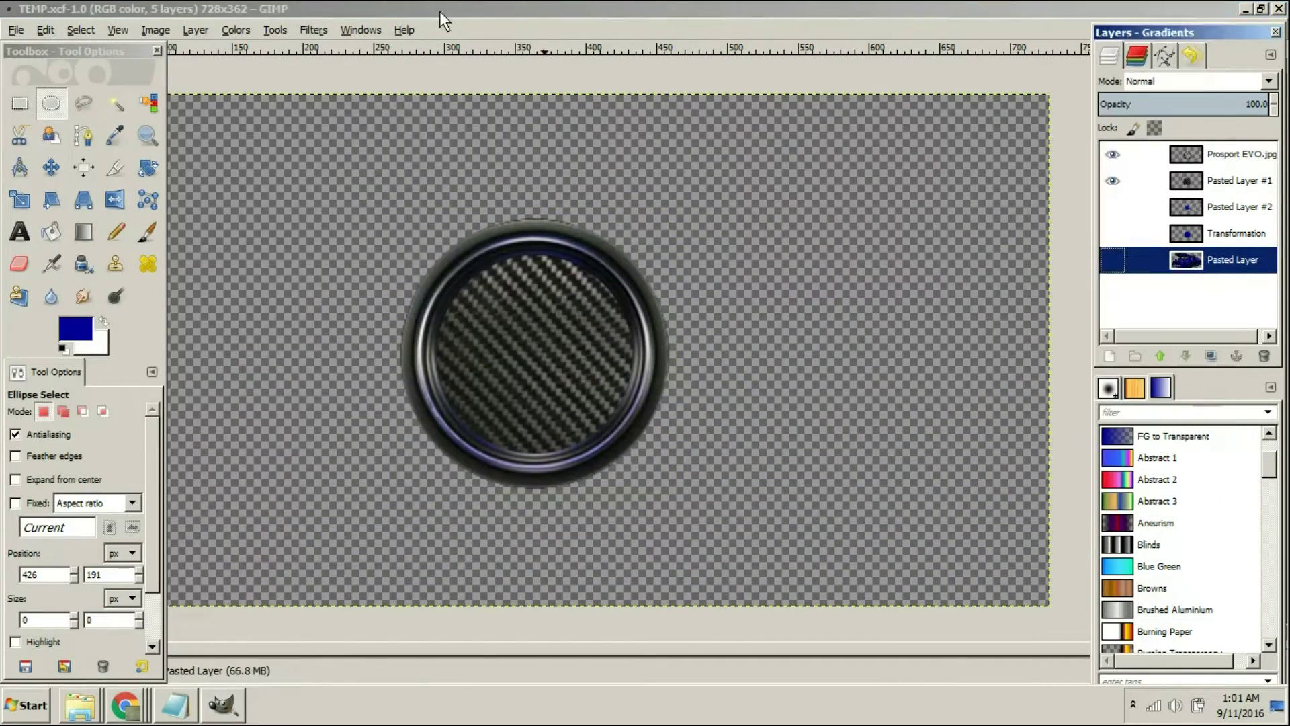
Save a copy of the project under the name Gauge.
left_click(16, 30)
left_click(51, 190)
type("Gauge")
key("Return")
Delete the car's Pasted Layer and the Transformation layer from the gauge project.
right_click(1197, 263)
left_click(1109, 159)
left_click(1190, 236)
right_click(1188, 236)
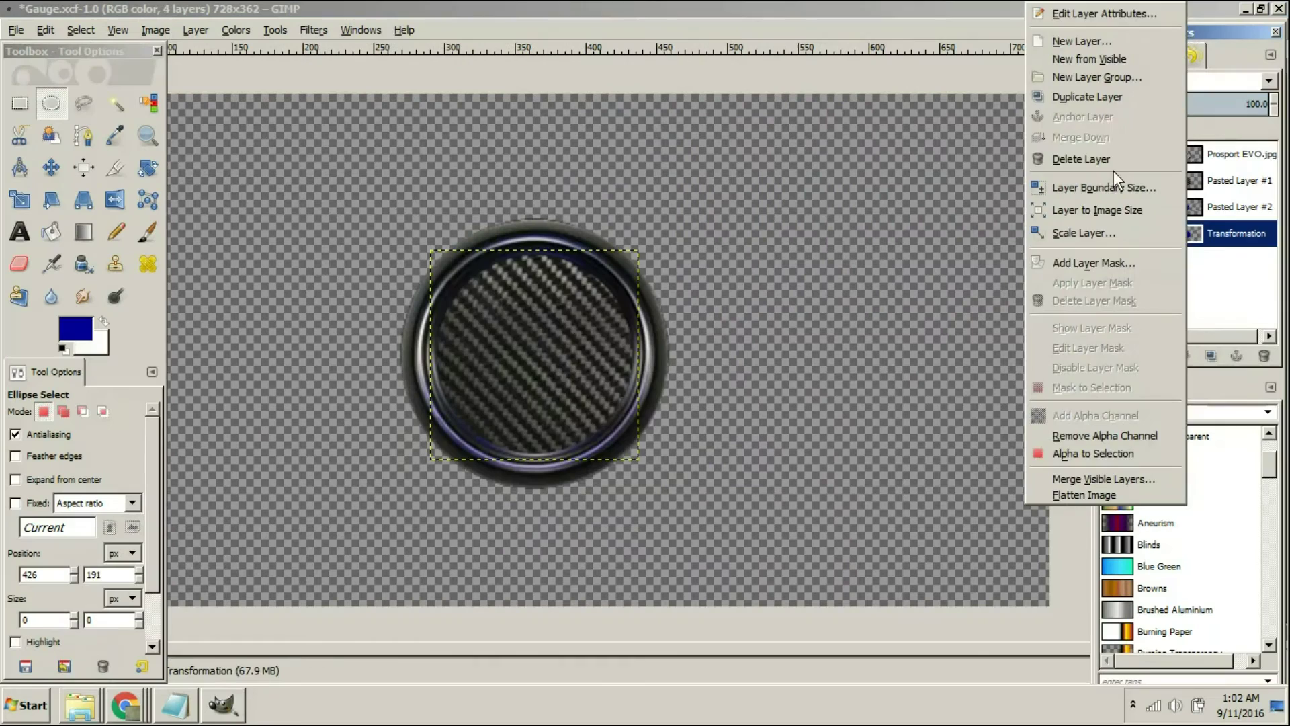
left_click(1089, 159)
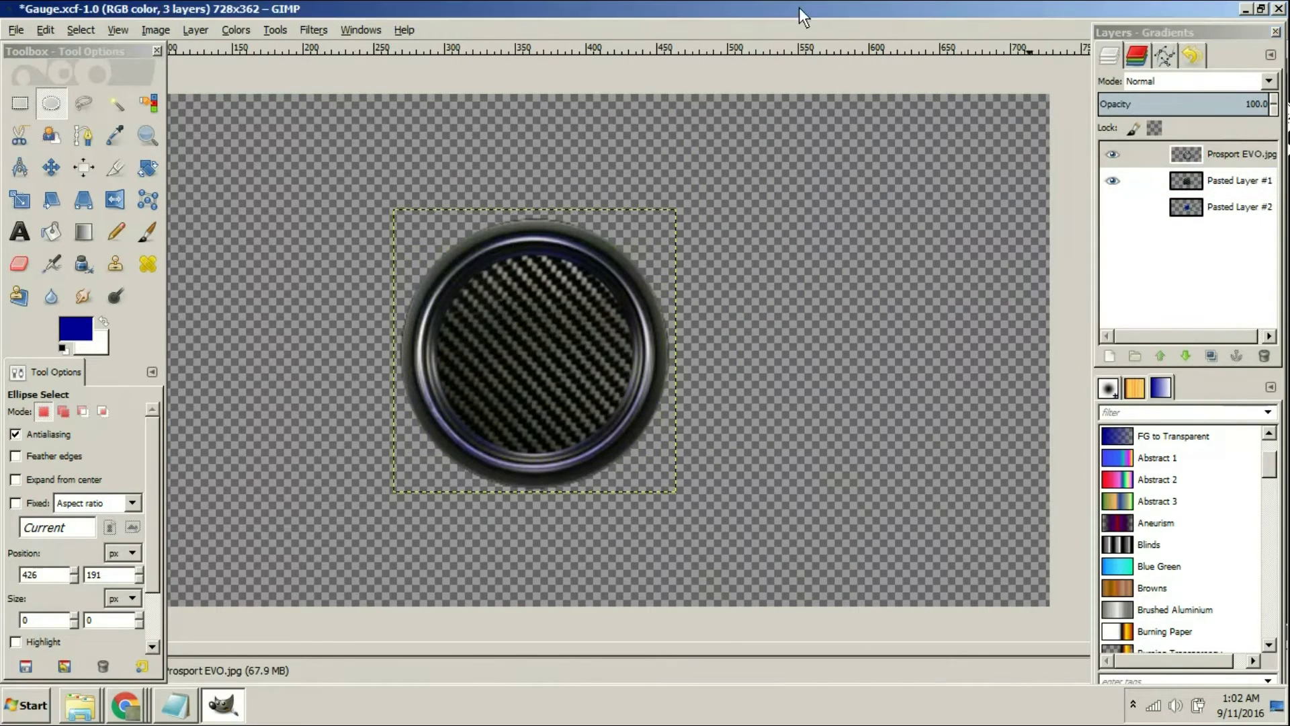
Fit the canvas to the layers, trimming the image to 200 × 200 px around the gauge.
left_click(236, 30)
mouse_move(156, 30)
left_click(253, 133)
scroll(471, 202, "up", 1)
Place Pasted Layer #2 between the gauge ring and the carbon fiber circle, and leave the dial face hidden.
left_click(1113, 235)
left_click(1113, 199)
left_click(1113, 198)
left_click_drag(1176, 237, 1166, 194)
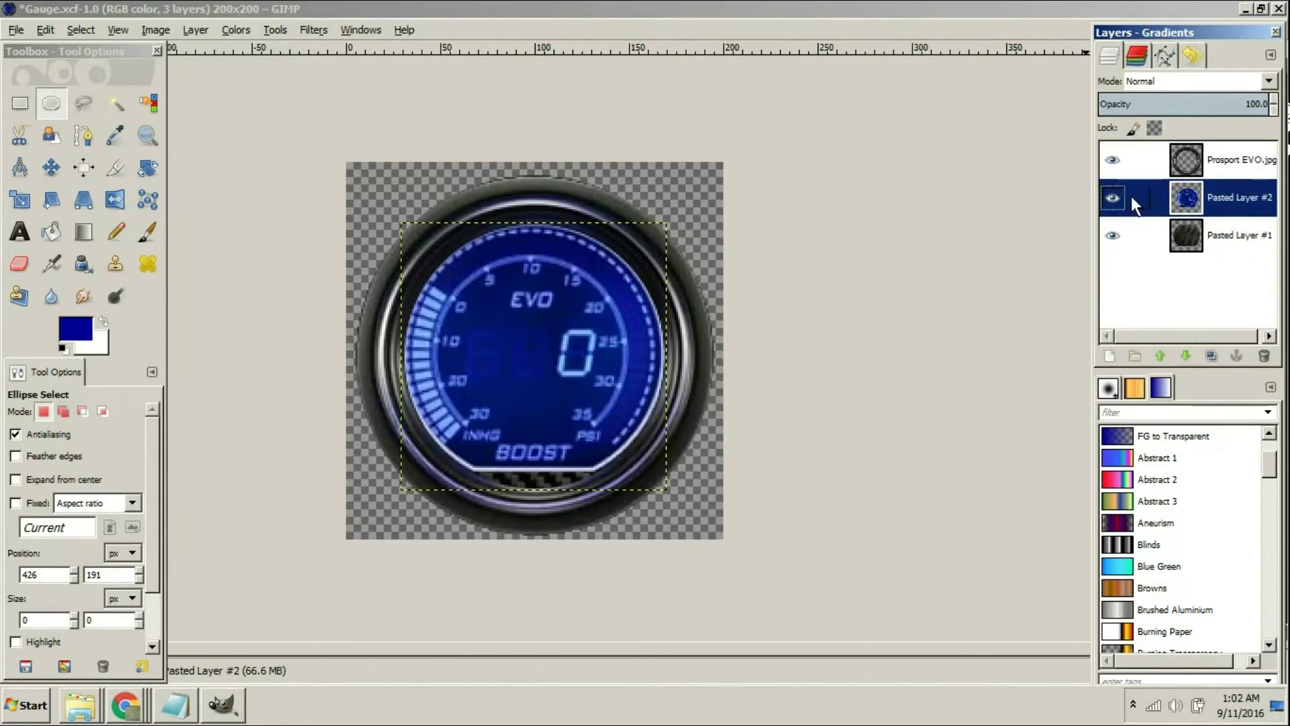
left_click(1113, 198)
Export the carbon fiber gauge as Simple_Gauge.png into the theme folder.
left_click(813, 6)
left_click(16, 29)
left_click(74, 275)
type("Gauge")
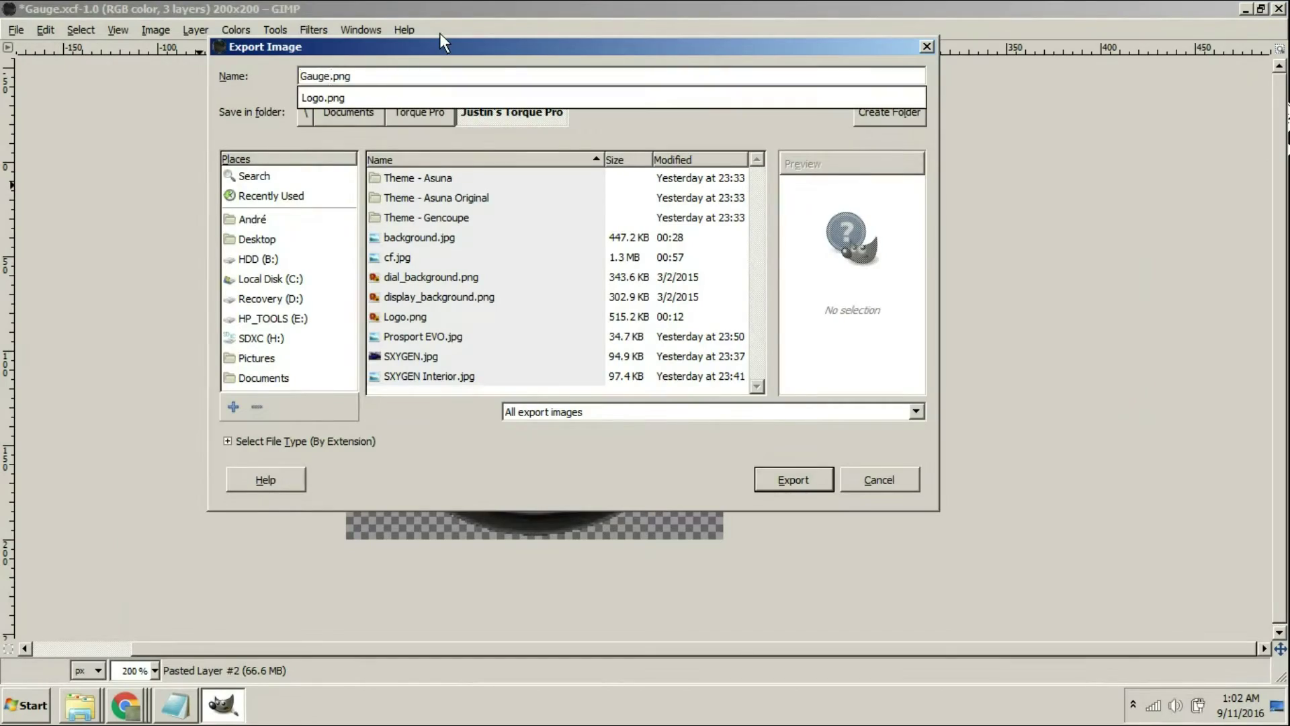
key("Home")
type("Simple_")
key("Return")
left_click(658, 523)
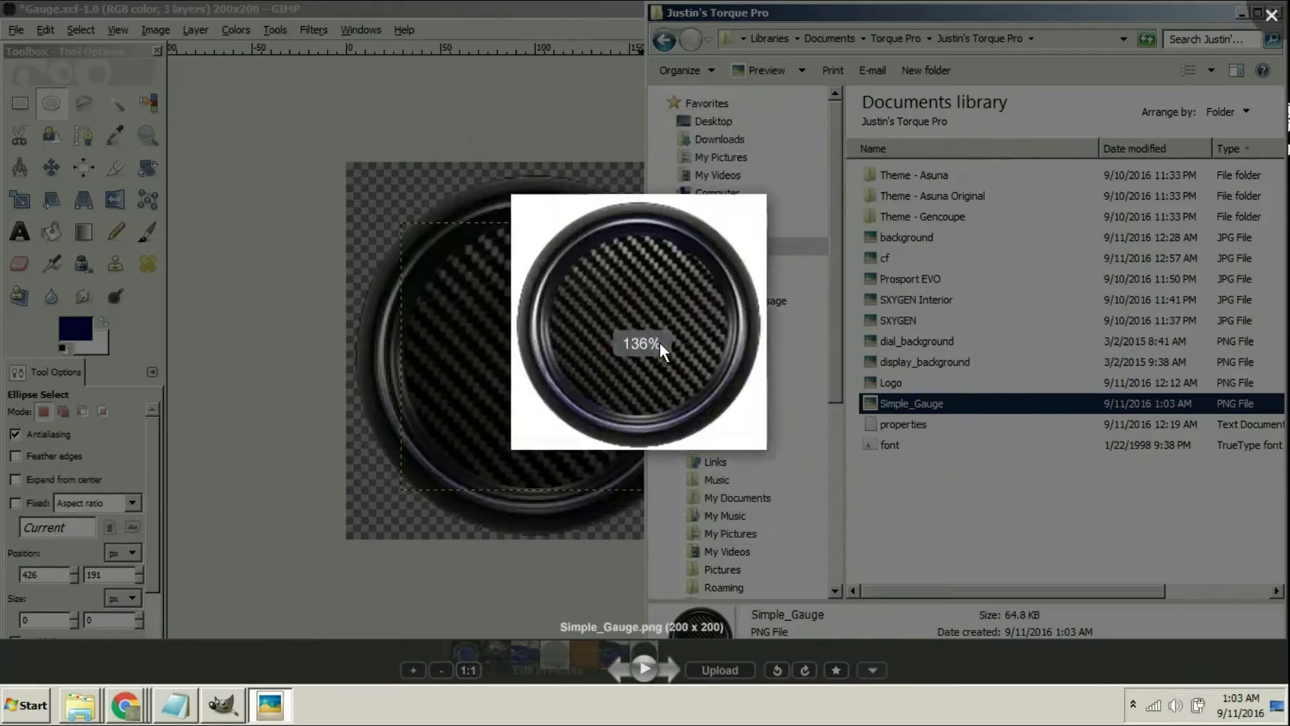
Close the Simple_Gauge preview and examine the properties text file and the dial_background image in the theme folder.
key("Escape")
left_click(1038, 471)
double_click(907, 425)
left_click(821, 170)
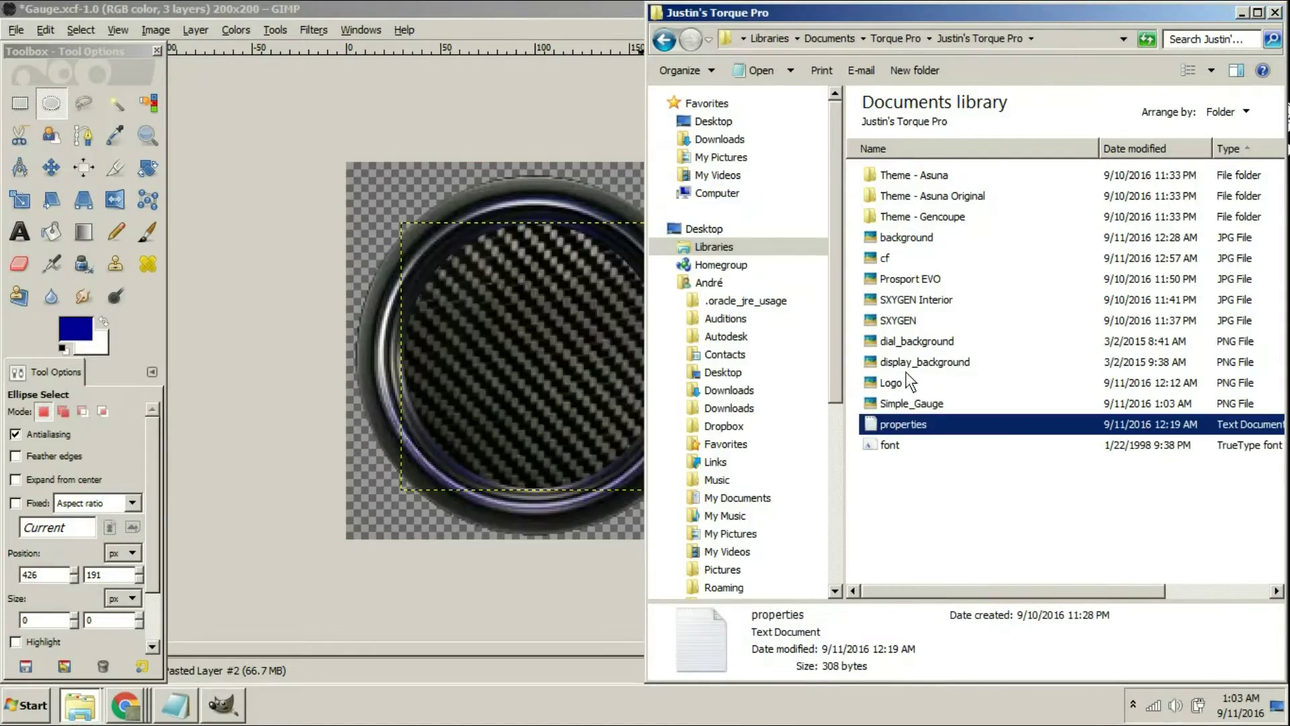
double_click(956, 342)
key("Escape")
Try renaming the dial_background image to Gauge2, and undo the rename.
right_click(955, 341)
left_click(978, 646)
type("Gauge2")
key("Return")
key("ctrl+z")
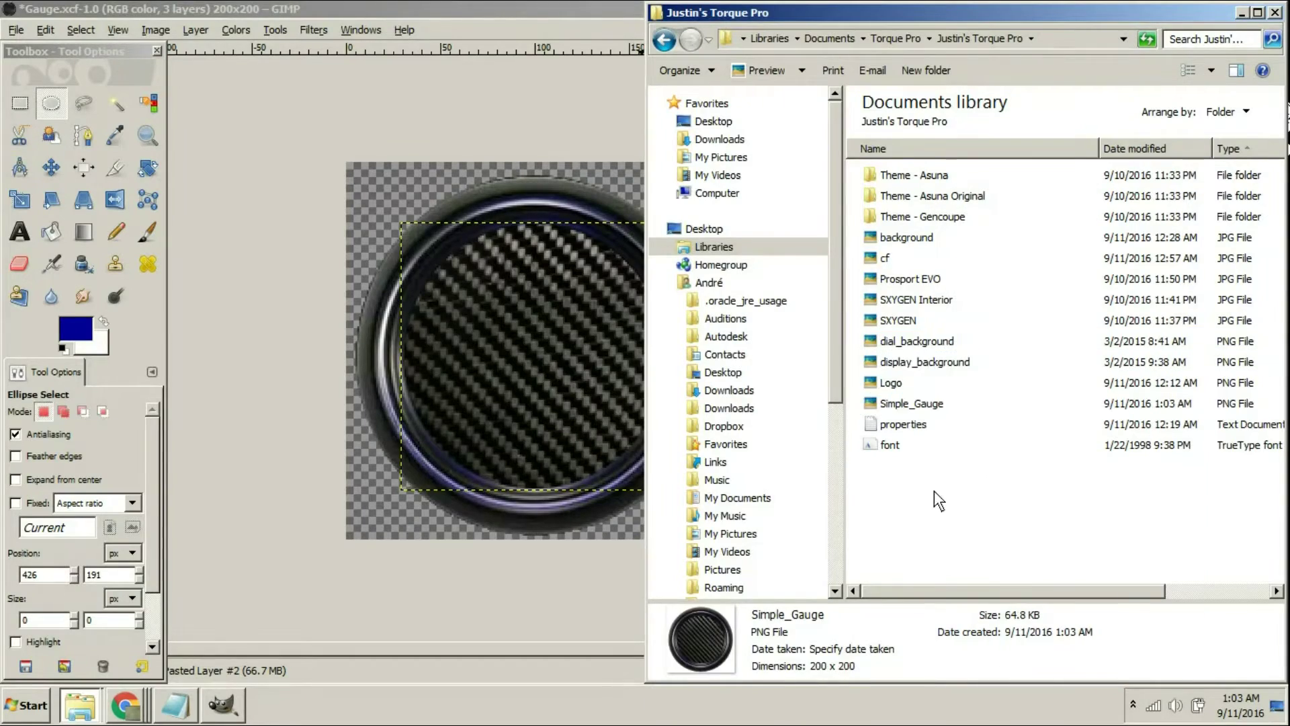
Rename the existing dial_background image to Gauge2 and rename Simple_Gauge to dial_background.
right_click(934, 341)
left_click(975, 638)
type("Gauge2")
right_click(934, 404)
left_click(1006, 620)
type("dial_background")
key("Return")
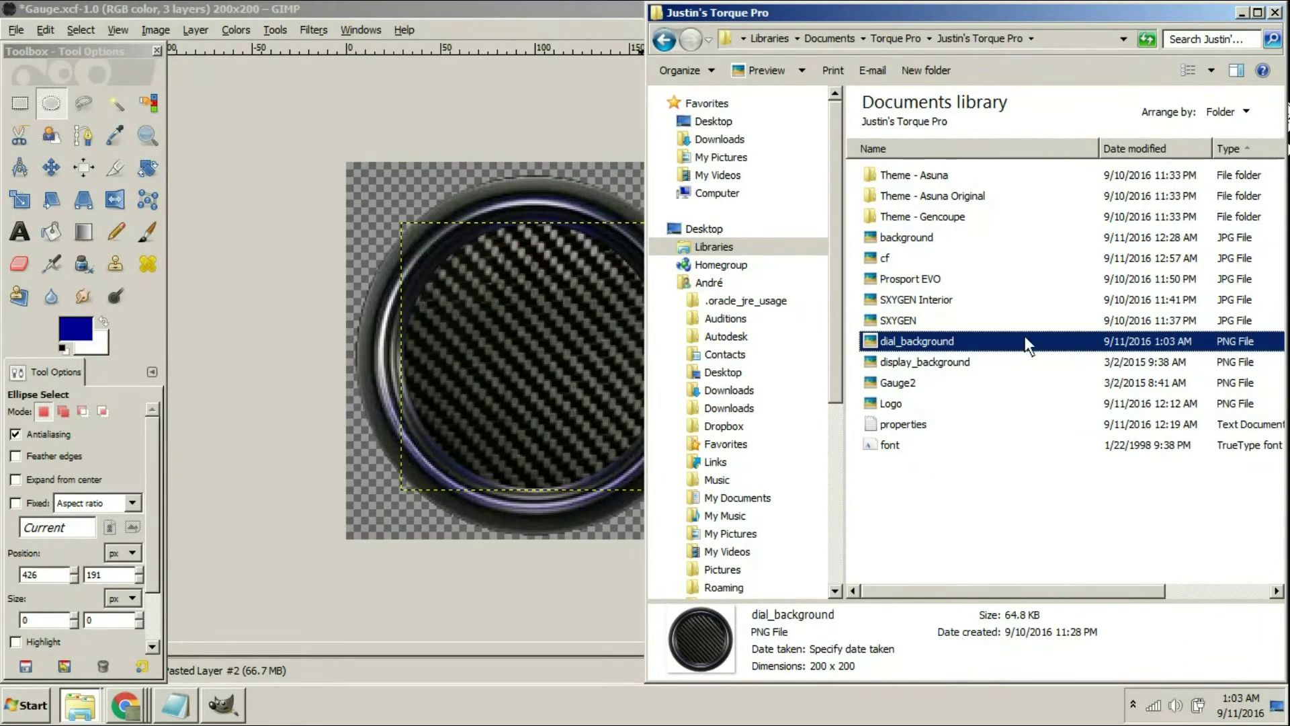
Add cf.jpg to the gauge image as a layer beneath the gauge ring and fit the canvas to all layers.
double_click(922, 361)
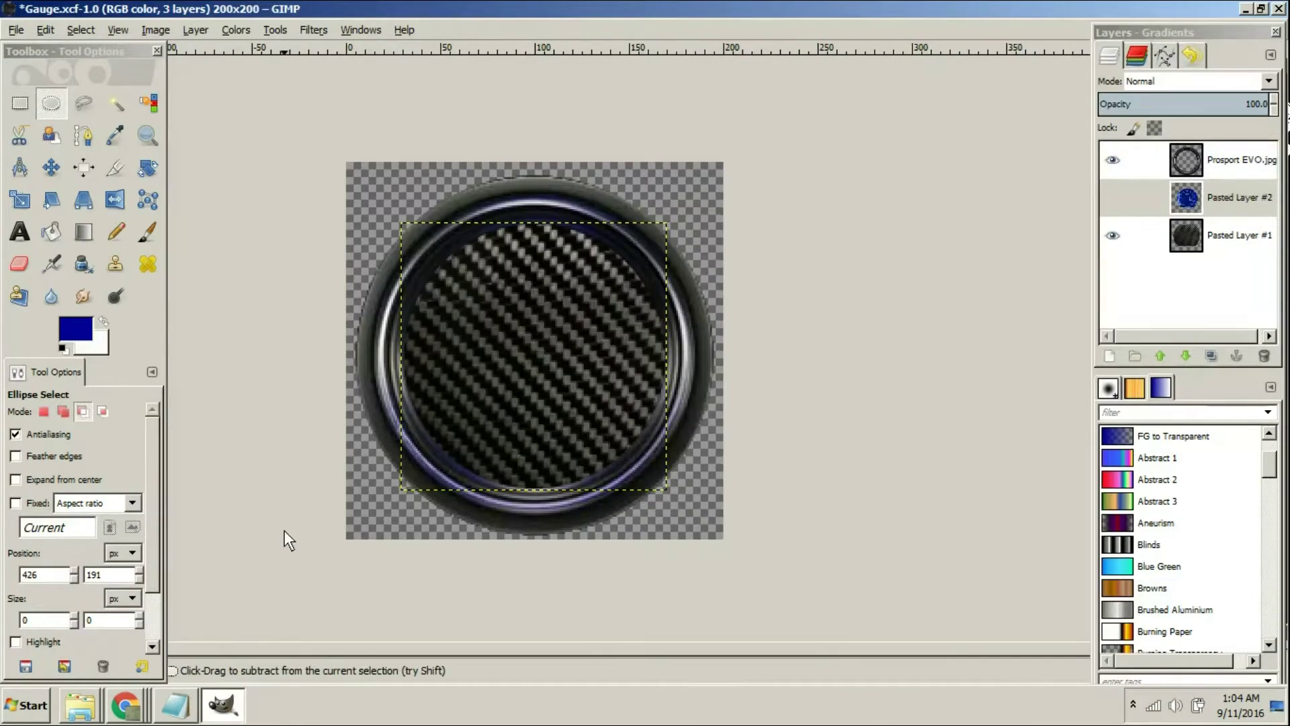
key("ctrl+v")
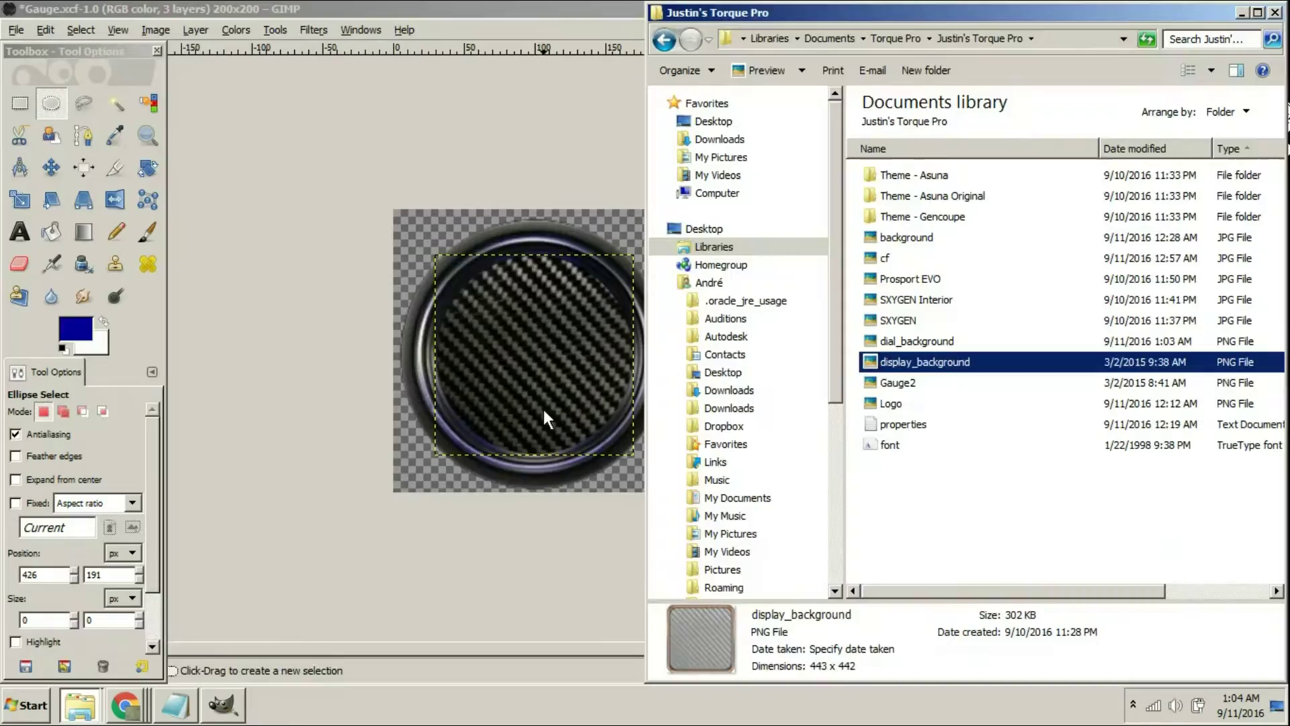
double_click(897, 254)
key("Escape")
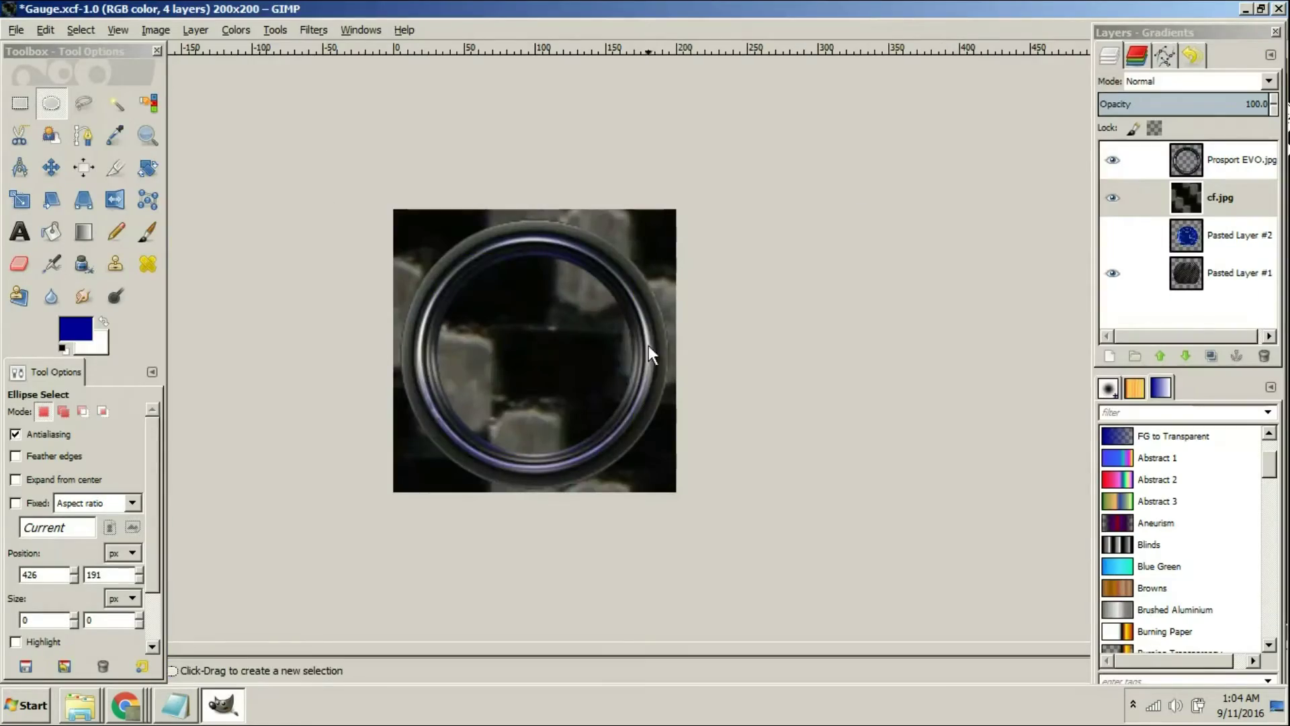
left_click(156, 30)
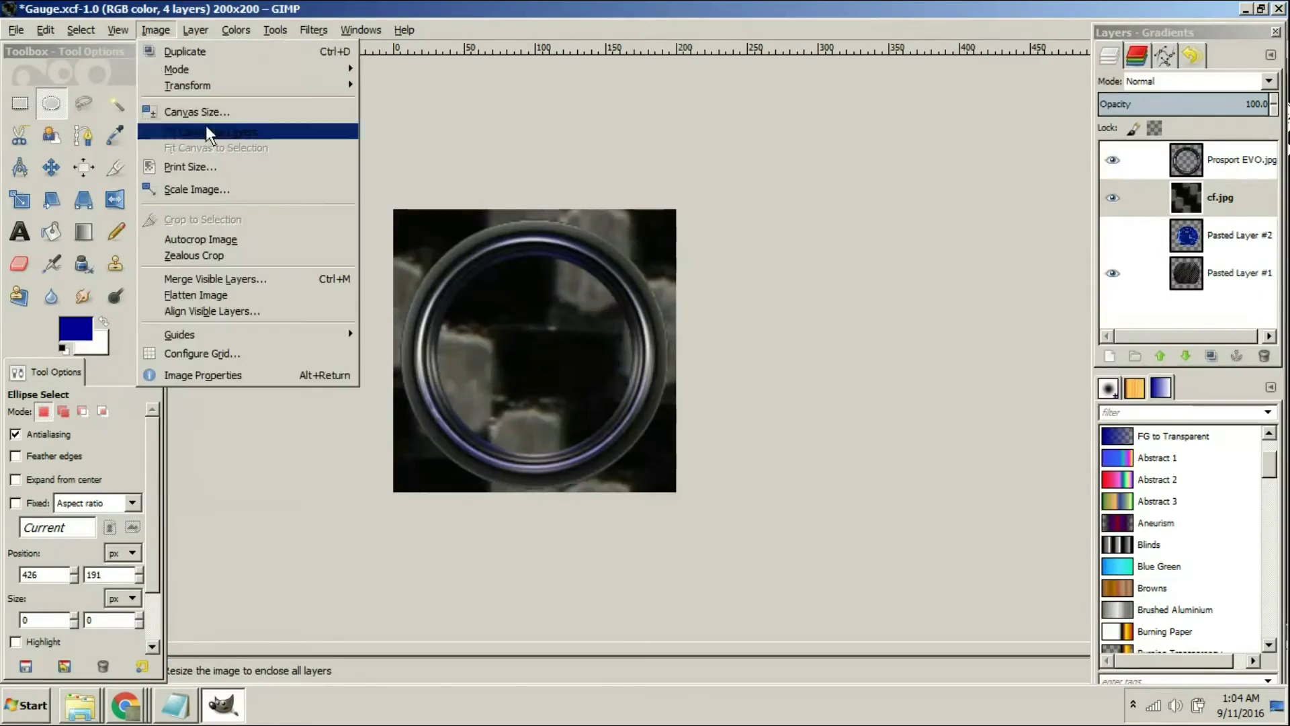
left_click(208, 132)
Scale the oversized cf.jpg layer down proportionally and position the reduced carbon fiber over the middle of its former area.
scroll(207, 132, "down", 6)
left_click(20, 200)
left_click(550, 269)
left_click_drag(382, 176, 690, 381)
left_click_drag(794, 450, 557, 304)
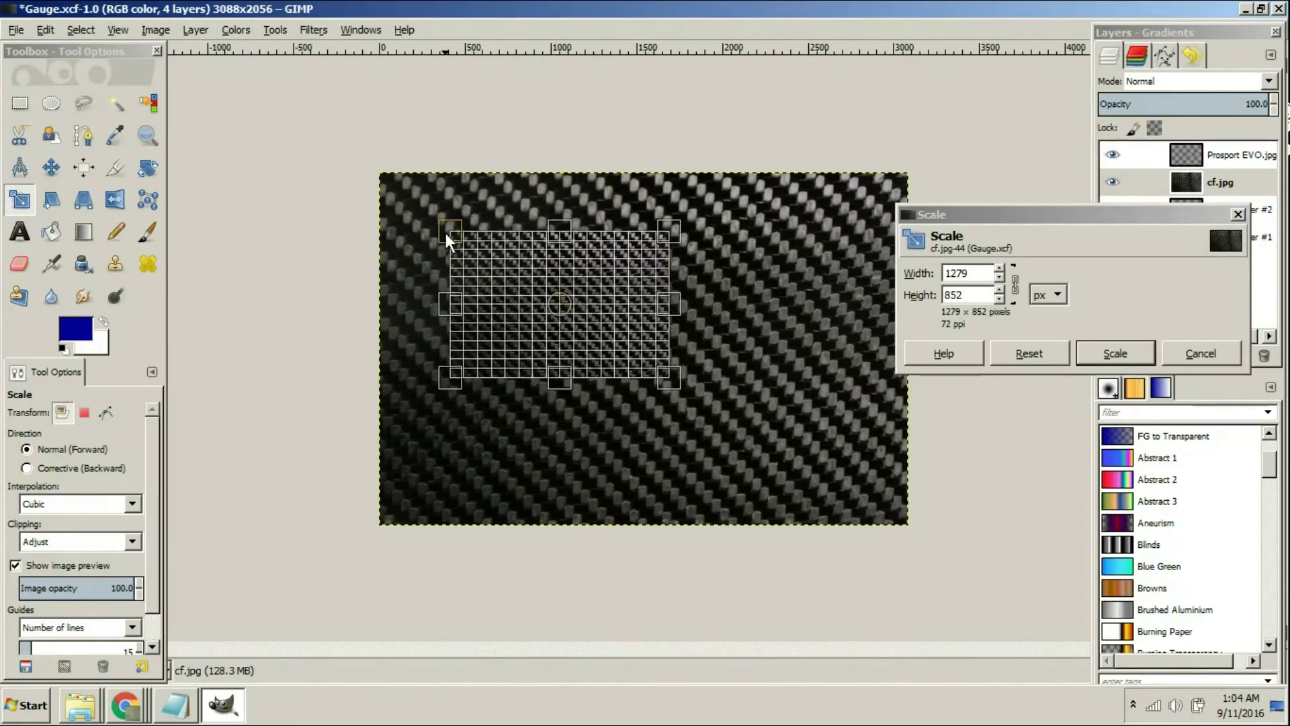
left_click_drag(448, 234, 577, 318)
left_click_drag(622, 347, 621, 342)
left_click(1112, 355)
scroll(649, 363, "up", 5)
left_click(155, 31)
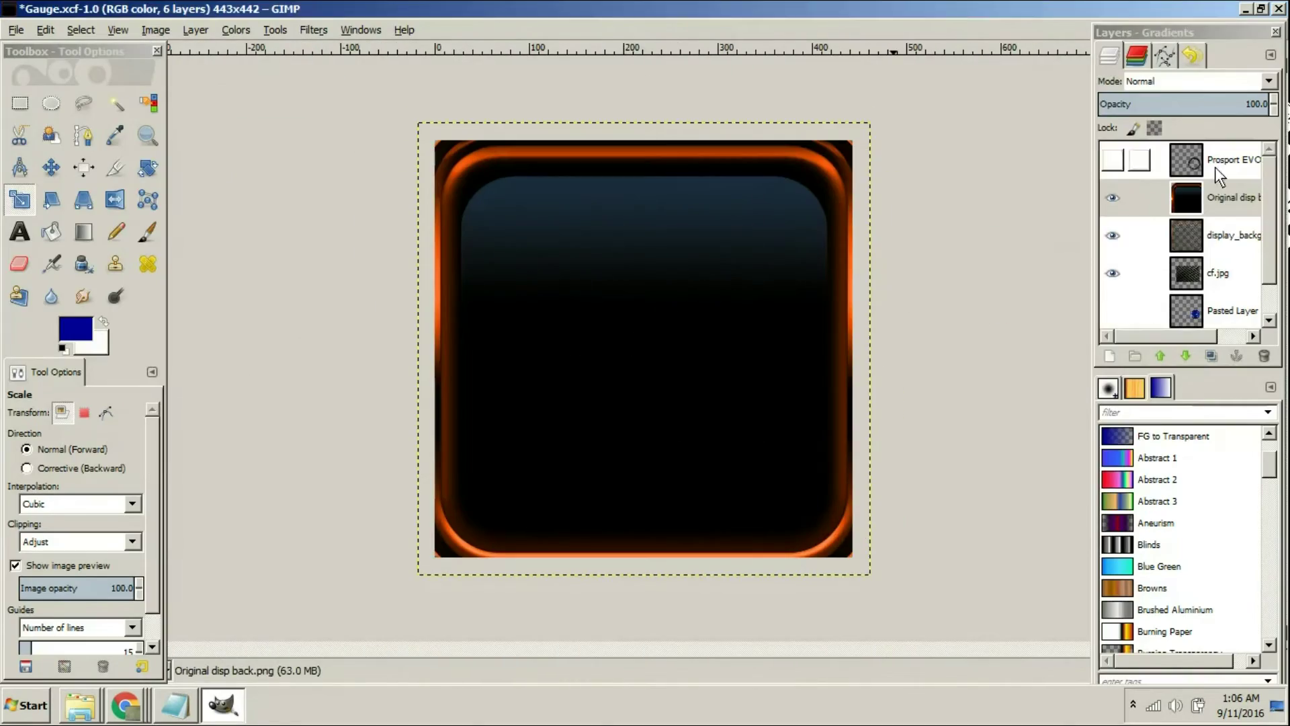
Enlarge the cf.jpg layer to about 630 px wide and position it so the carbon fiber fills the Original disp back frame.
left_click(699, 269)
left_click_drag(735, 306, 660, 301)
left_click_drag(747, 385, 815, 433)
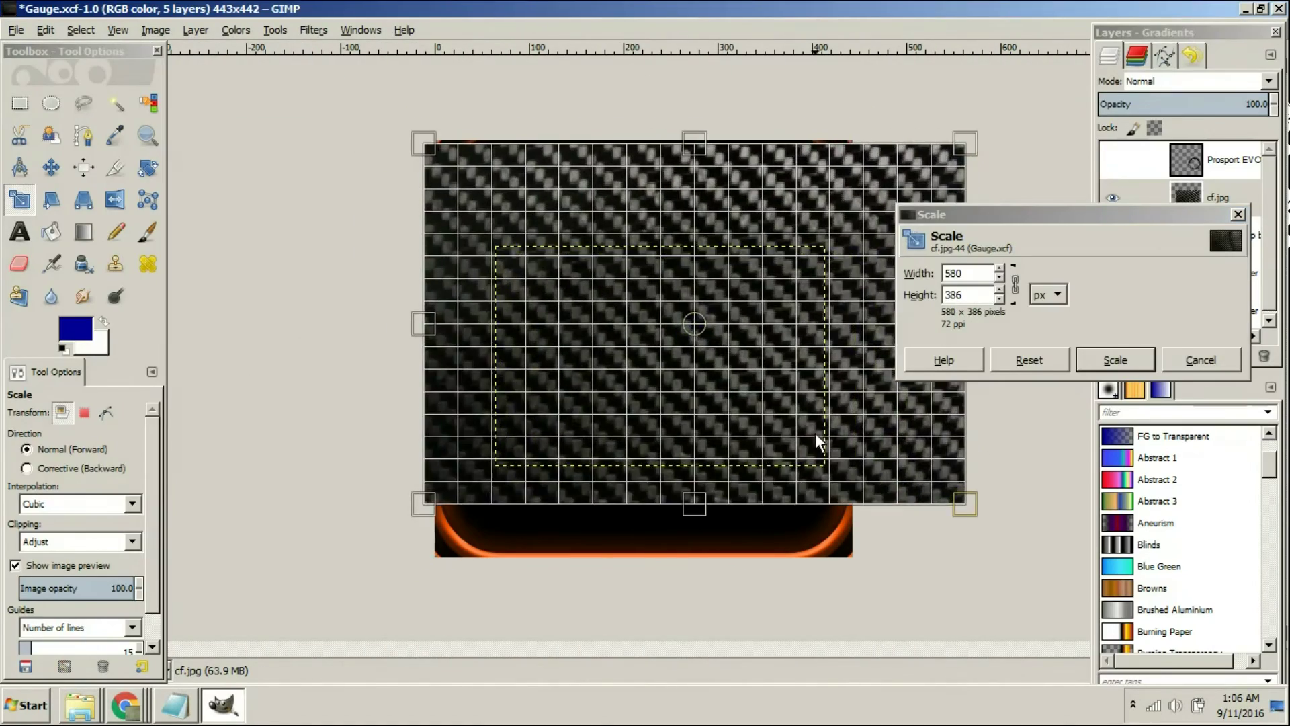
left_click_drag(695, 324, 662, 335)
left_click_drag(704, 488, 762, 526)
left_click_drag(691, 354, 657, 350)
left_click_drag(833, 307, 819, 318)
key("Return")
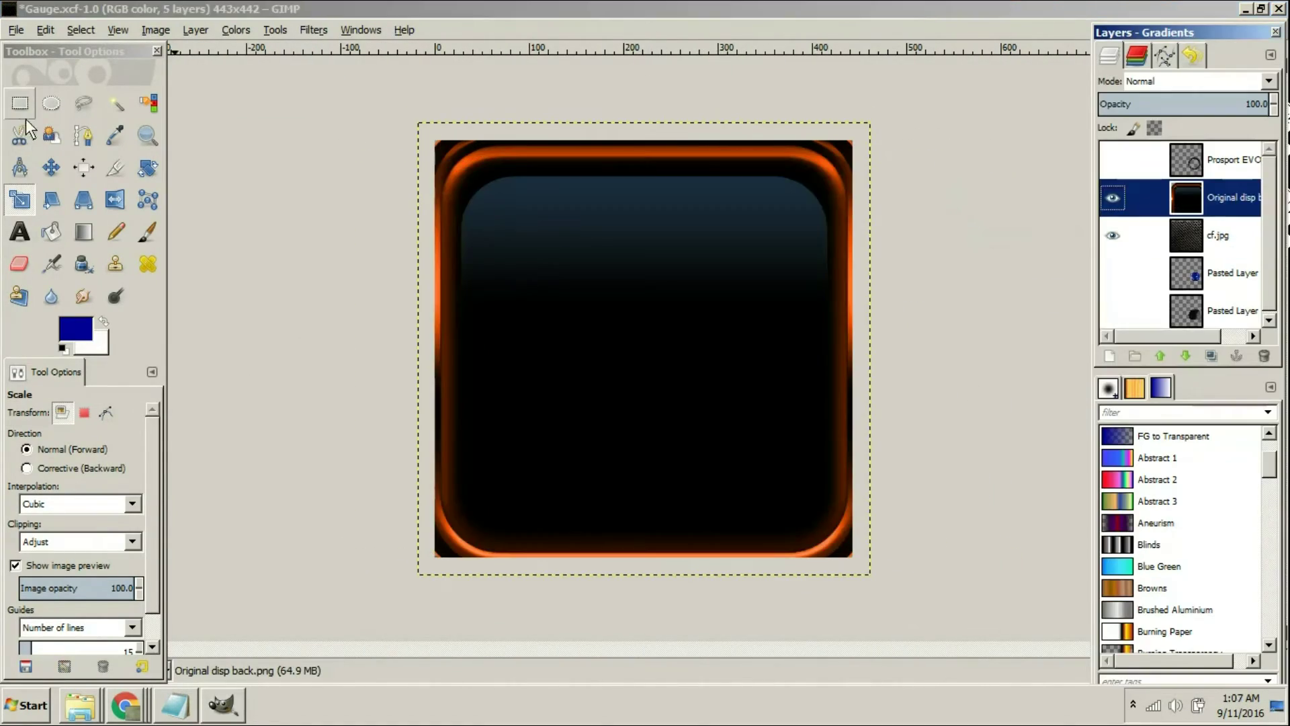
Fuzzy-select at threshold 17.5 and delete the black interior and bluish highlight of the Original disp back layer, and hide cf.jpg.
left_click(115, 103)
left_click_drag(29, 530, 31, 529)
left_click(644, 310)
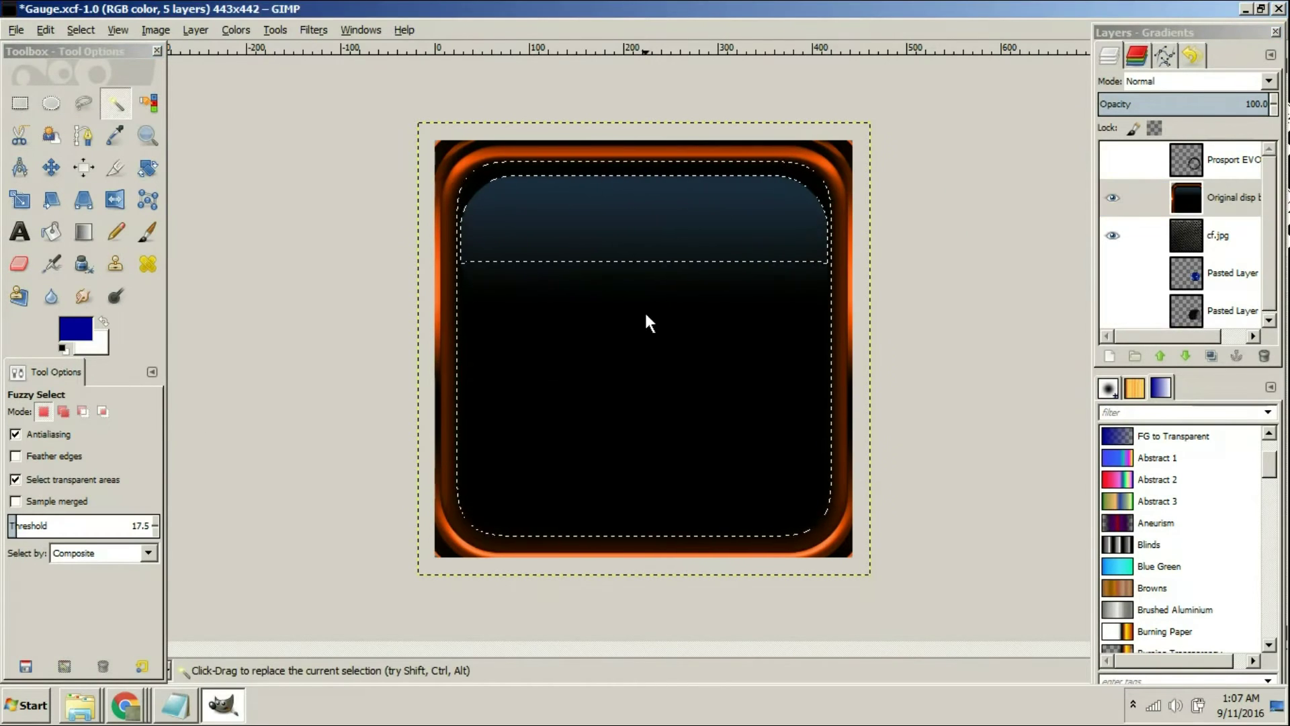
key("Delete")
left_click(644, 218)
key("Delete")
left_click(1112, 235)
Clear the remaining traces inside the Original disp back frame with rectangular selections.
left_click(20, 103)
left_click_drag(460, 207, 831, 318)
key("Delete")
left_click_drag(756, 357, 455, 208)
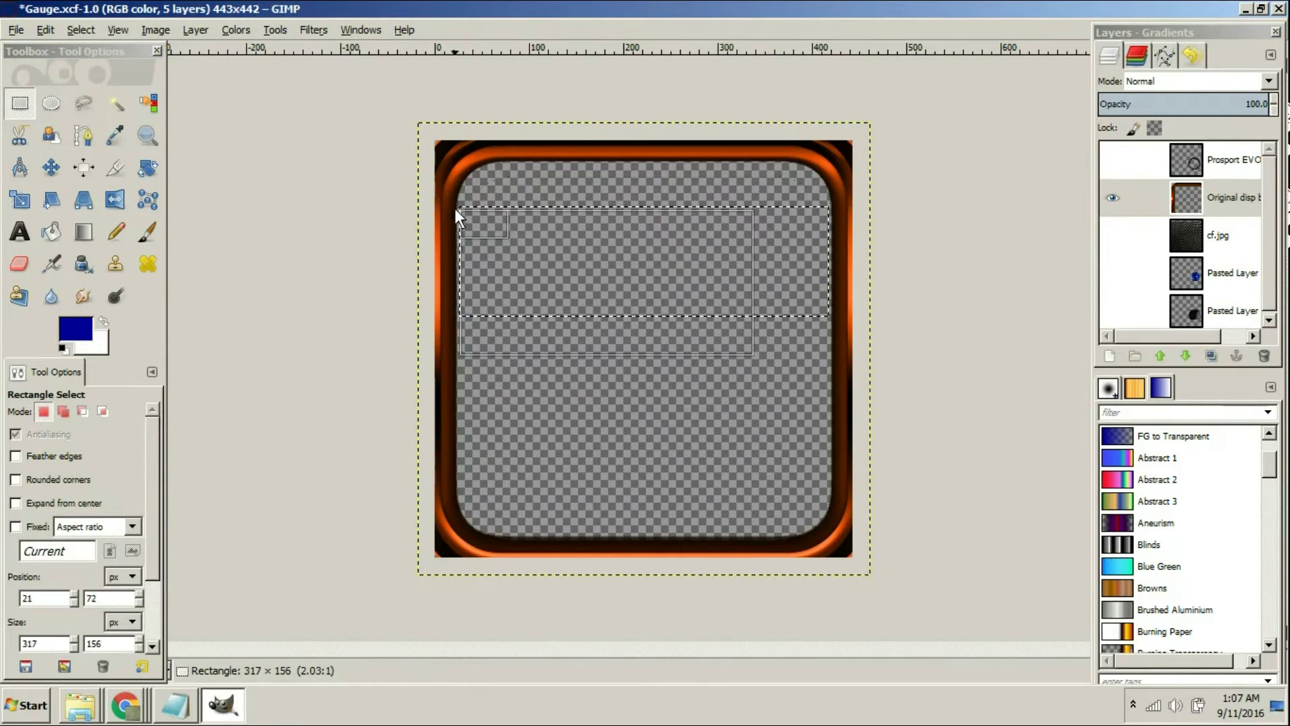
key("Delete")
mouse_move(809, 513)
left_mouse_down()
mouse_move(604, 372)
mouse_move(464, 336)
left_mouse_up()
key("Delete")
Try fitting an elliptical selection of about 146 by 129 px to the frame's upper-left rounded corner.
left_click(51, 102)
left_click_drag(412, 117, 555, 251)
left_click_drag(486, 178, 504, 188)
scroll(456, 154, "up", 2)
left_click_drag(379, 112, 379, 115)
left_click_drag(369, 352, 368, 334)
left_click_drag(343, 269, 352, 264)
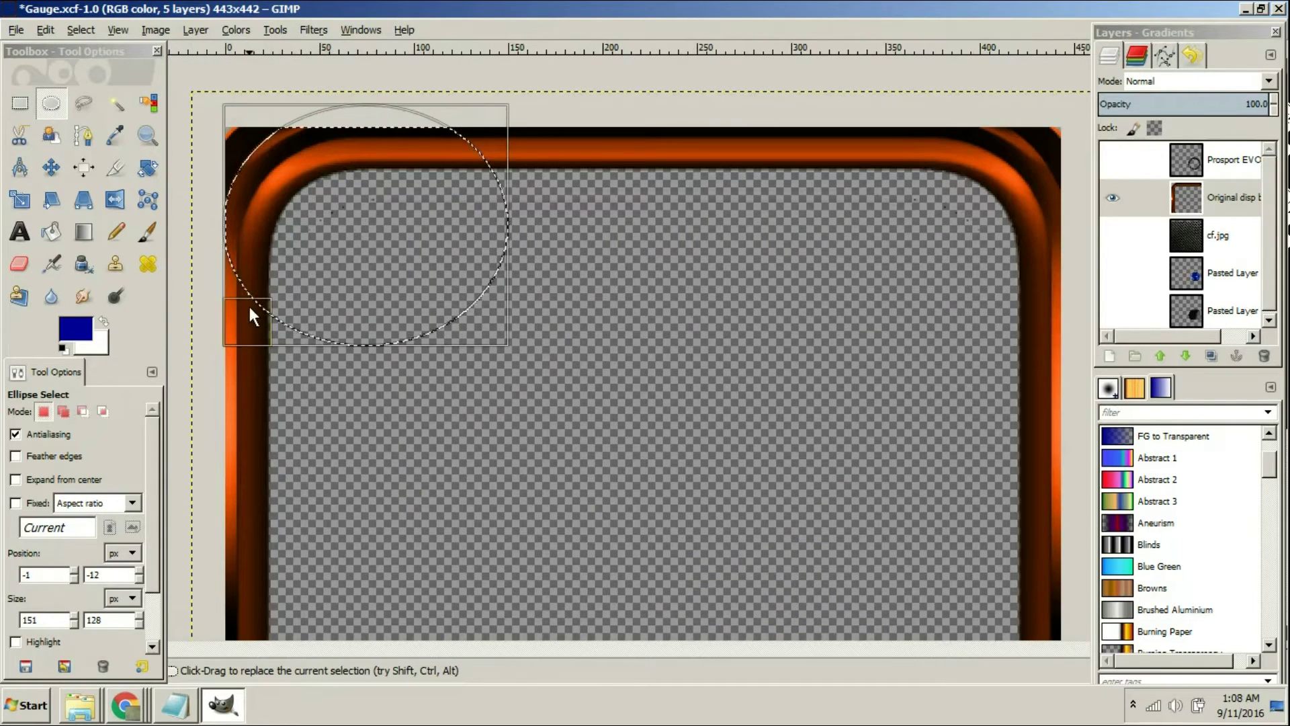
left_click_drag(248, 304, 259, 304)
left_click_drag(305, 242, 348, 220)
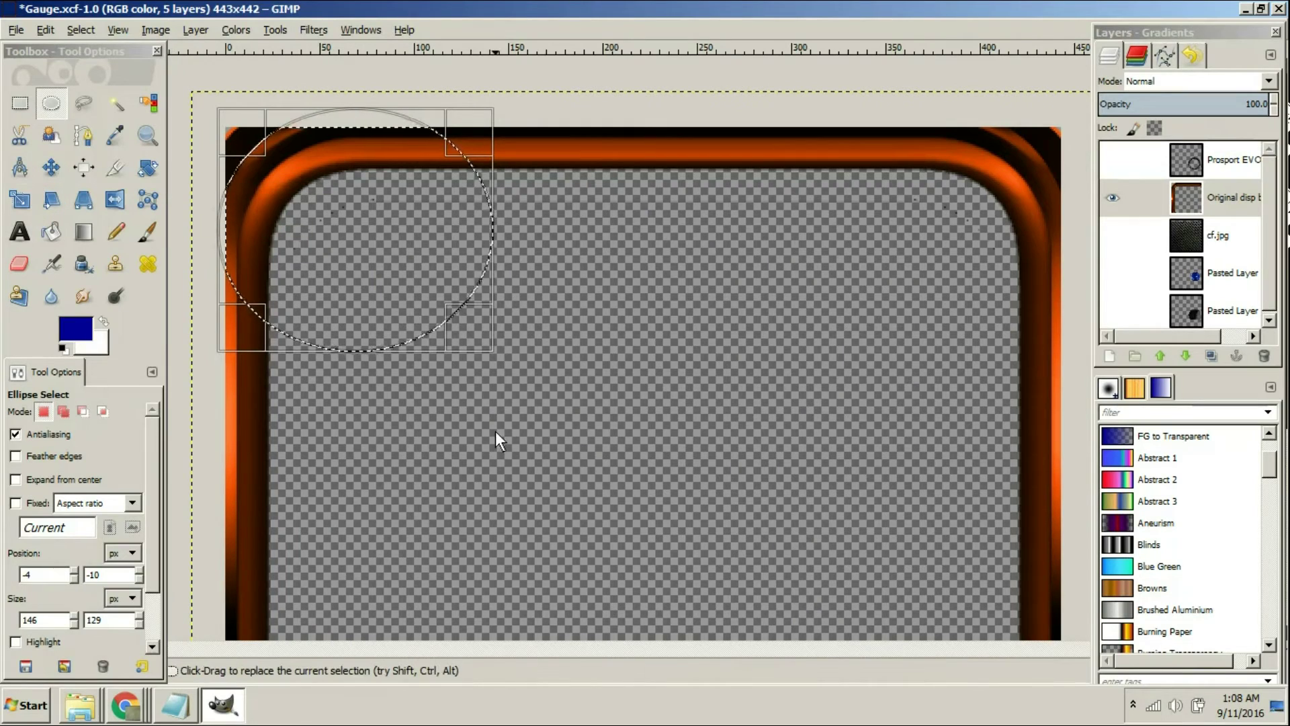
Fit the canvas to all layers and clear the elliptical selection.
left_click(155, 30)
left_click(231, 148)
left_click(654, 408)
scroll(502, 326, "down", 2)
scroll(502, 325, "right", 1)
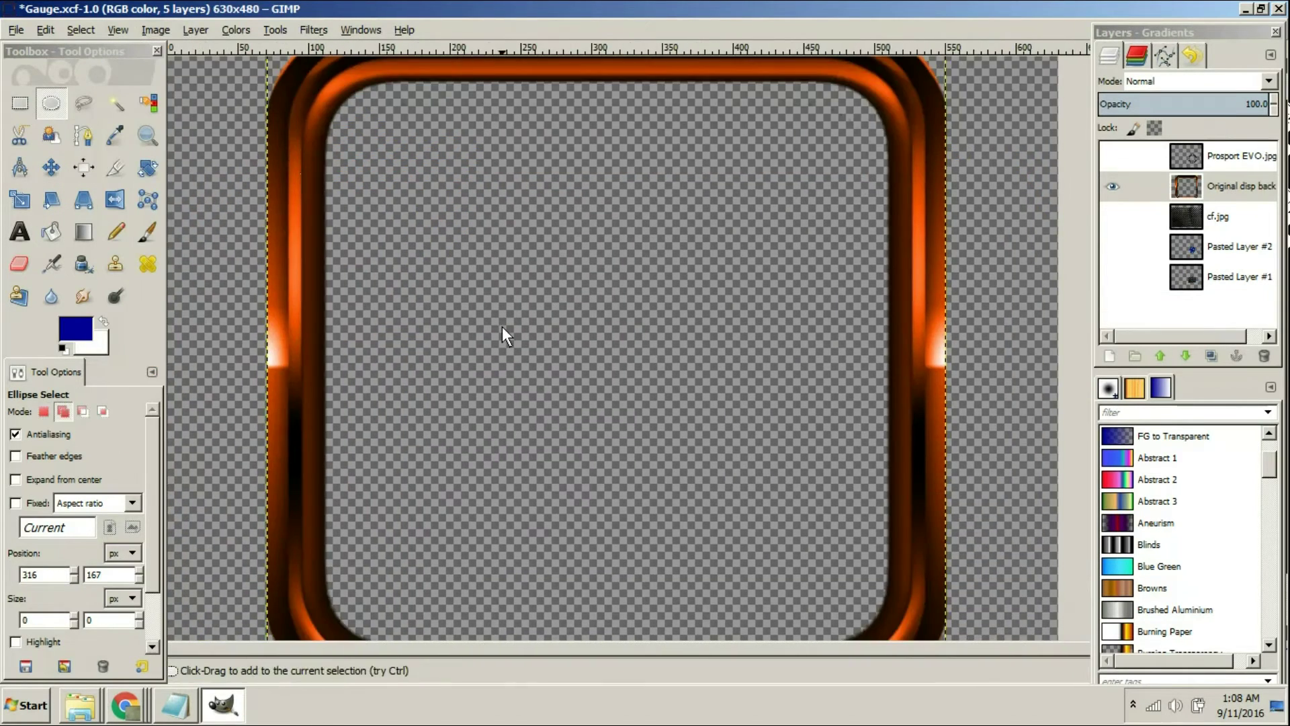
Try applying a threshold to the Original disp back frame layer.
scroll(502, 325, "down", 2)
scroll(594, 360, "up", 1)
left_click(236, 30)
left_click(271, 143)
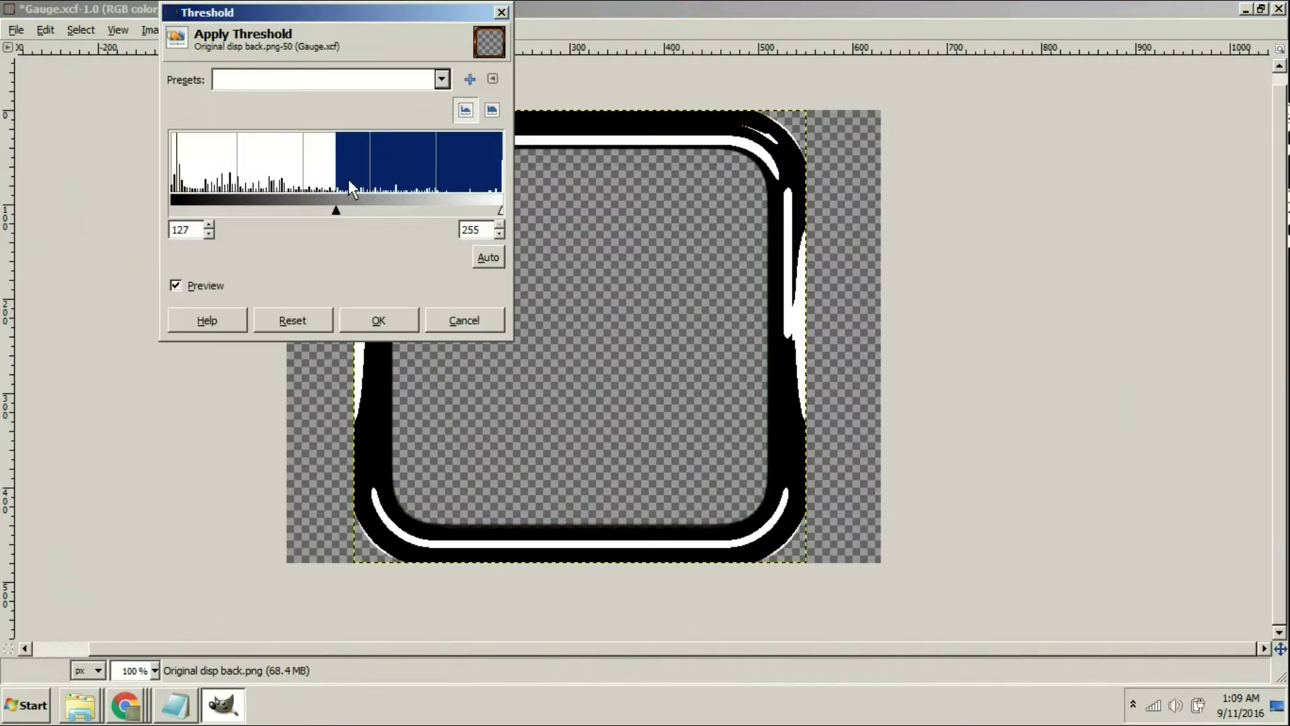
left_click_drag(336, 207, 296, 214)
key("Escape")
Try flattening the image, and undo it.
left_click(168, 28)
left_click(257, 296)
key("ctrl+z")
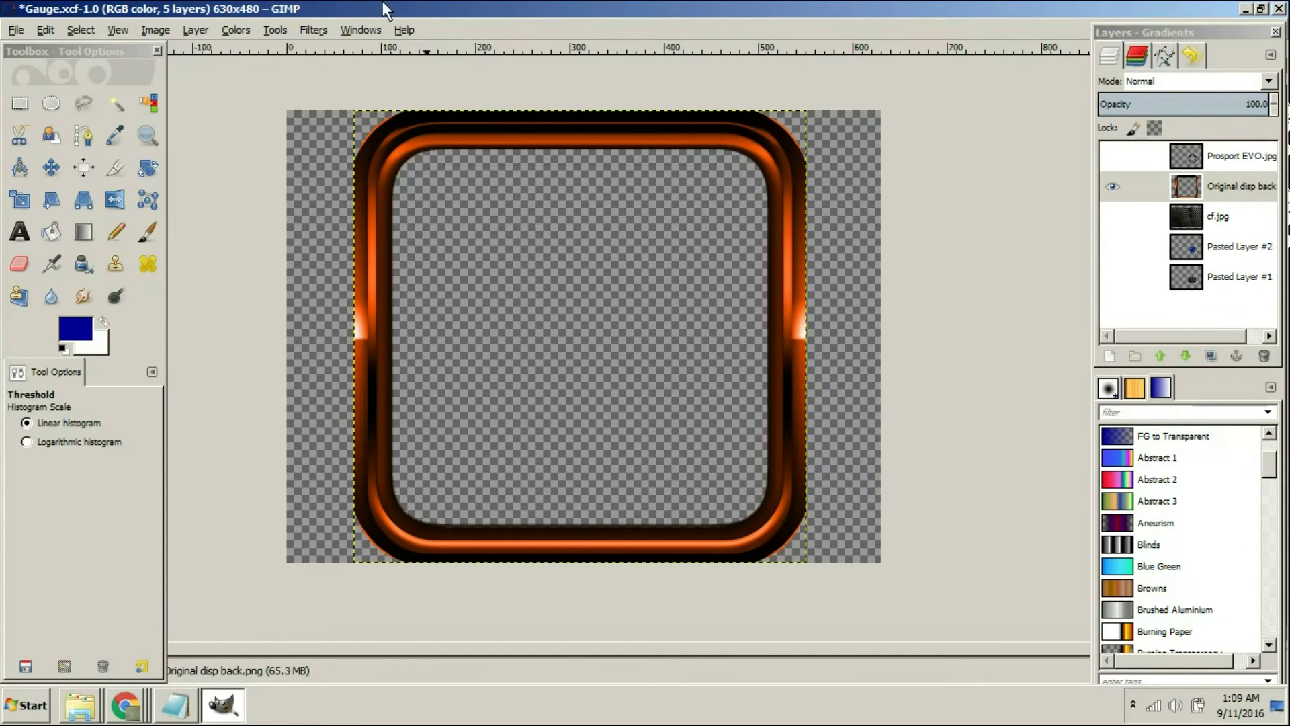
Try outlining the upper part of the frame's interior with a free selection, and discard it.
key("f")
left_click(436, 156)
key("Escape")
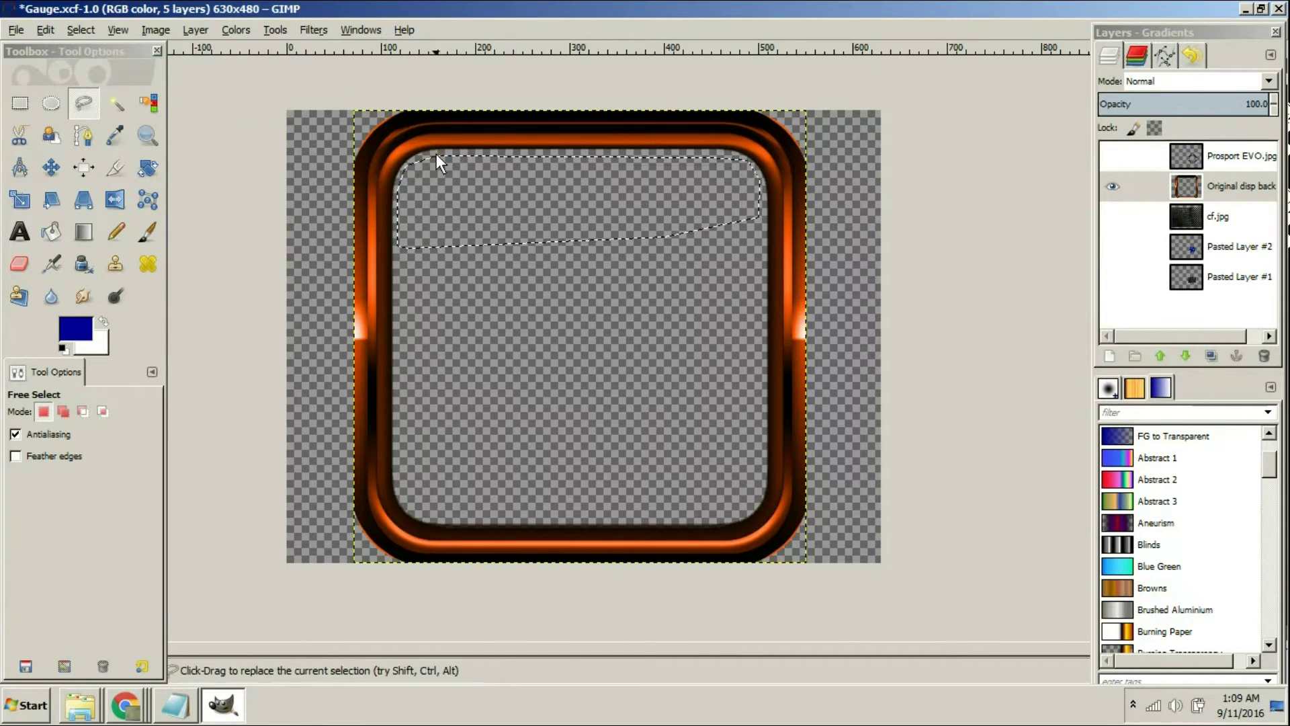
key("r")
right_click(1243, 182)
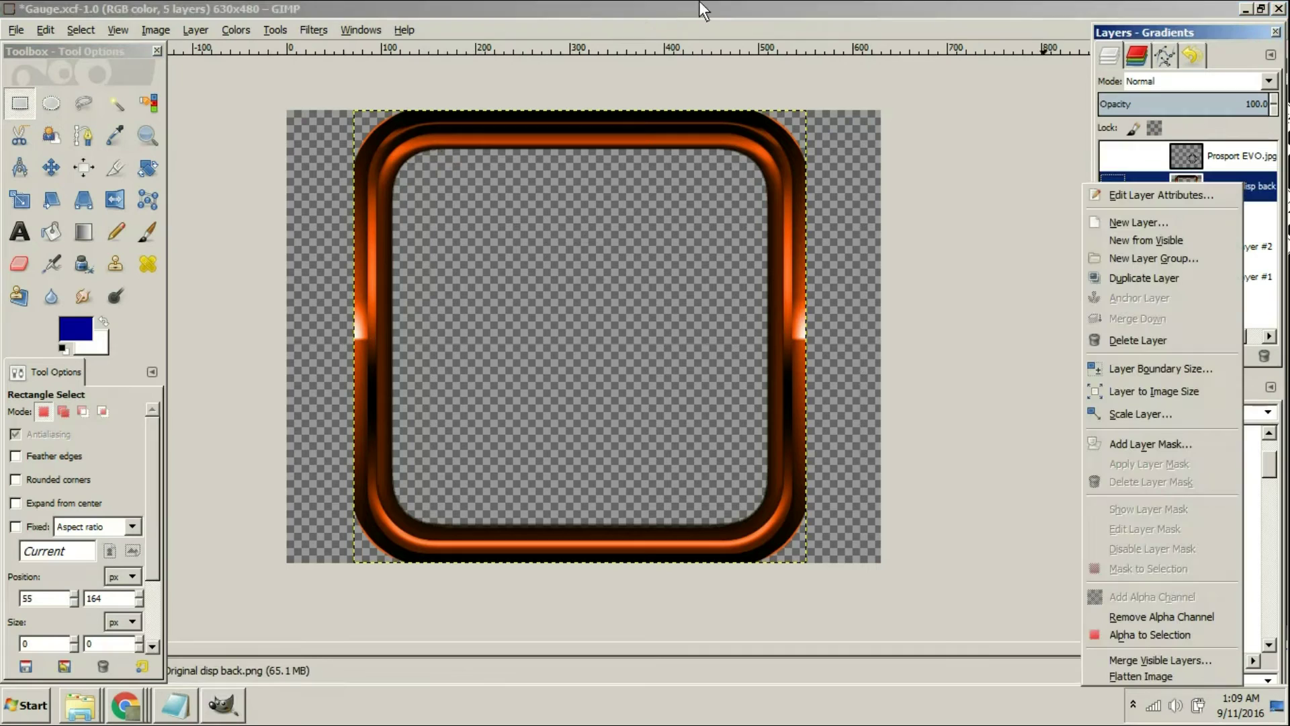
key("Escape")
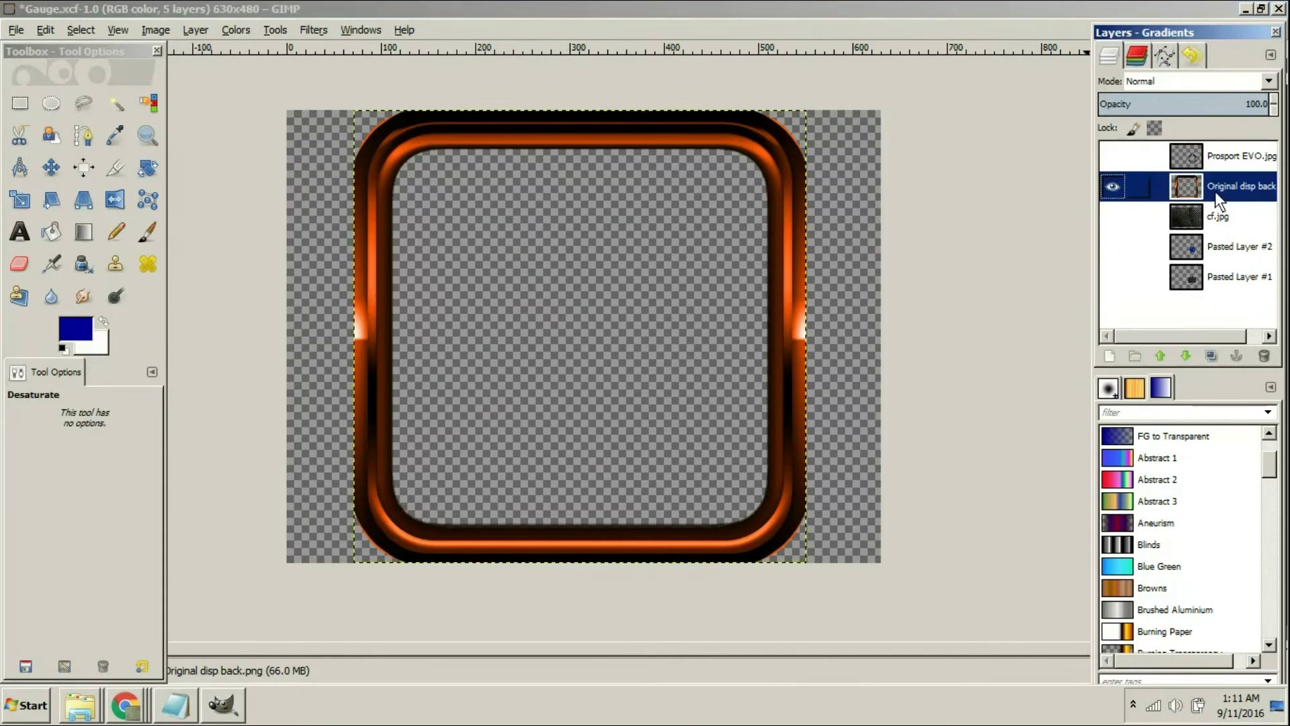
Desaturate the orange Original disp back frame layer.
left_click(247, 30)
left_click(273, 233)
left_click(178, 244)
left_click(394, 327)
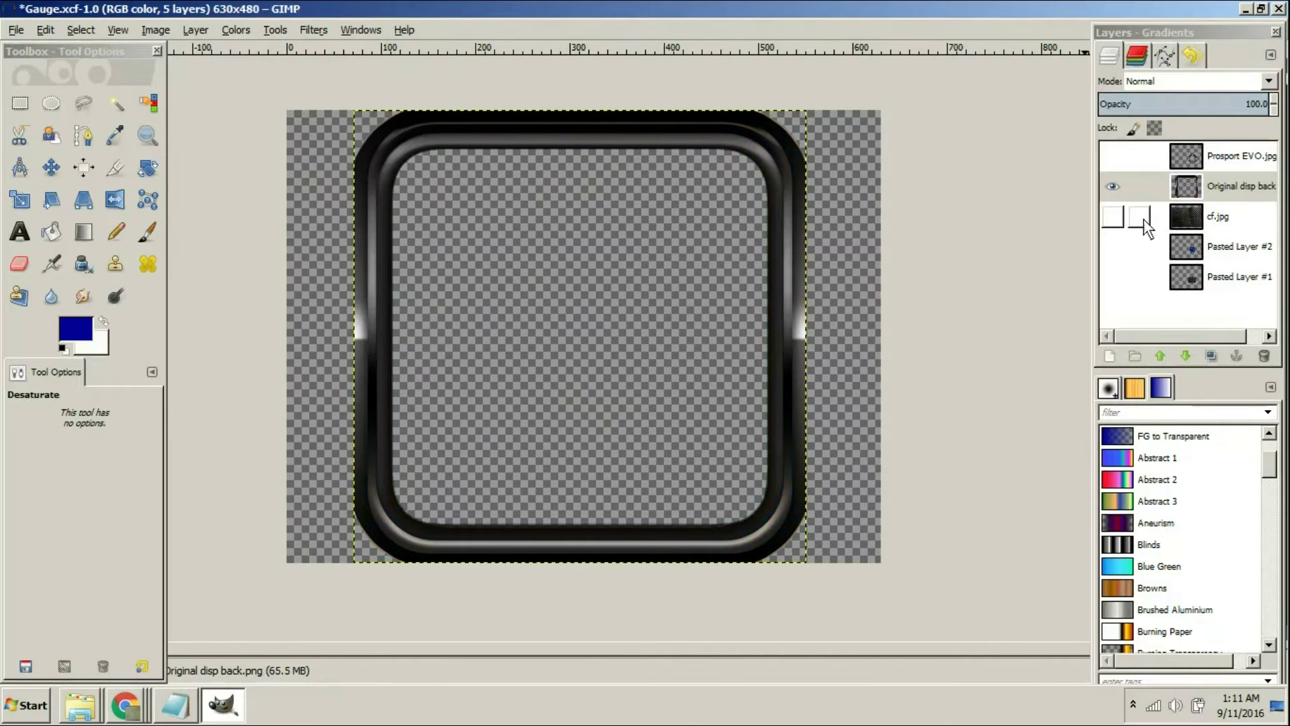
Show the cf.jpg layer and outline its carbon fiber with a closed free selection running along the bezel of the frame.
left_click(1113, 217)
left_click(83, 103)
left_click(1218, 217)
left_click(412, 130)
left_click(374, 185)
left_click(371, 461)
left_click(396, 531)
left_click(440, 543)
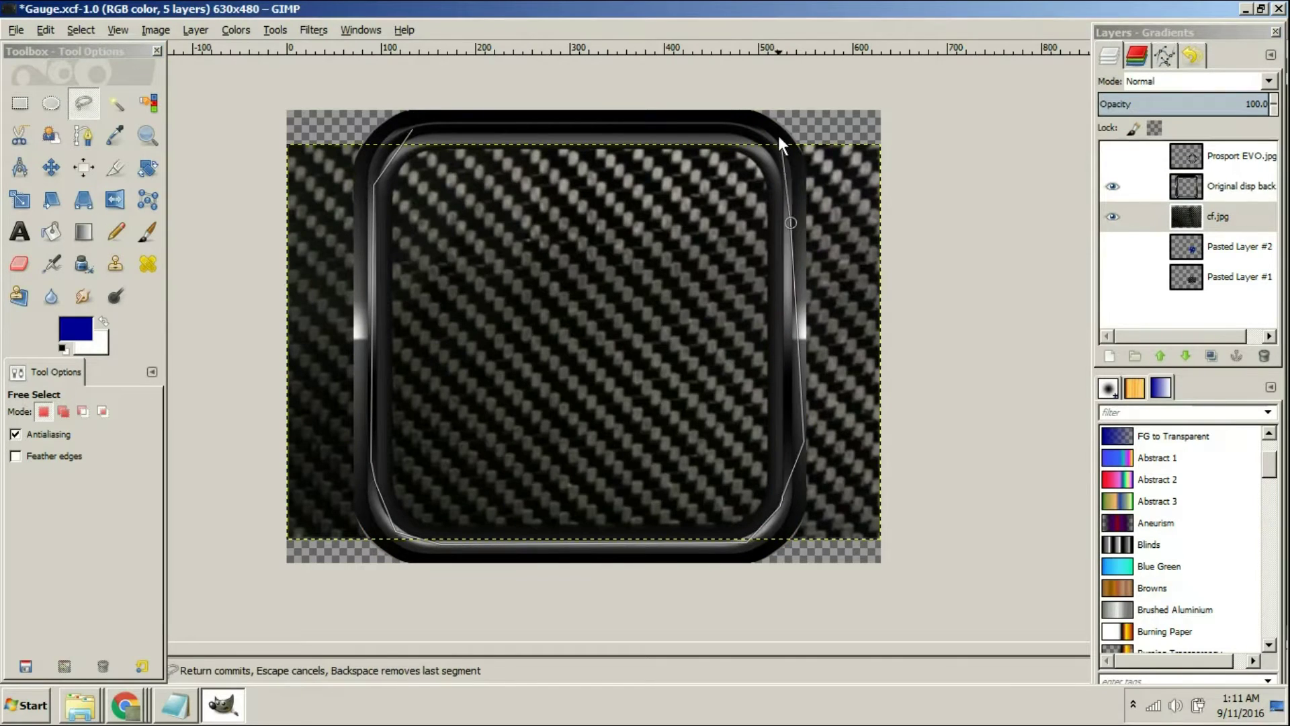
left_click(411, 131)
left_click(494, 288)
Move the selected carbon fiber to a new layer directly beneath Original disp back, and delete the leftover cf.jpg layer.
key("ctrl+x")
key("ctrl+v")
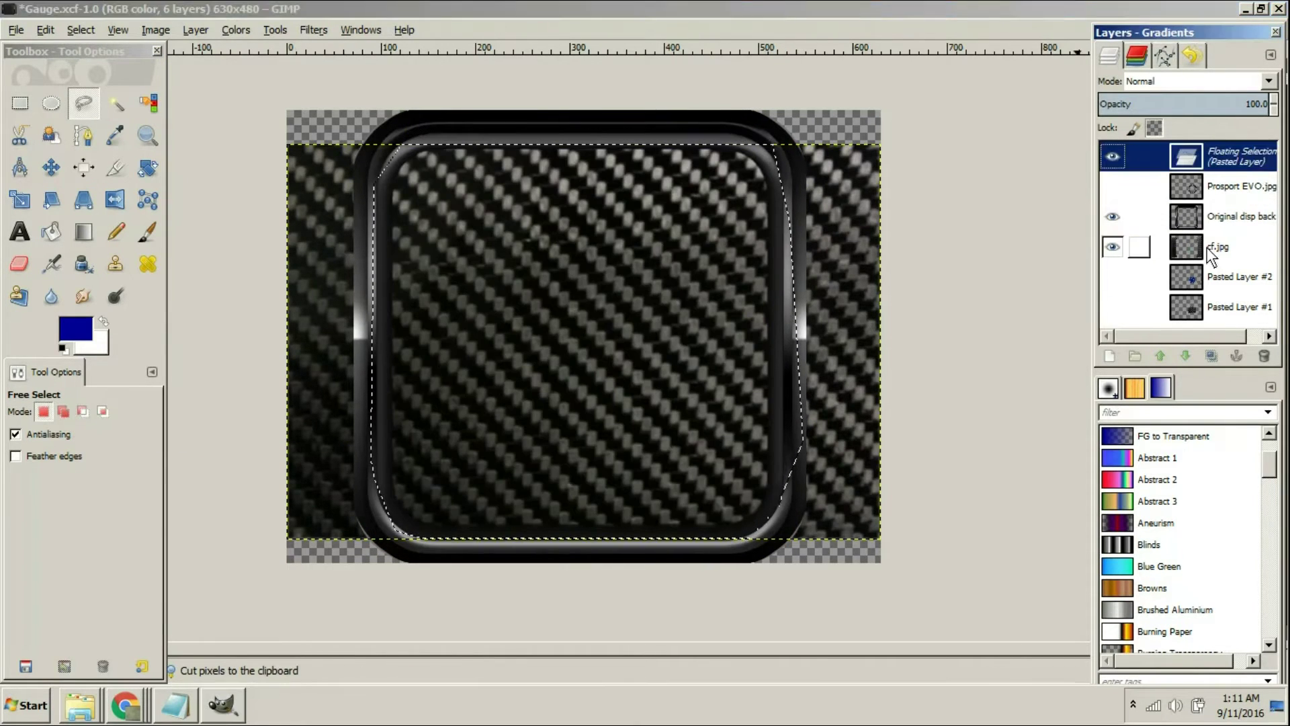
right_click(1216, 146)
left_click(1173, 177)
right_click(1193, 249)
left_click(1135, 162)
left_click_drag(1231, 153, 1228, 229)
left_click(894, 336)
left_click(1233, 247)
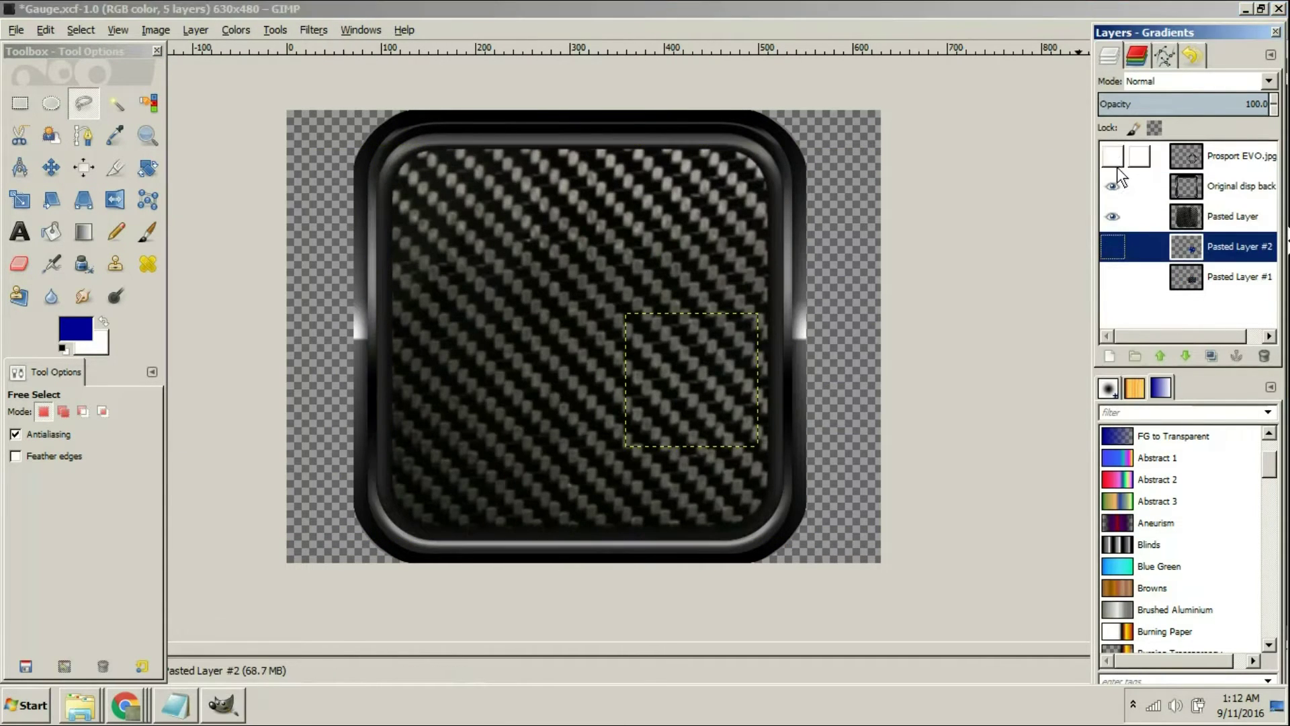
Move the Prosport EVO layer below Pasted Layer and fit the canvas to the layers.
left_click_drag(1231, 154, 1231, 229)
left_click(156, 30)
left_click(209, 132)
left_click(1232, 198)
left_click(1231, 161)
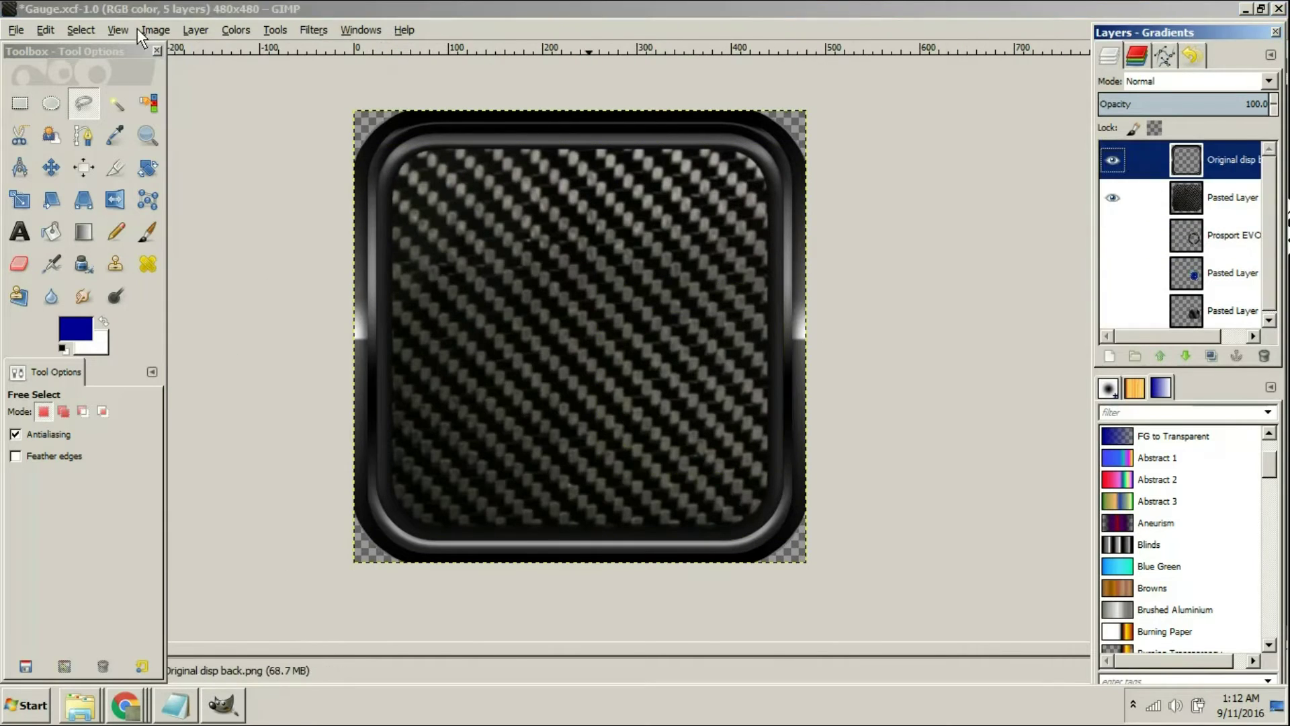
Export the image over display_background.png in the theme folder and save the Gauge.xcf project.
key("ctrl+shift+e")
left_click(437, 297)
left_click_drag(409, 79, 298, 79)
left_click(798, 472)
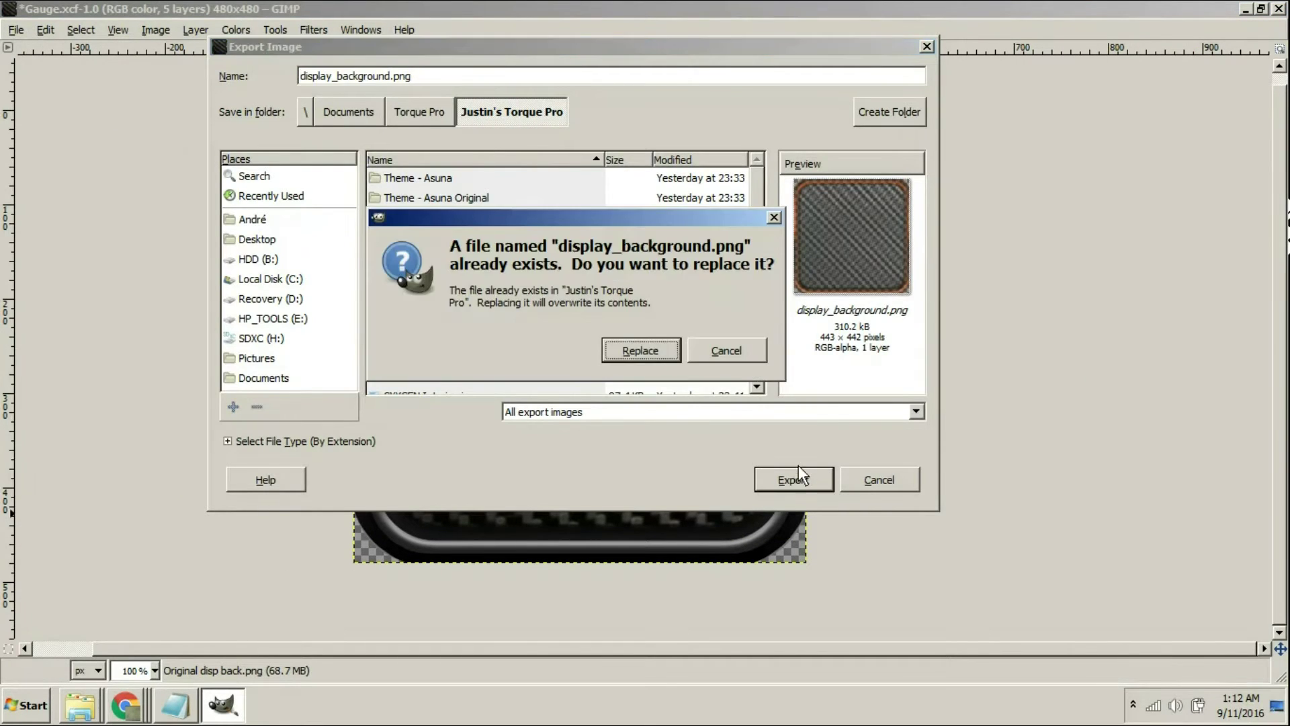
left_click(640, 349)
left_click(662, 524)
key("ctrl+s")
key("Tab")
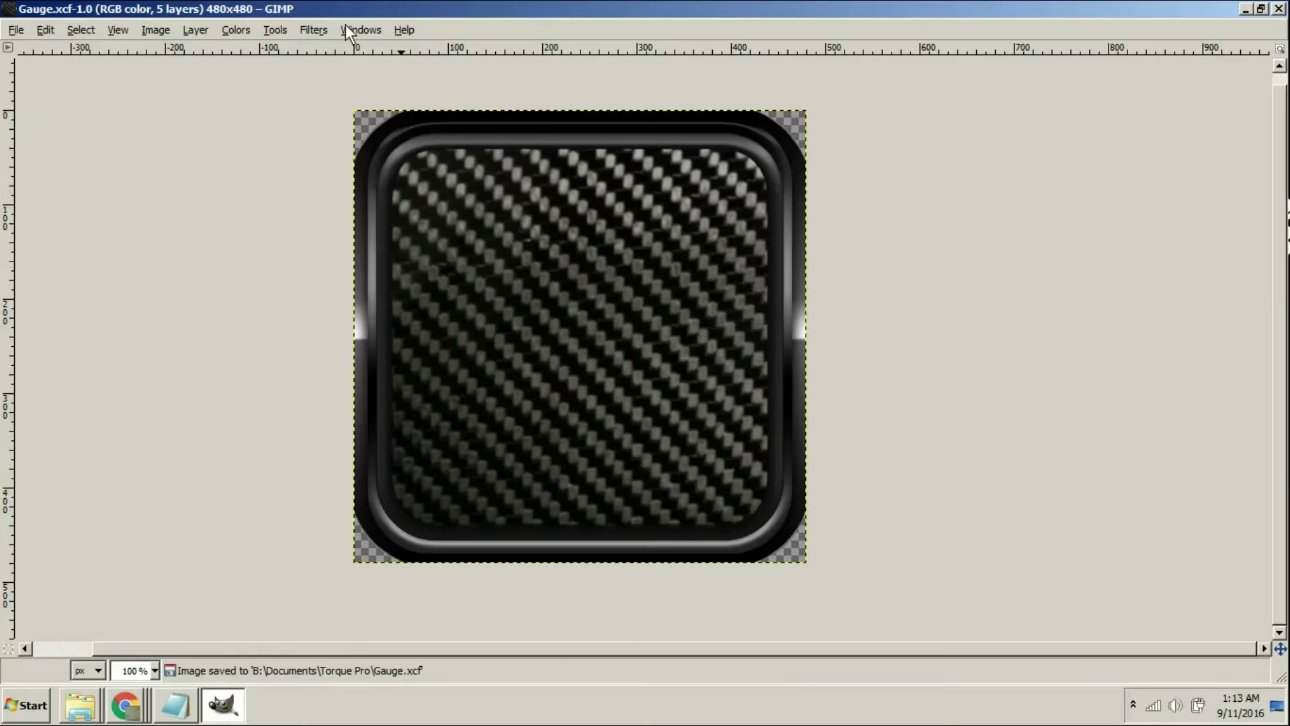
Show all layers and stack Prosport EVO, Pasted Layer #2 and Pasted Layer #1 above the square display background layers.
key("Tab")
left_click(1112, 163, "shift")
left_click(1112, 164, "shift")
left_click_drag(1220, 308, 1210, 145)
left_click_drag(1213, 272, 1208, 145)
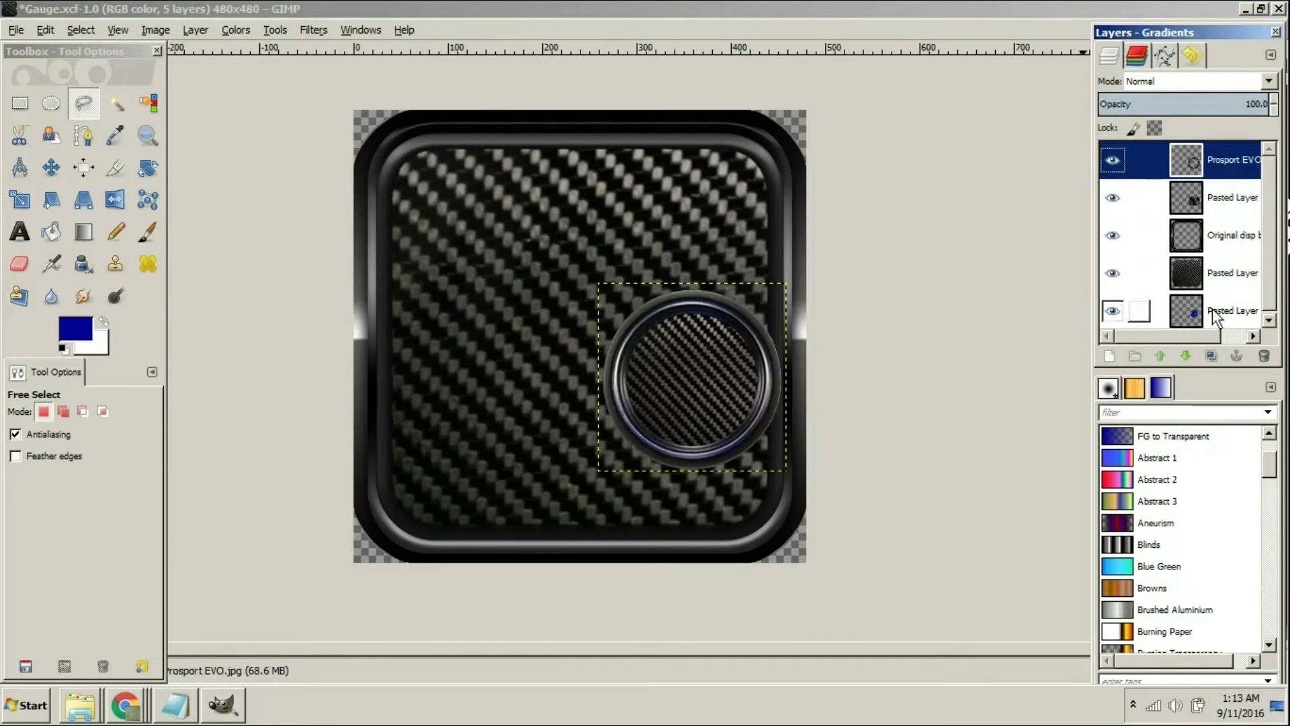
left_click_drag(1213, 309, 1208, 201)
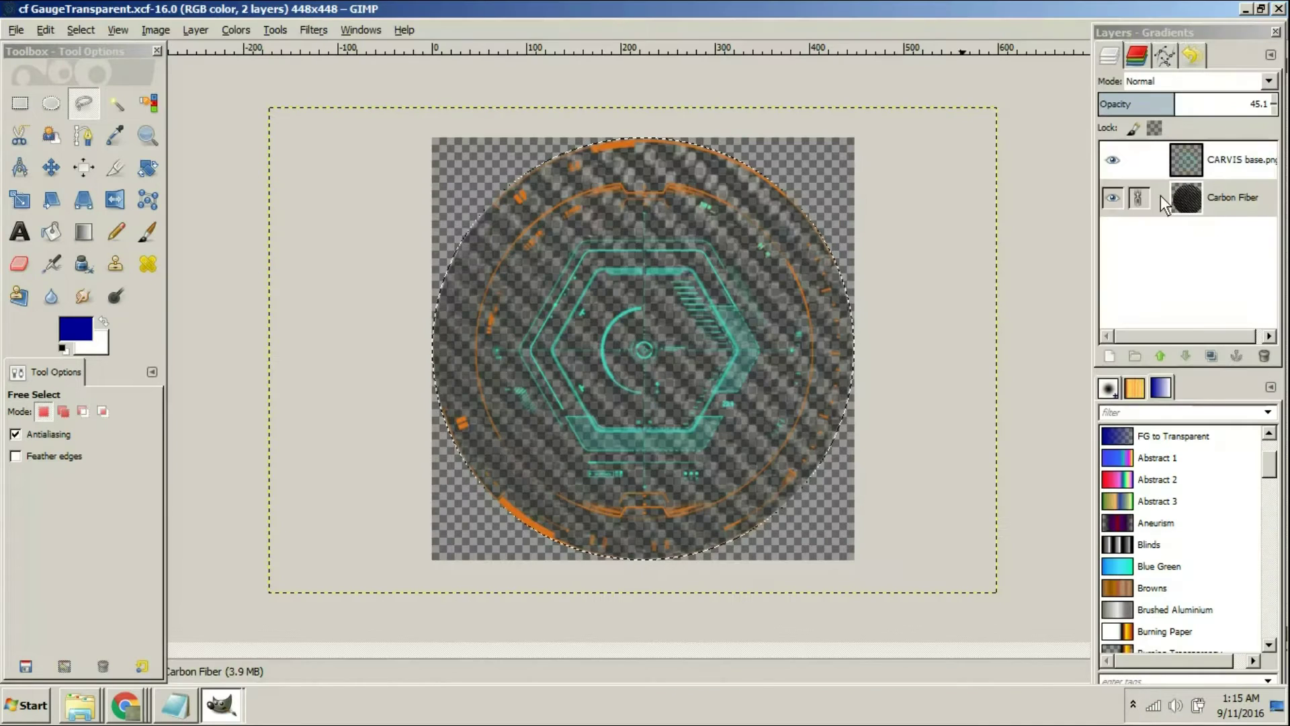
Examine the CARVIS base layer of cf GaugeTransparent with the Carbon Fiber layer hidden, and show that layer again.
left_click(1156, 161)
left_click(1113, 197)
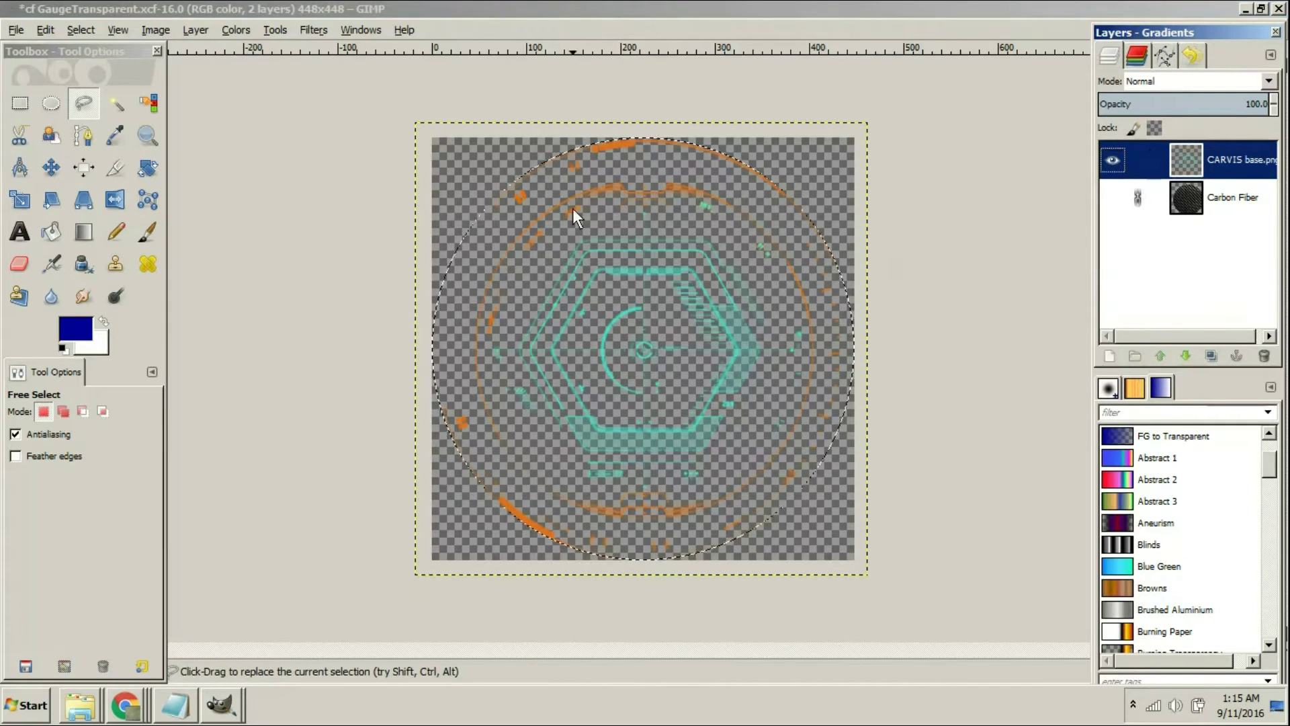
left_click(1113, 196)
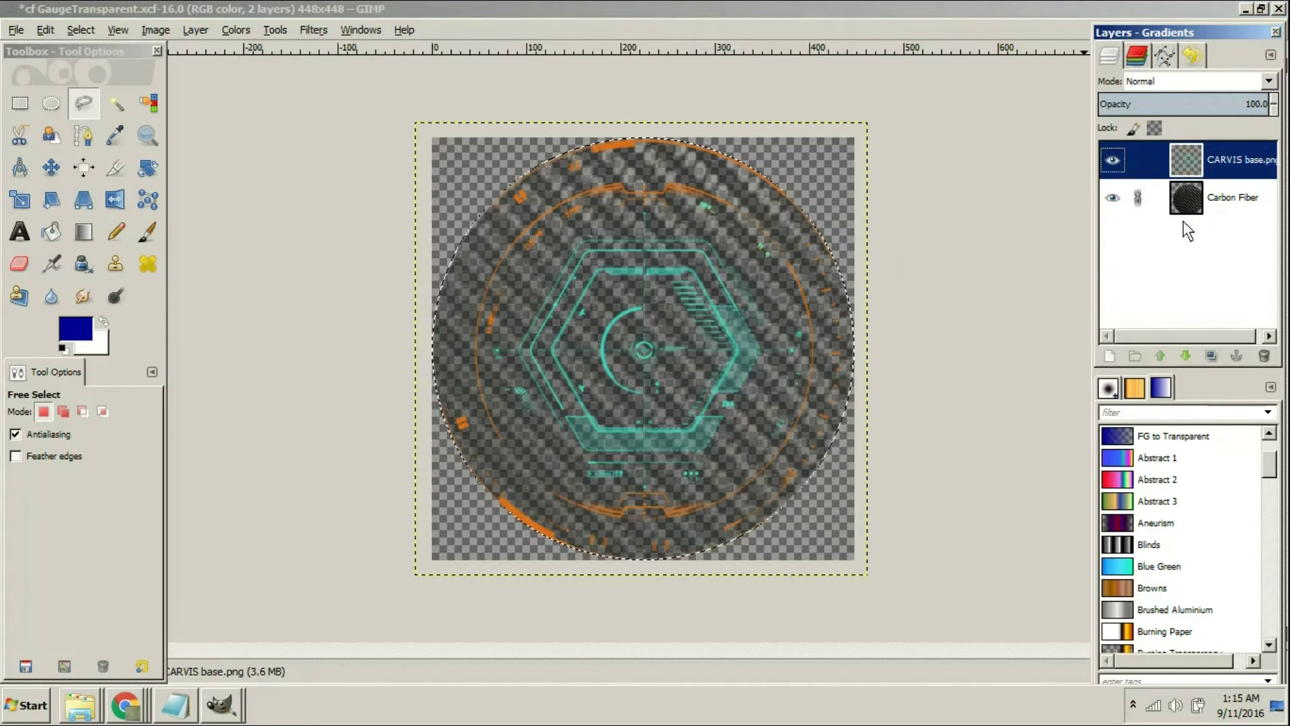
Set the Carbon Fiber layer's opacity to 45.1.
left_click(1209, 197)
mouse_move(1181, 103)
left_mouse_down()
mouse_move(1285, 109)
mouse_move(1178, 108)
left_mouse_up()
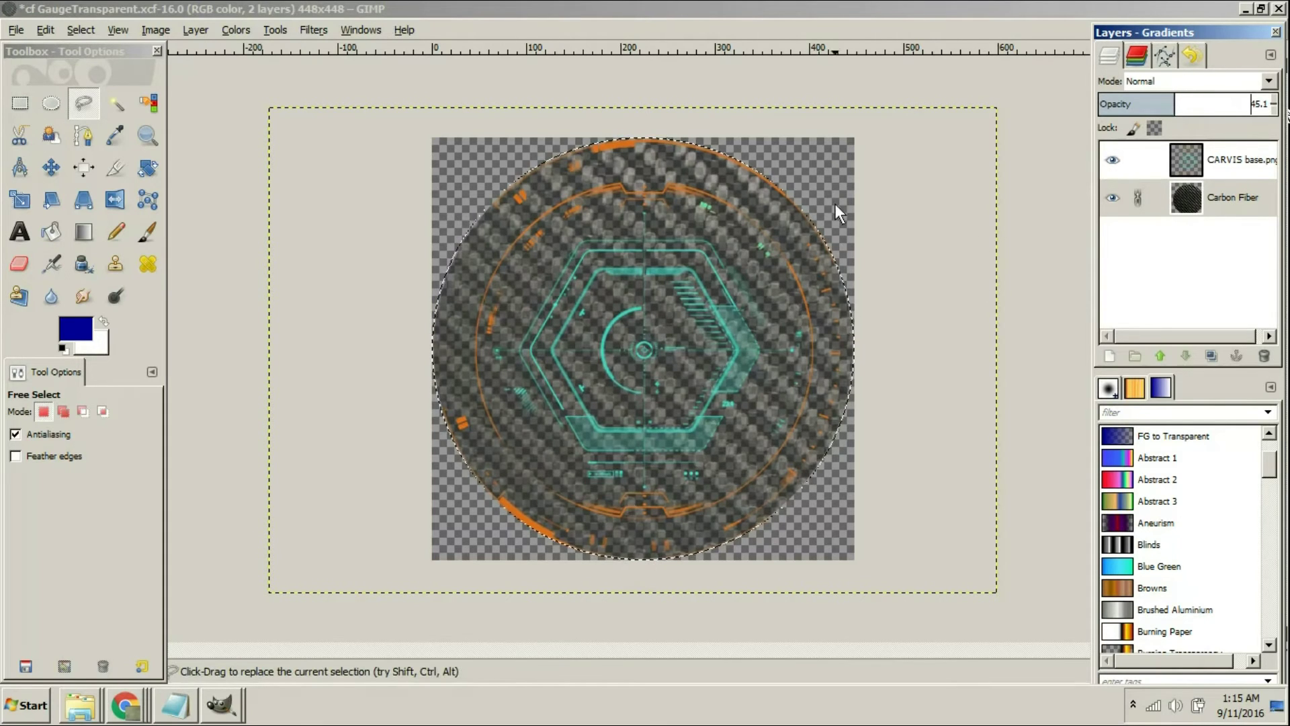
left_click(1197, 199)
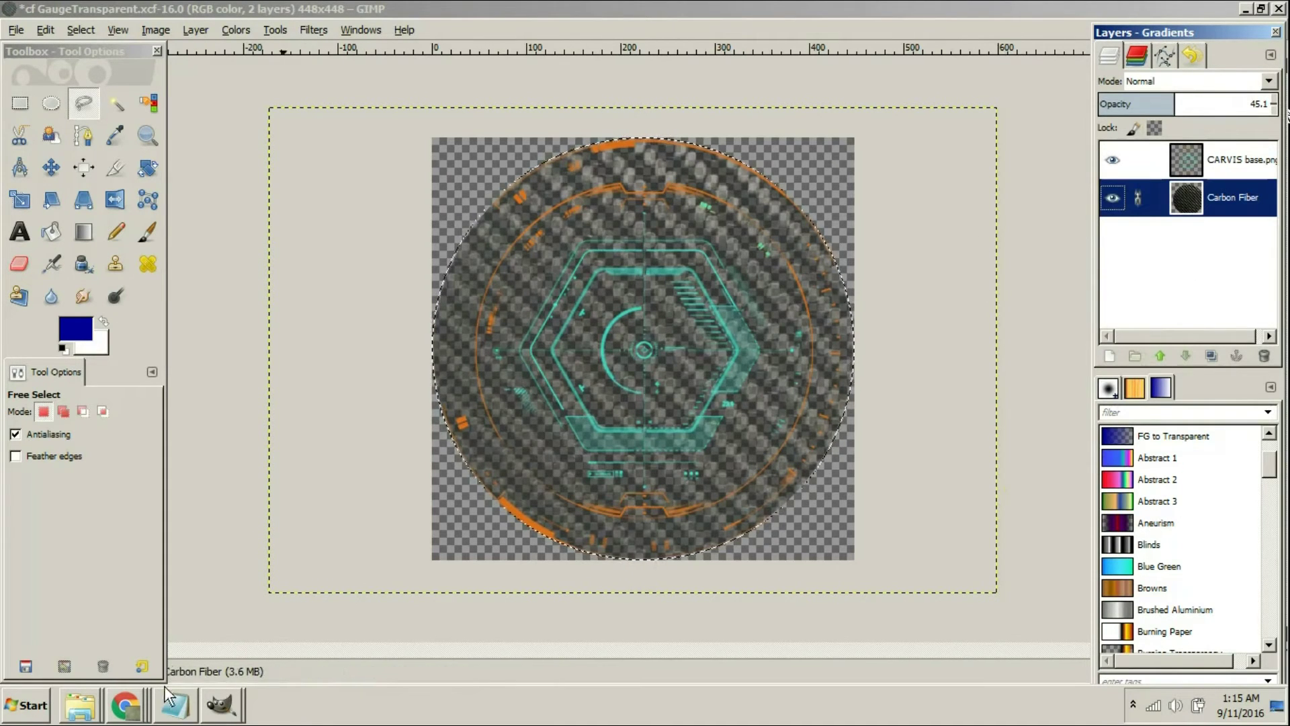
Export the image as cf GaugeTransparent.png in the Torque Pro folder with gamma saved, and close the image.
key("ctrl+shift+e")
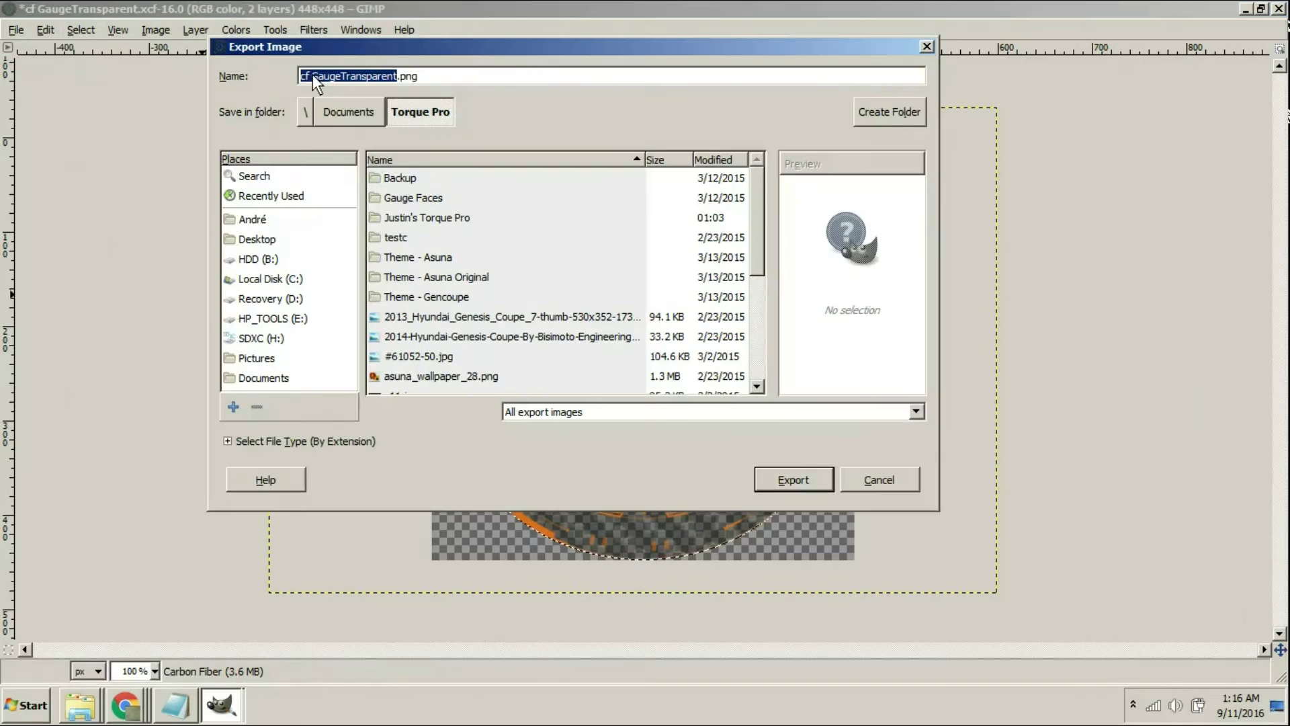
left_click(793, 479)
left_click(554, 296)
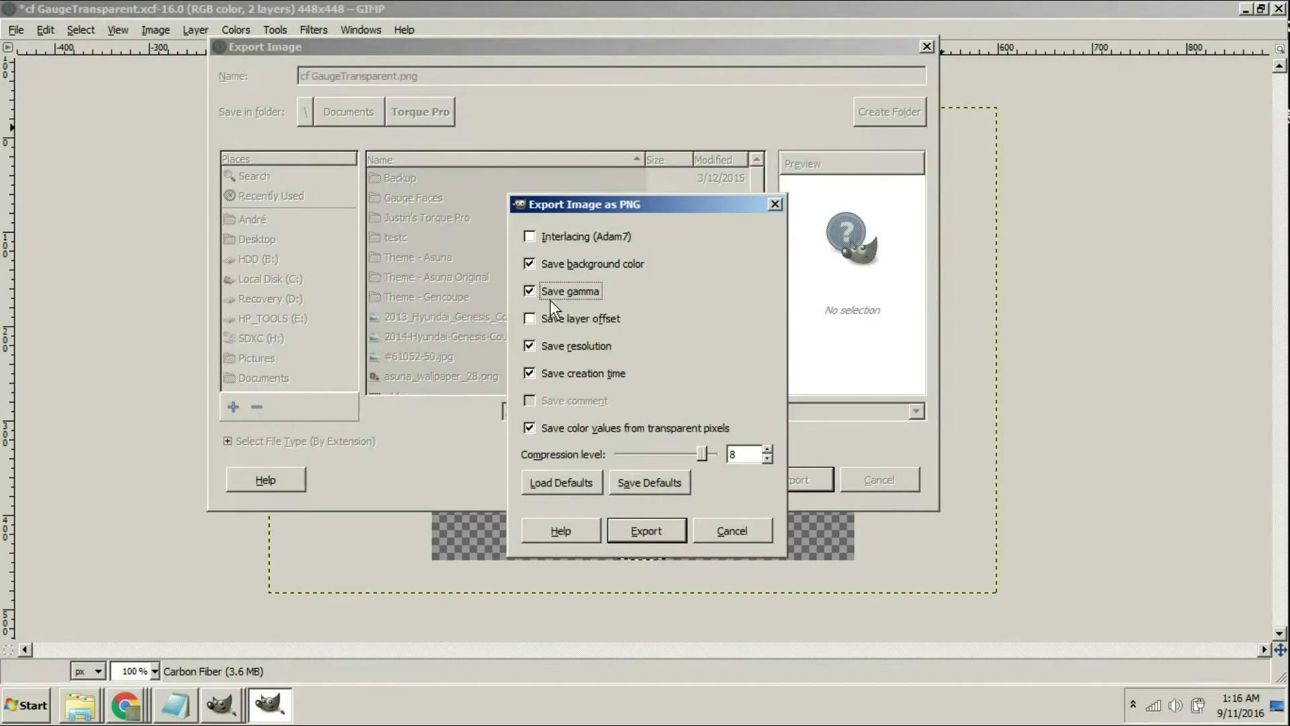
left_click(635, 528)
key("ctrl+w")
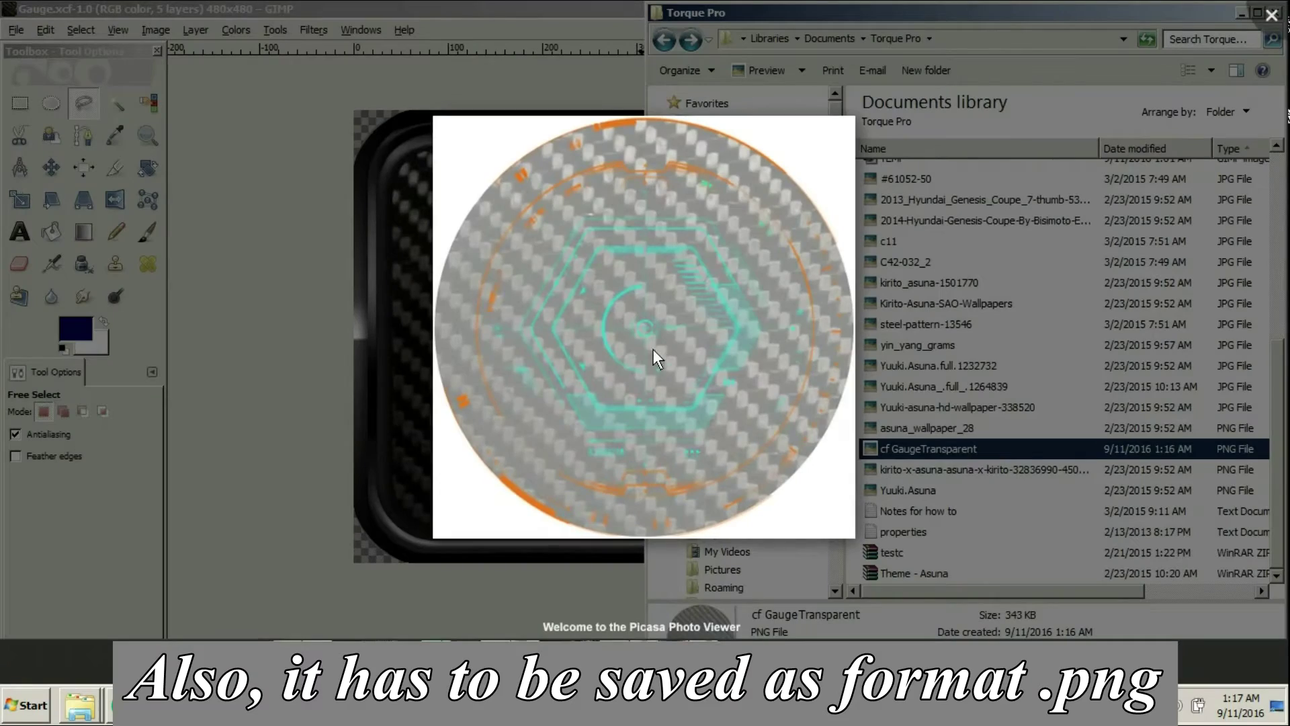
Close the cf GaugeTransparent preview and read the Torque Wiki Themes page on theme files, properties.txt settings, logo options and fonts.
left_click(662, 359)
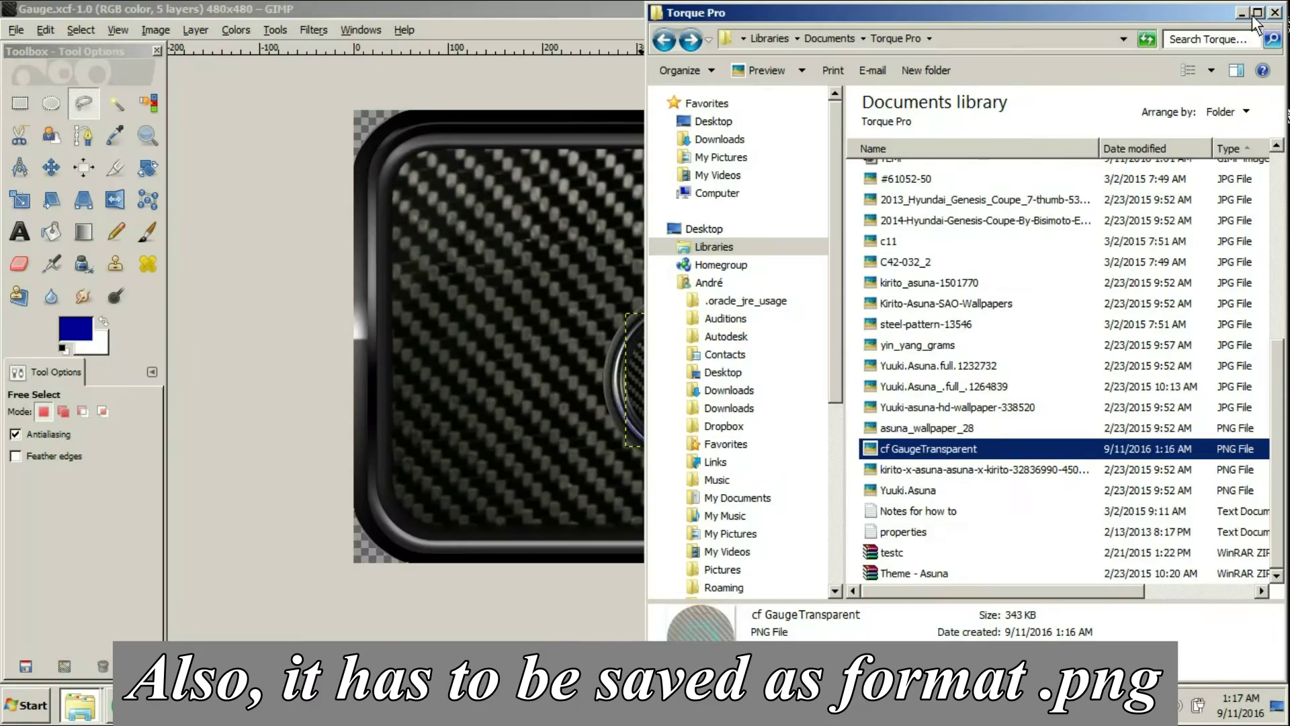
scroll(974, 216, "up", 10)
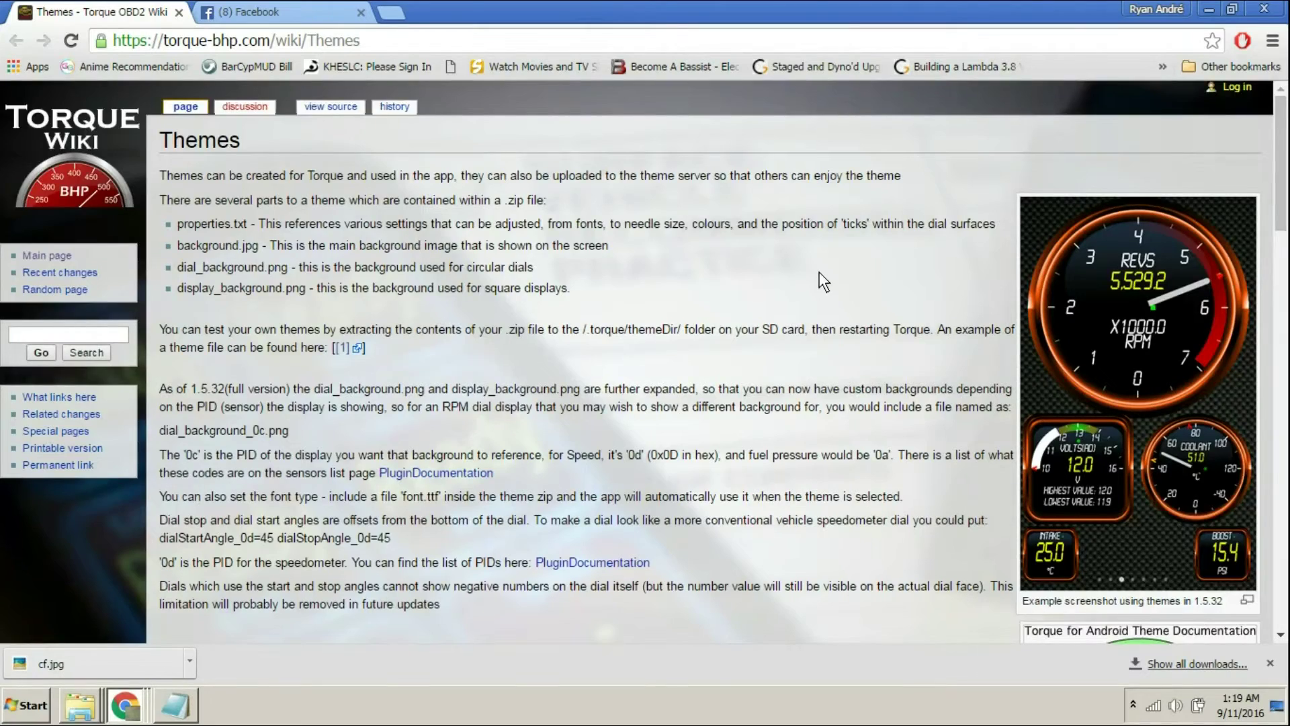
scroll(819, 271, "down", 10)
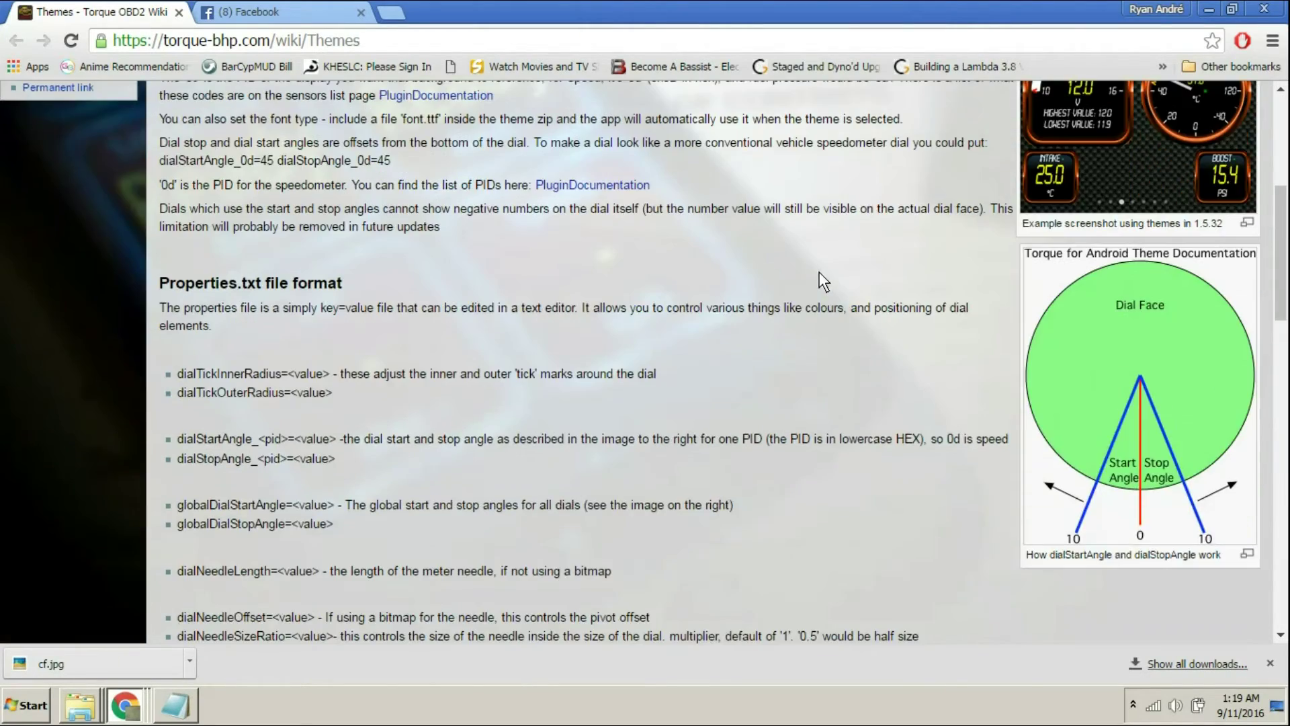
scroll(259, 256, "down", 4)
scroll(247, 232, "down", 14)
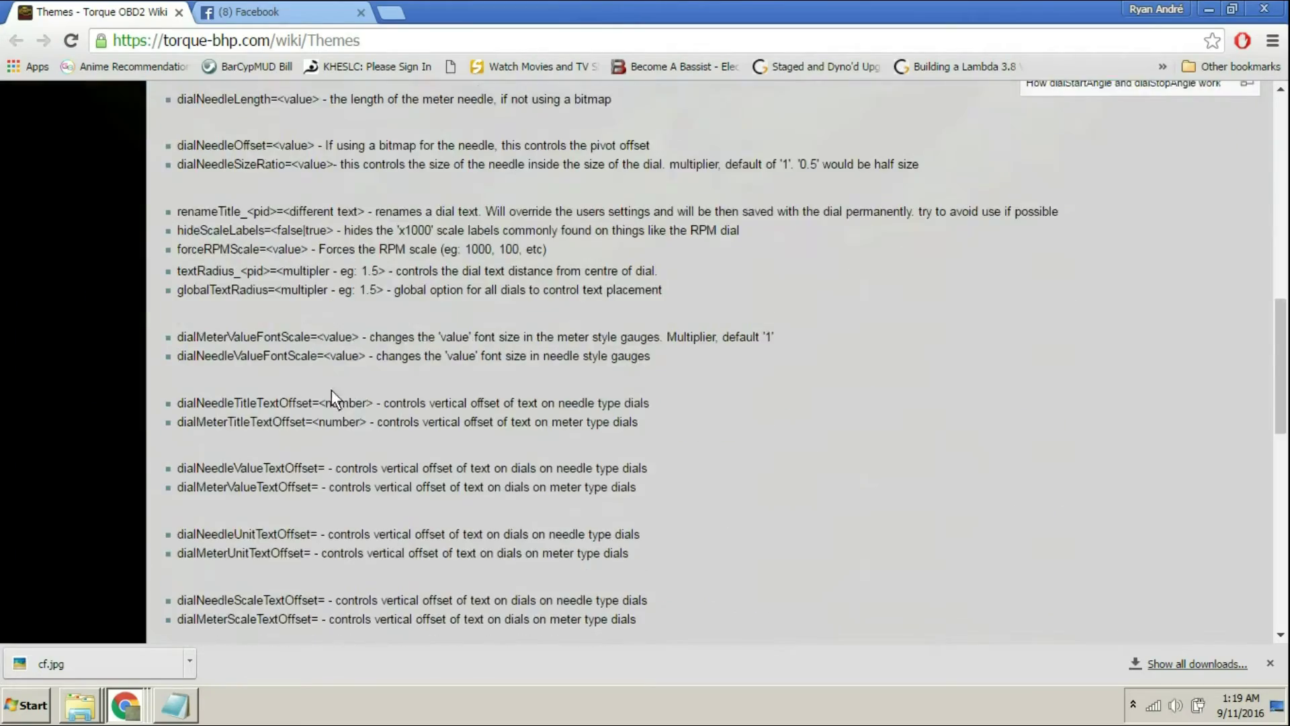
scroll(235, 301, "down", 4)
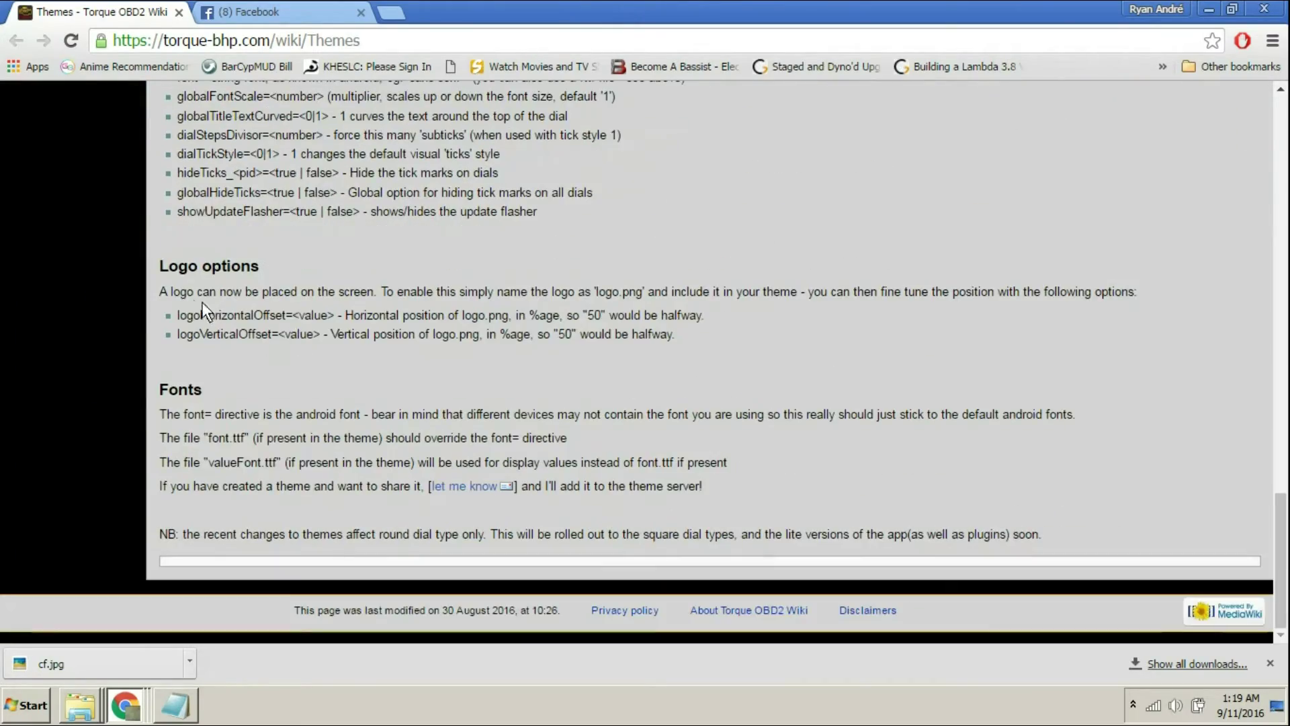
key("Home")
Open the properties text file from the Justin's Torque Pro folder and examine its dialTickInnerRadius setting.
key("super+d")
left_click(84, 708)
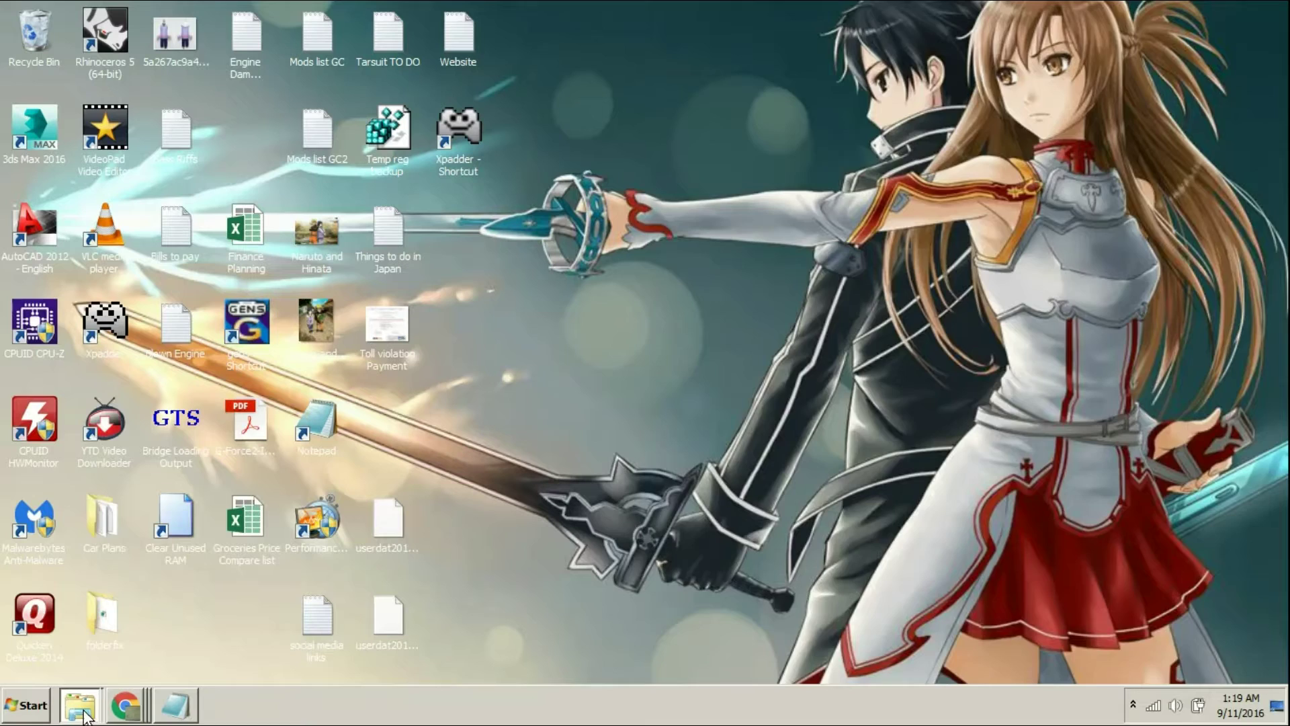
left_click(1039, 426)
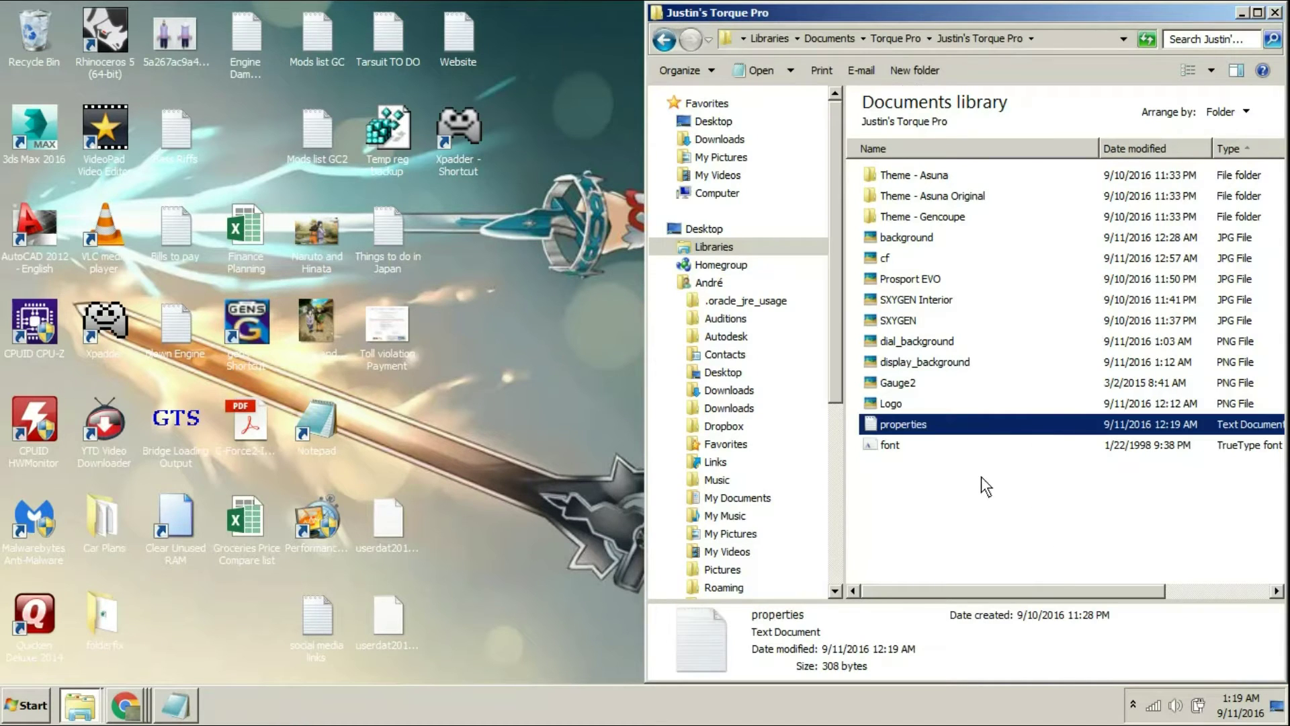
double_click(955, 426)
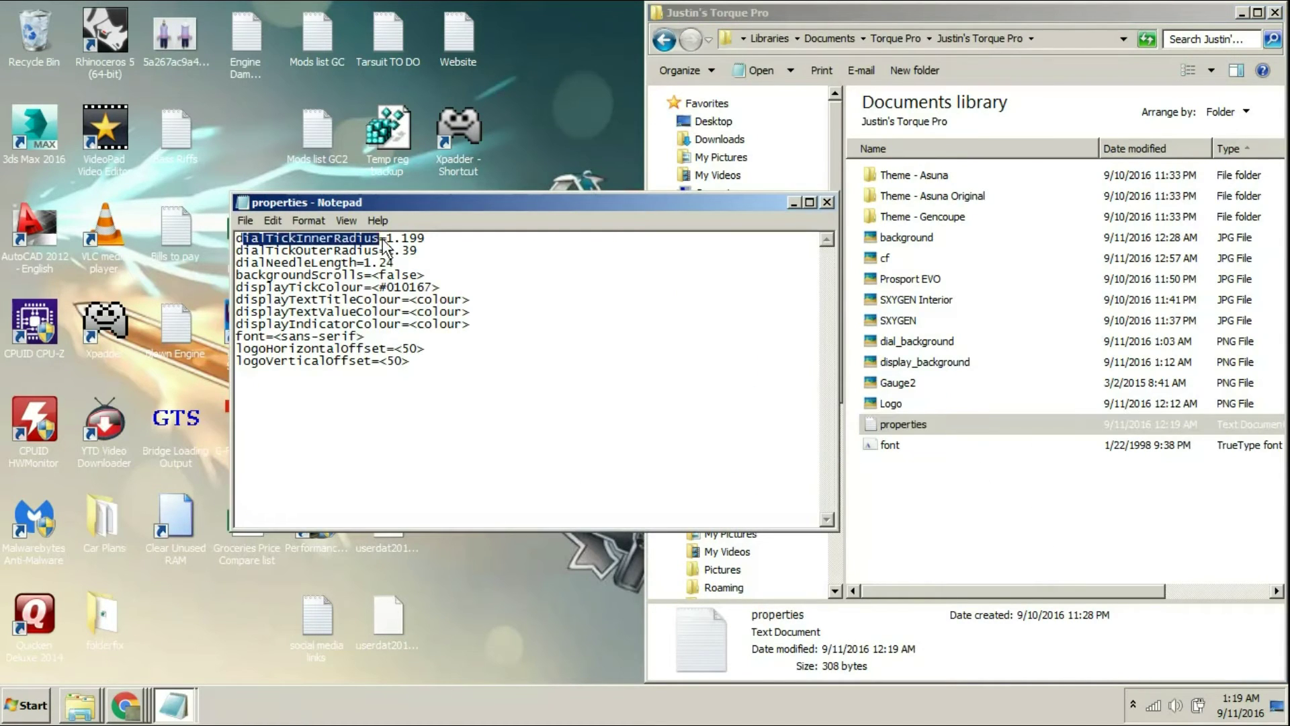
left_click_drag(327, 249, 395, 259)
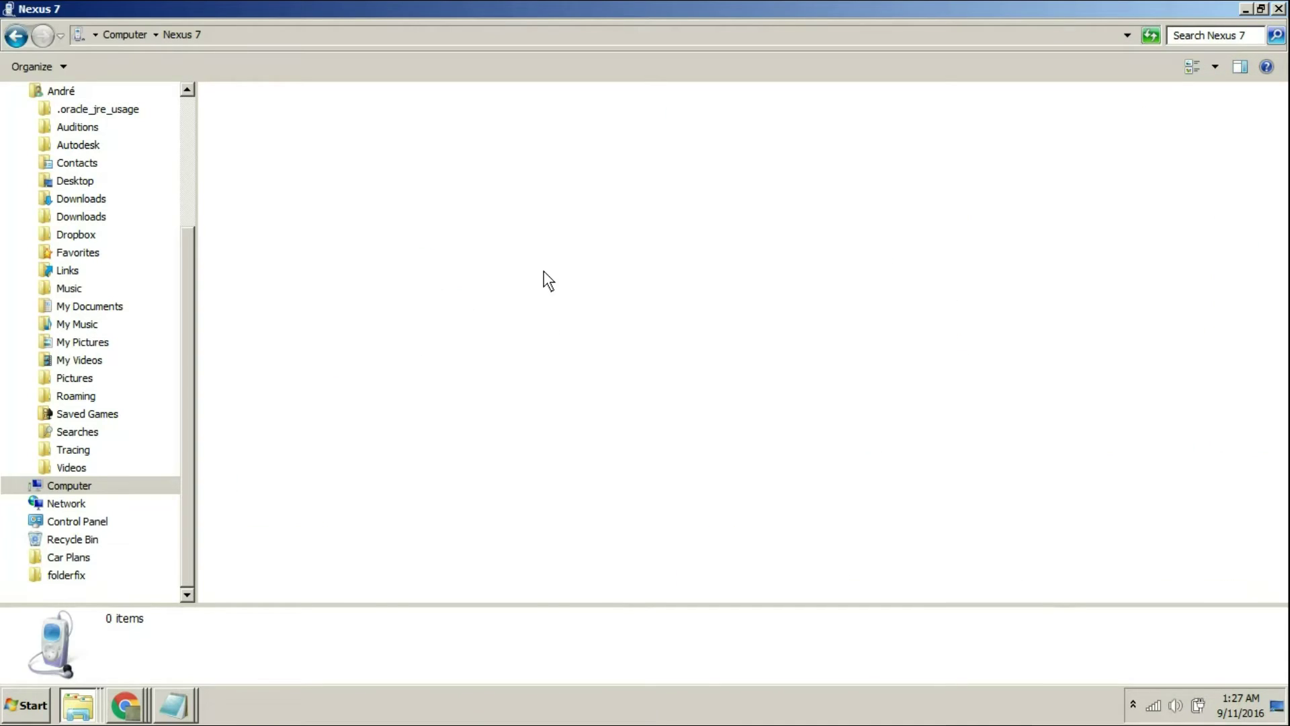
Browse the Nexus 7 internal storage to the themeDir folder inside .torque.
key("BackSpace")
double_click(362, 252)
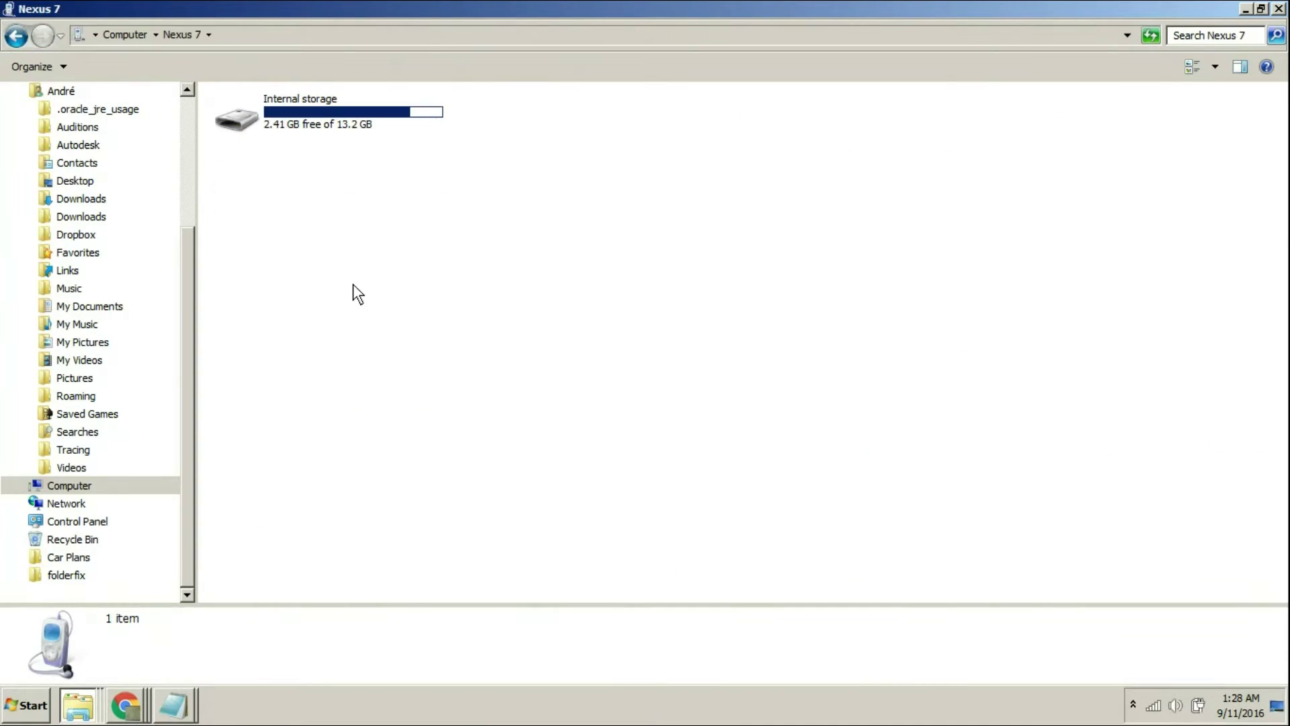
double_click(379, 127)
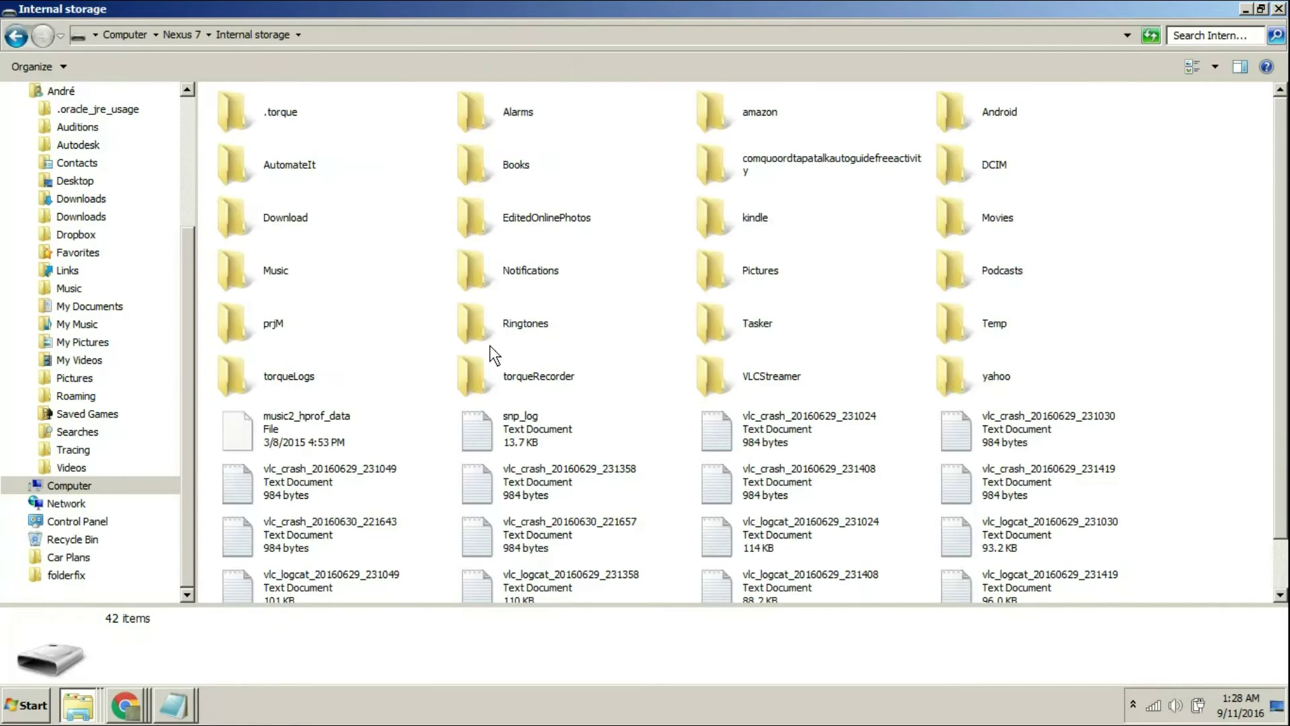
double_click(264, 121)
double_click(264, 164)
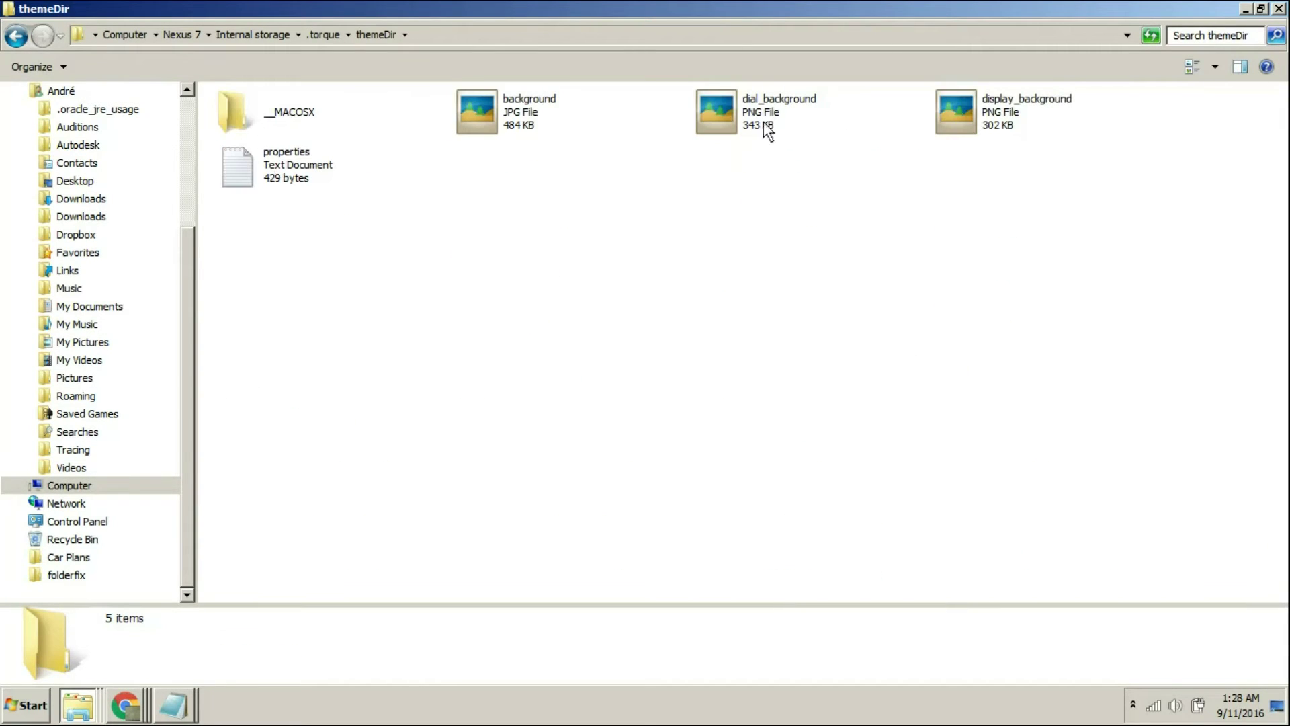
Examine the tablet's current theme files, previewing dial_background and display_background and closing the image viewers.
left_click(309, 188)
left_click(504, 99)
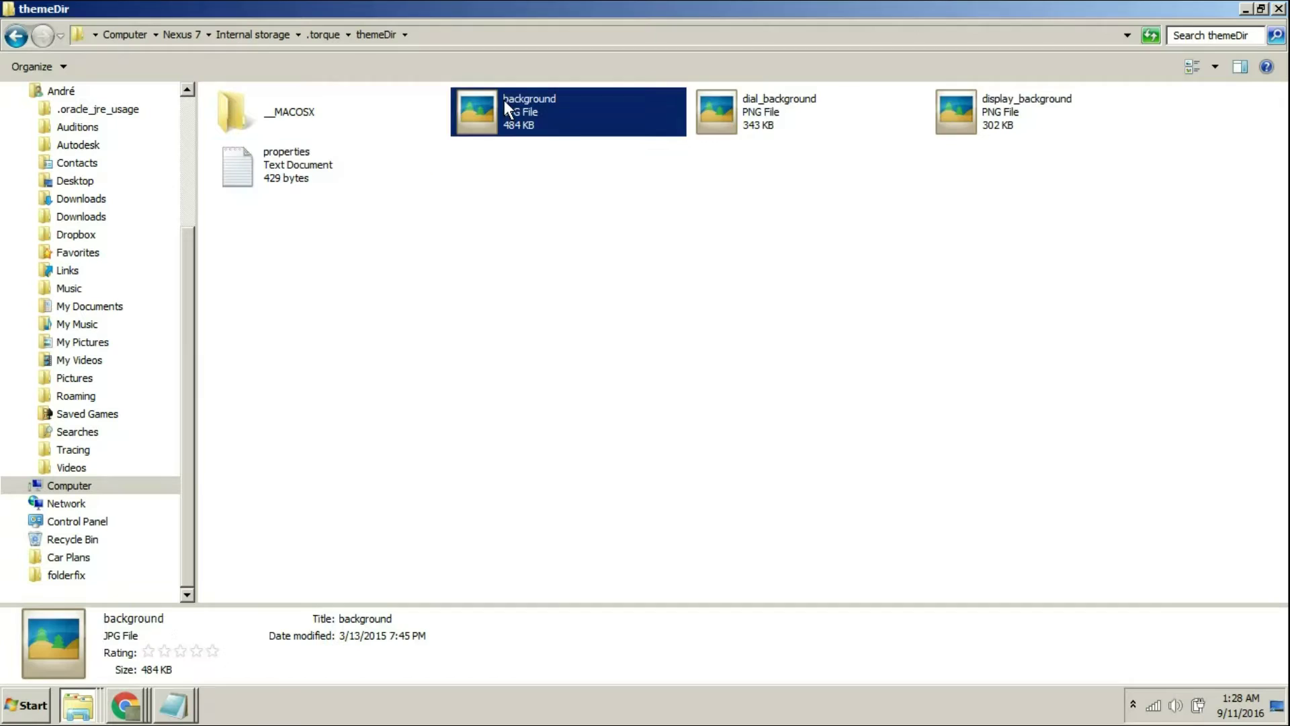
double_click(780, 111)
left_click(1161, 12)
double_click(1085, 102)
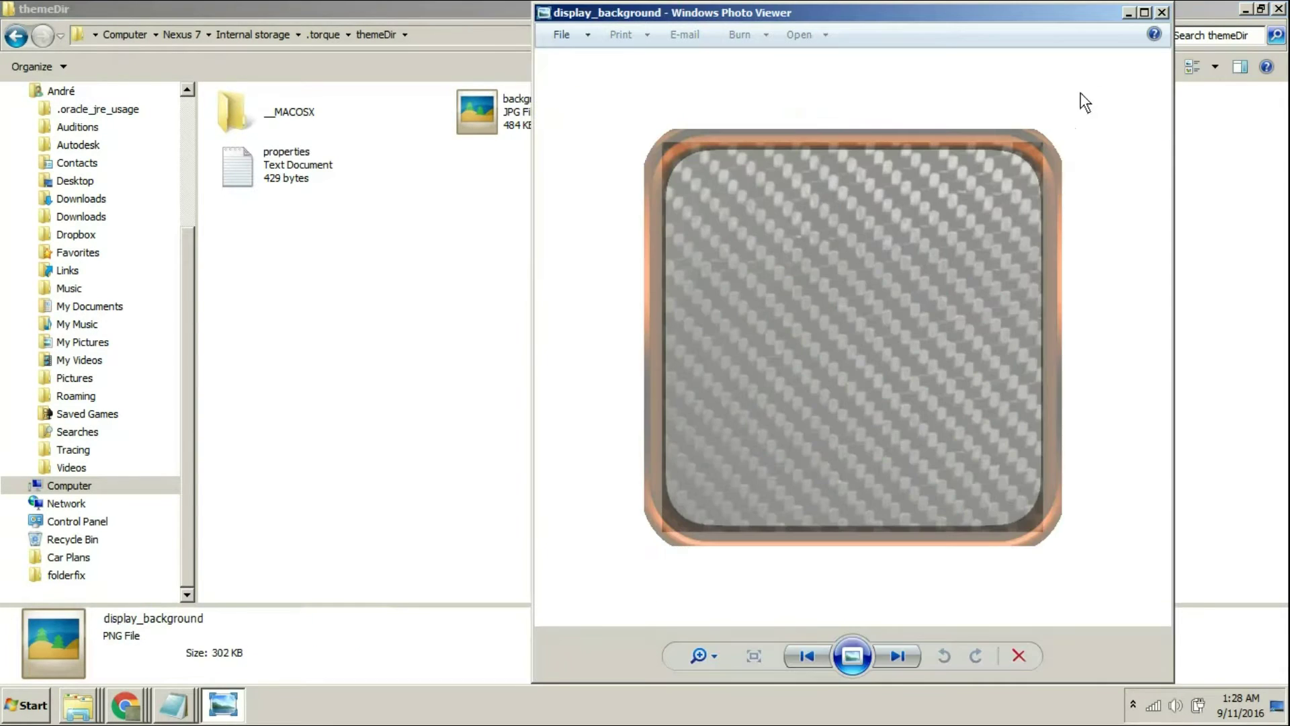
left_click(1161, 12)
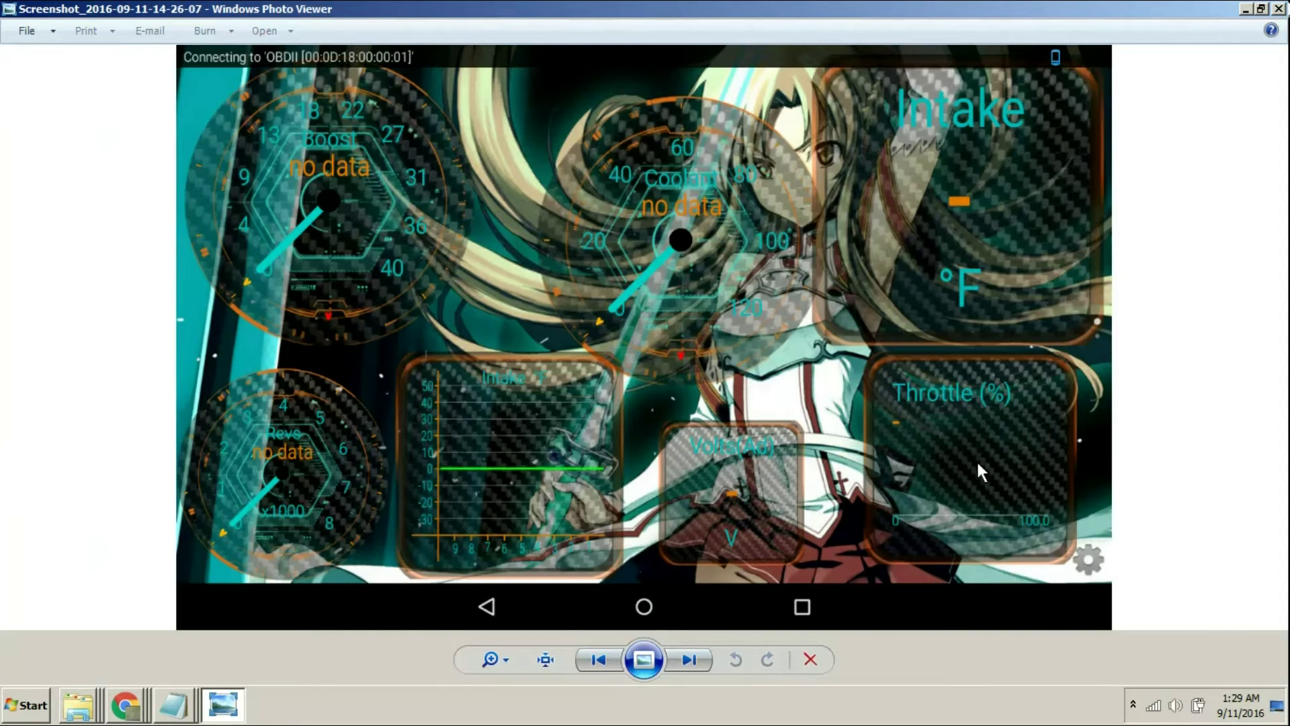
left_click(1279, 9)
Create a new folder named Backup inside themeDir.
right_click(508, 273)
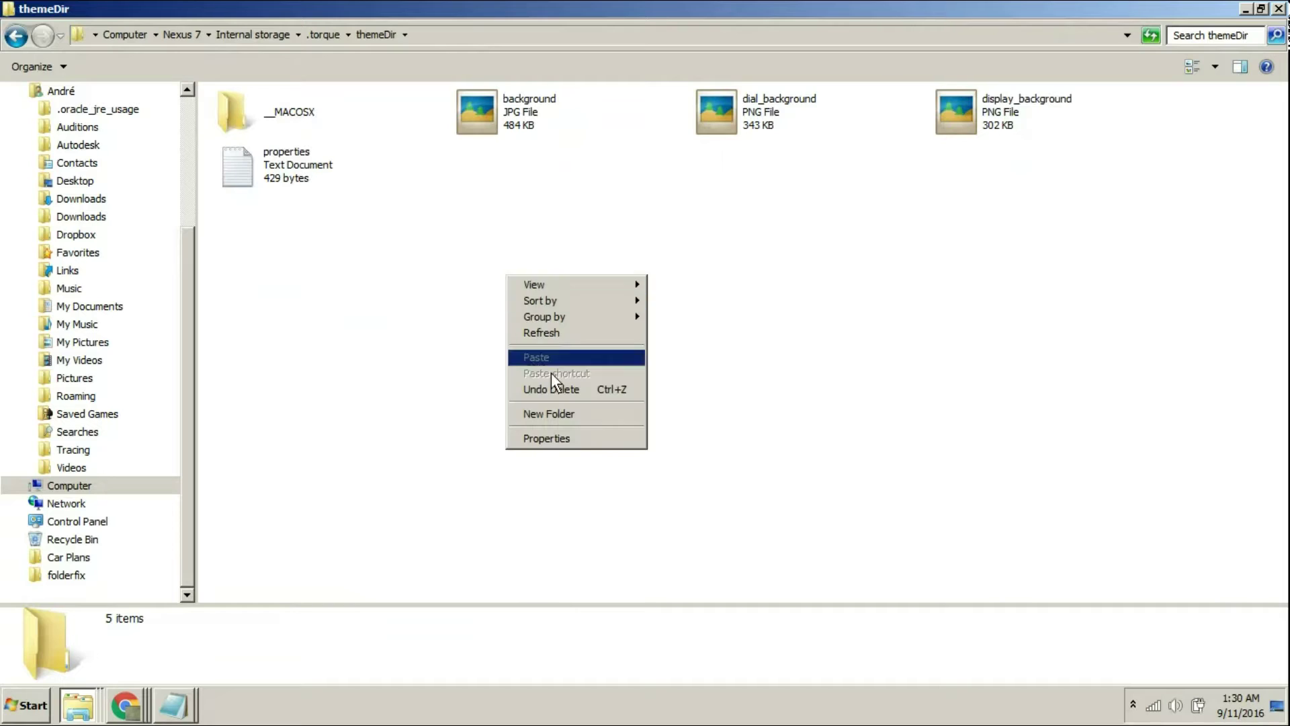
left_click(587, 414)
type("Backup")
key("Return")
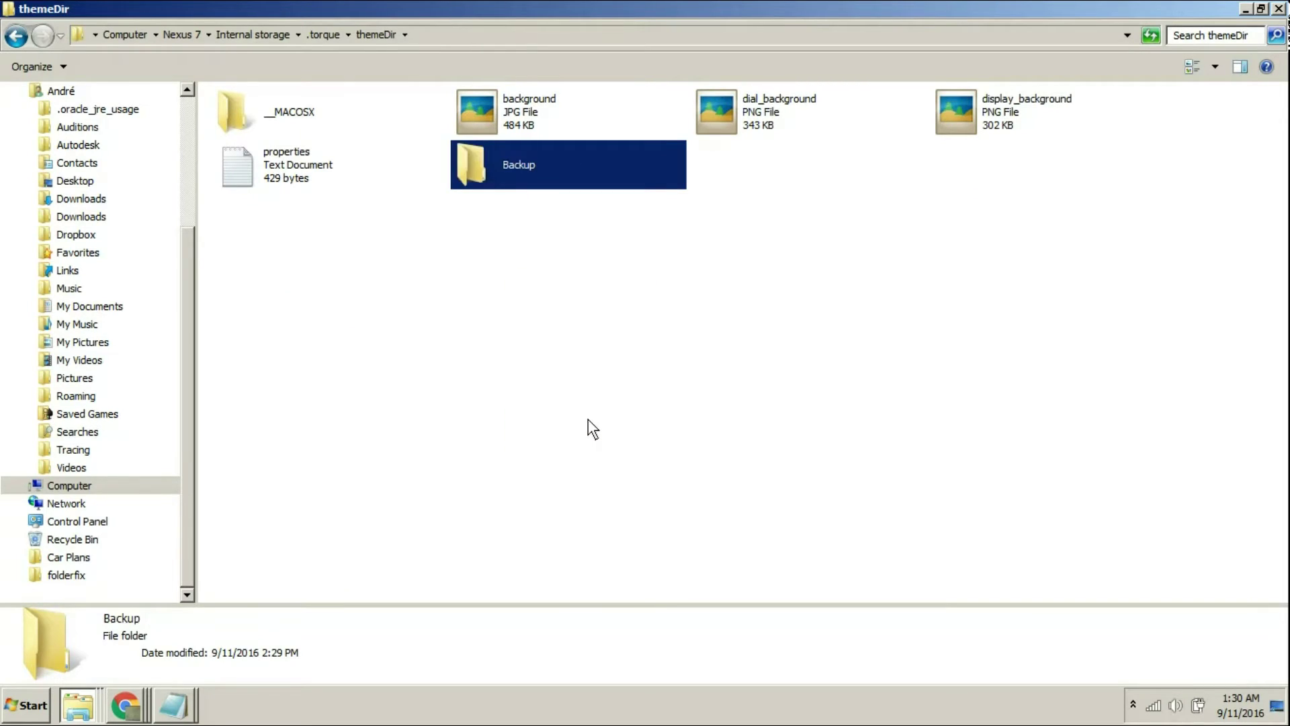
Move background, dial_background, display_background and properties from themeDir into the Backup folder.
left_click_drag(1173, 121, 585, 104)
left_click(308, 161, "ctrl")
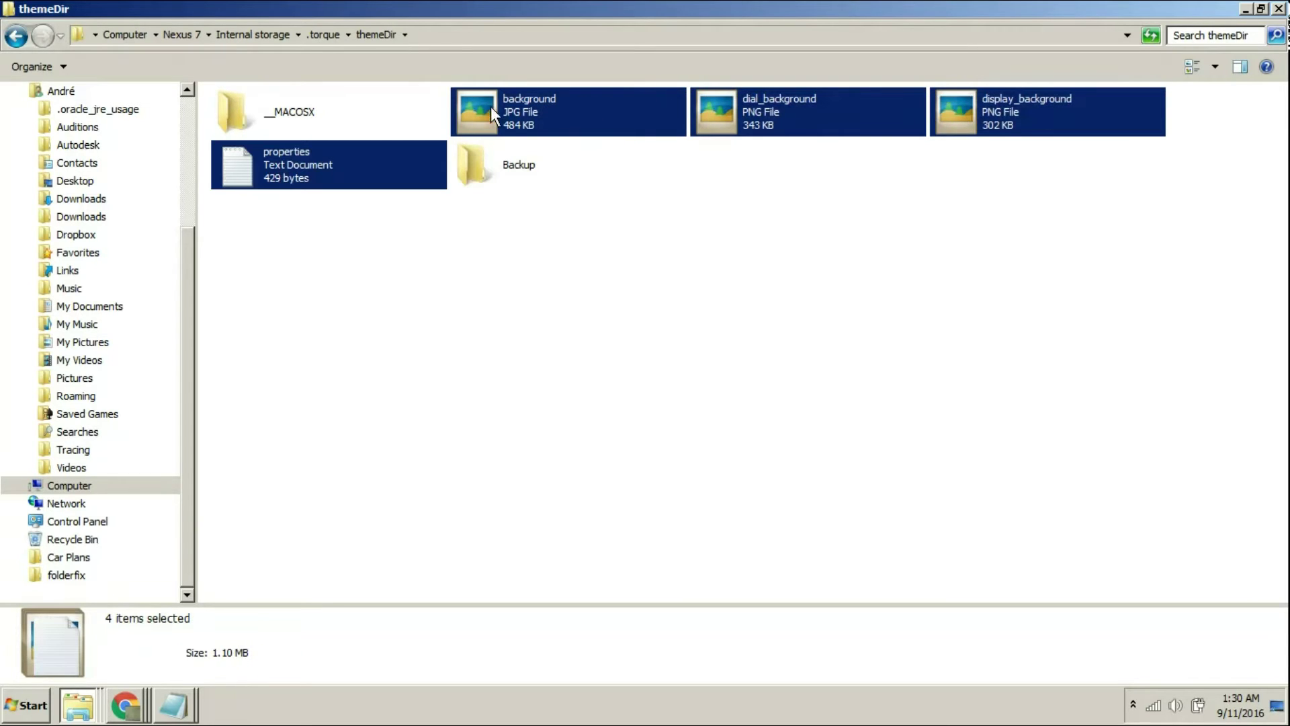
left_click_drag(491, 106, 491, 155)
Copy background, properties, dial_background and display_background from the Justin's Torque Pro folder into themeDir on the tablet.
left_click(97, 704)
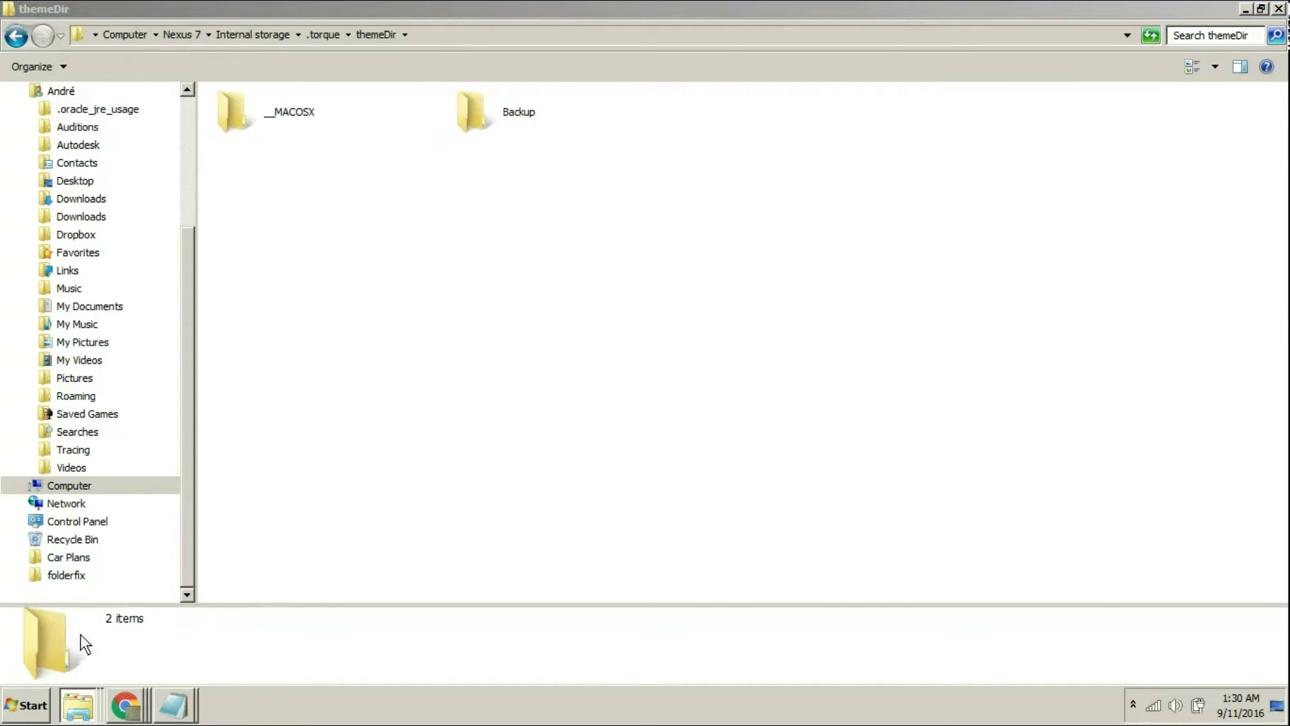
left_click(949, 444)
left_click(892, 464)
left_click(933, 237, "ctrl")
left_click_drag(933, 237, 470, 417)
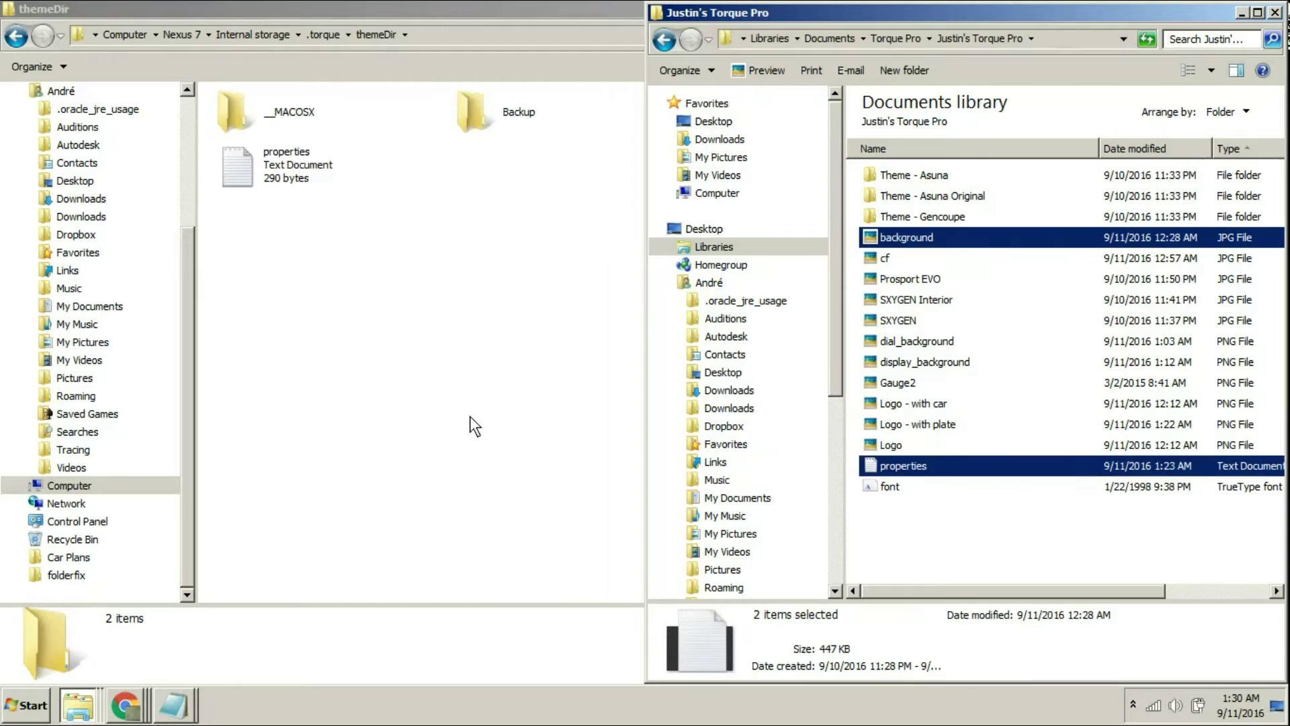
left_click(950, 363)
left_click(968, 343, "ctrl")
left_click_drag(968, 343, 437, 403)
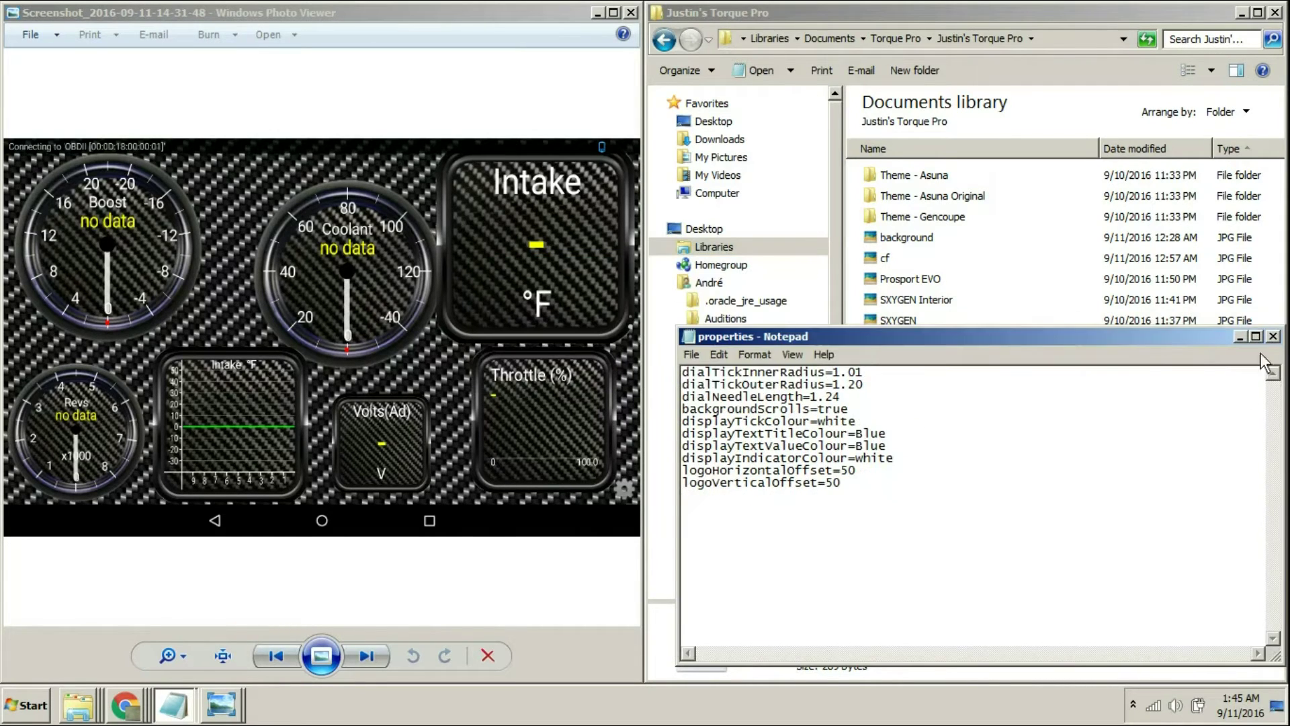
Close the edited properties file and open .torque/themeDir on the Nexus 7 internal storage again.
left_click(1273, 332)
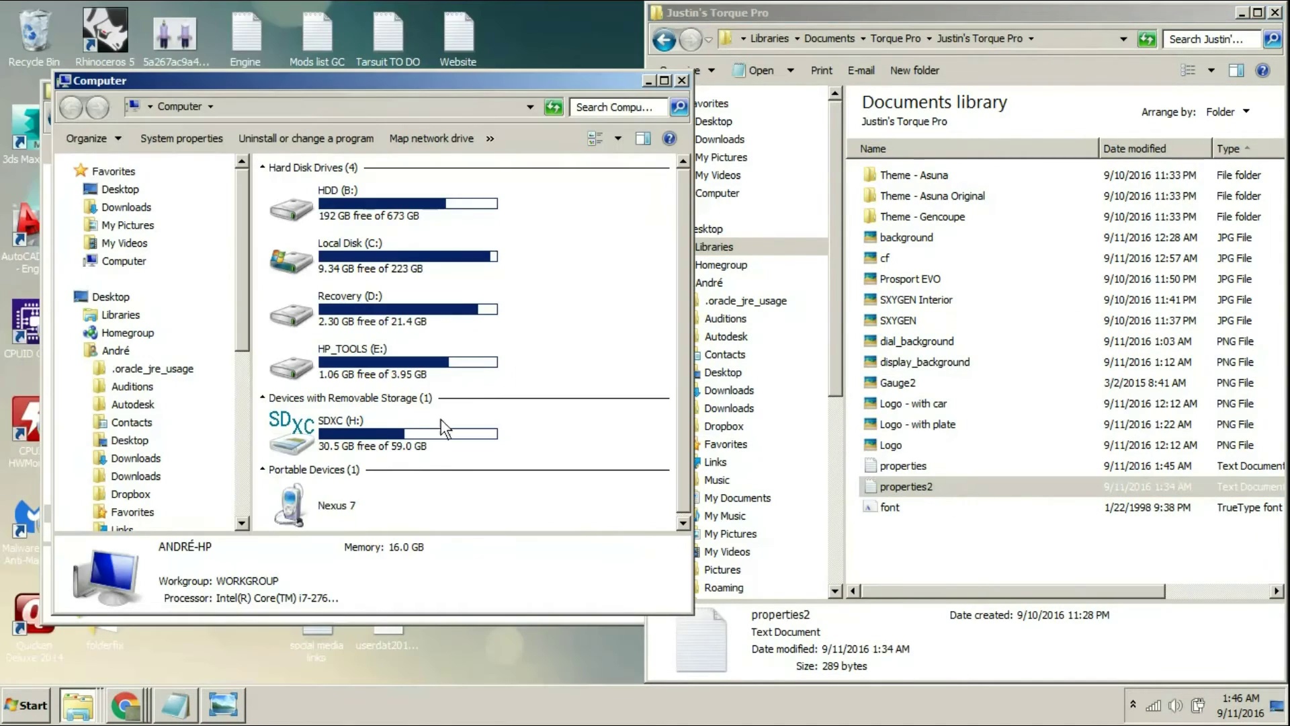
double_click(304, 505)
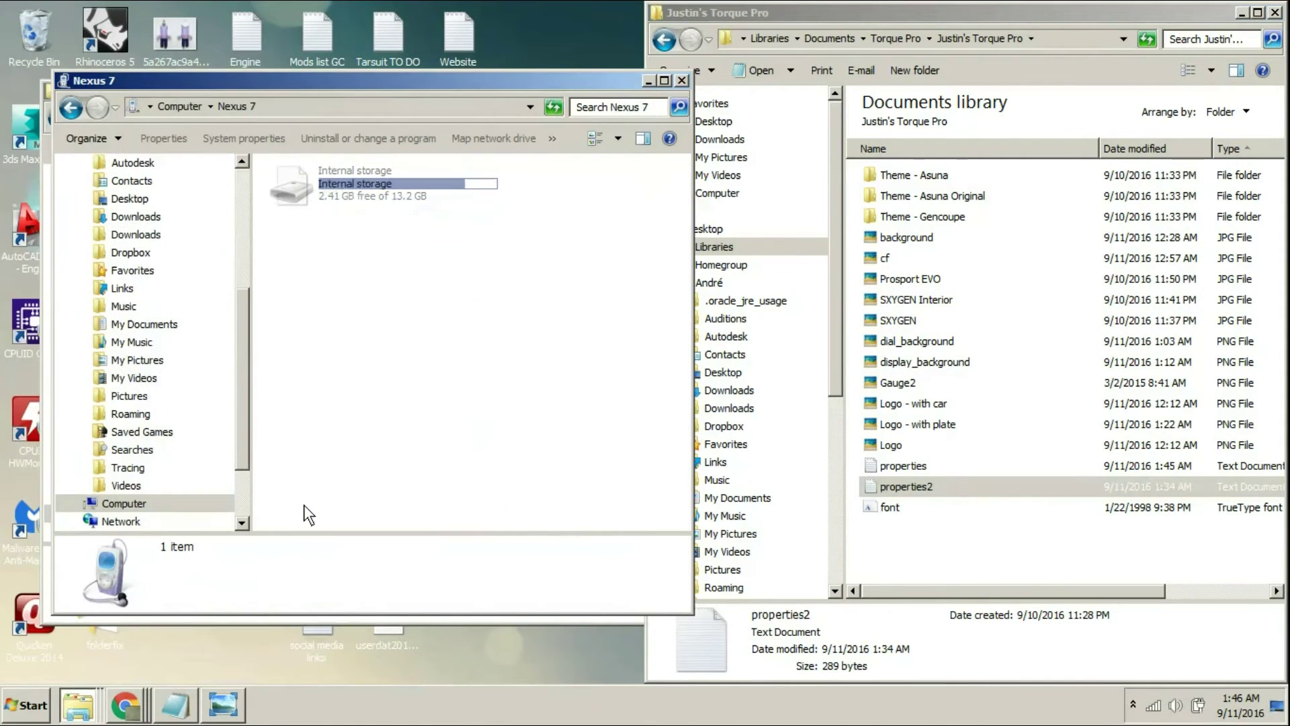
double_click(417, 176)
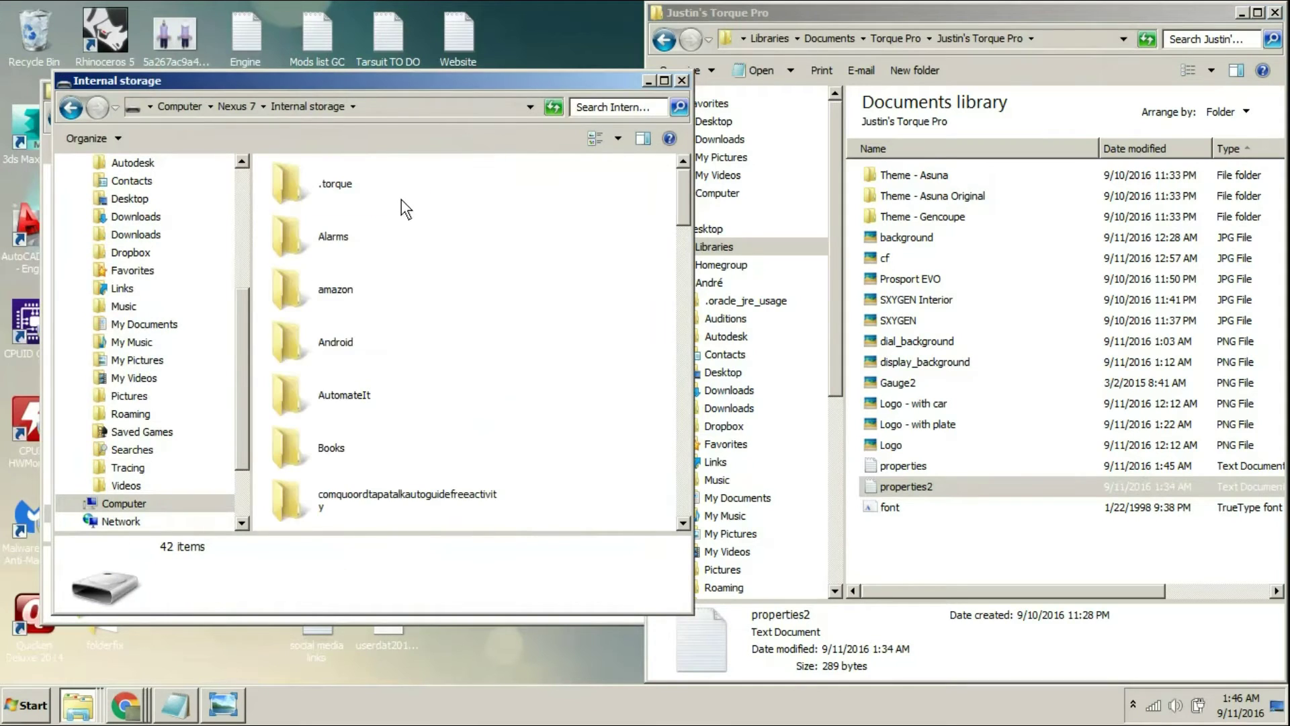
double_click(402, 199)
key("t")
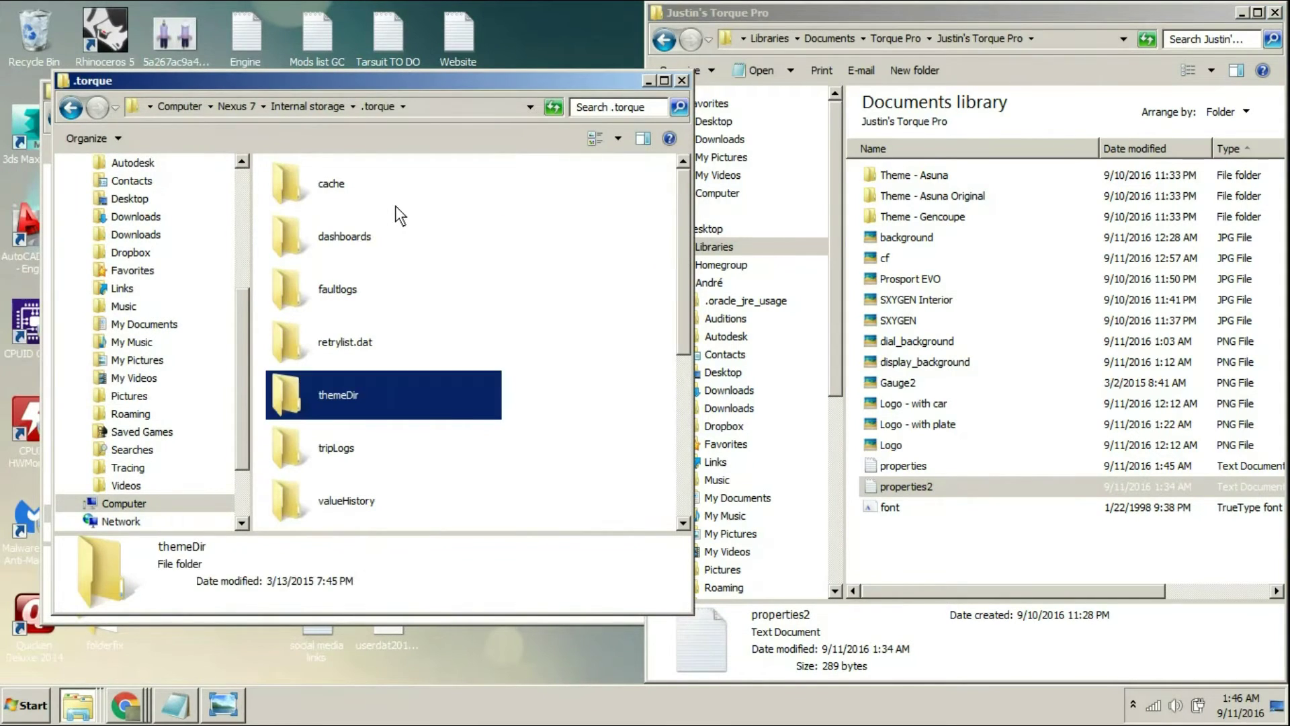
key("Return")
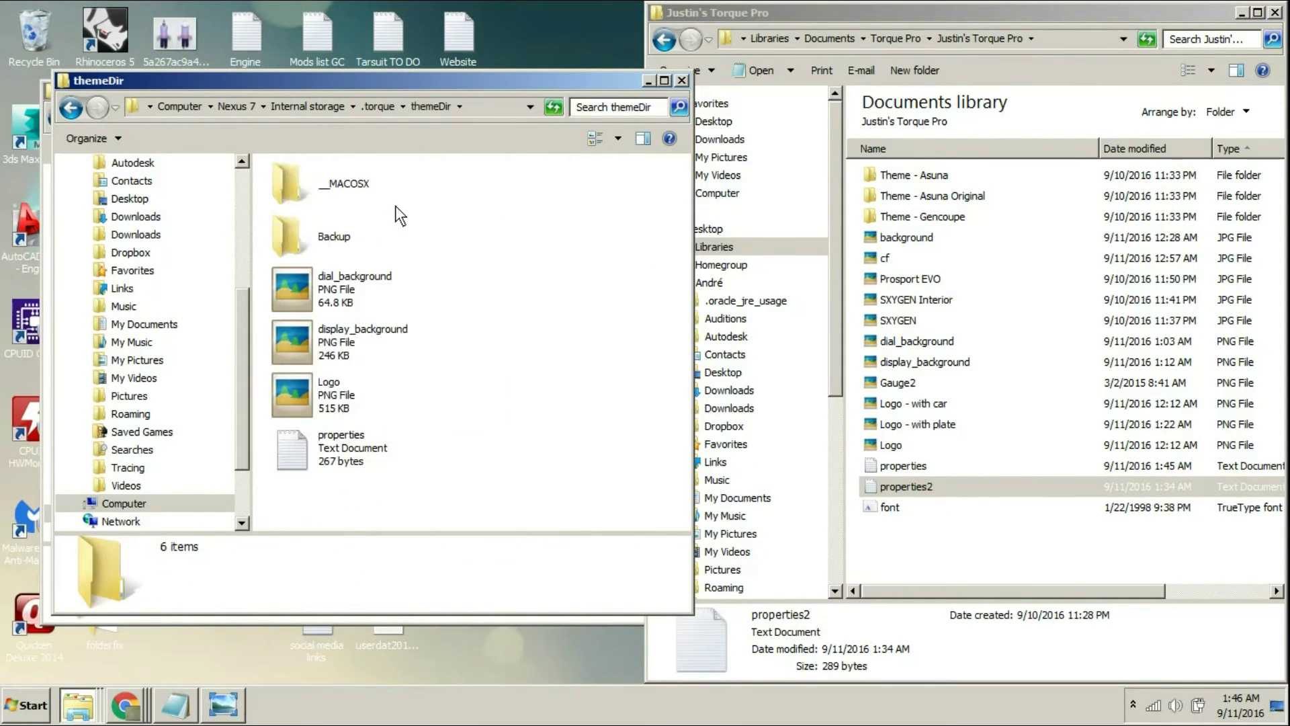
Copy the edited properties file from Justin's Torque Pro into themeDir, replacing the tablet's existing version.
left_click(355, 451)
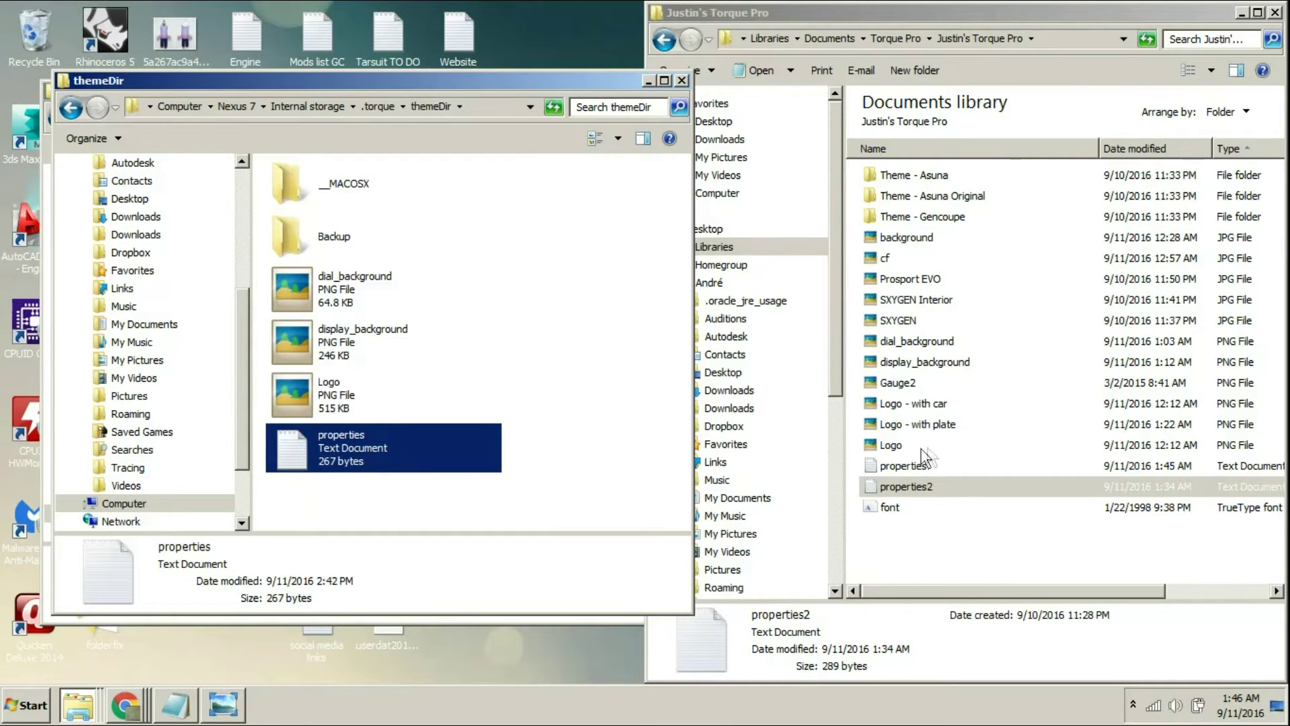
left_click(932, 466)
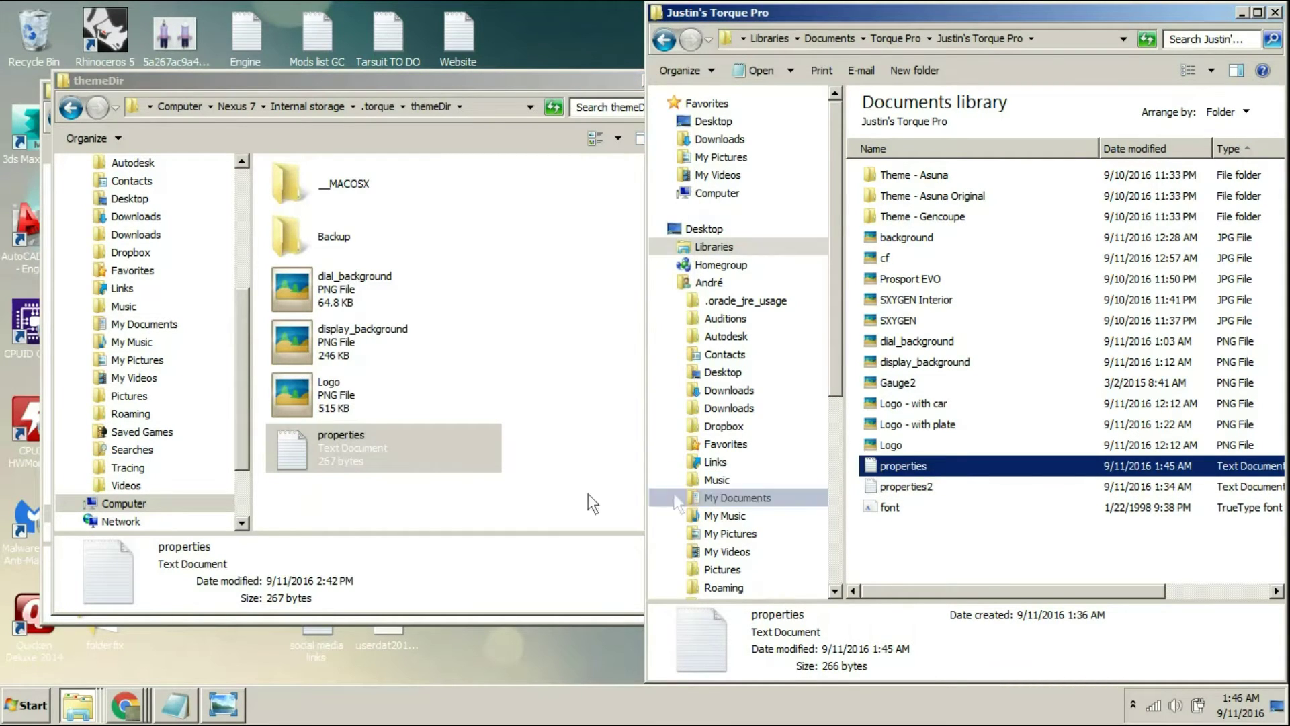
left_click_drag(588, 494, 562, 494)
left_click(570, 307)
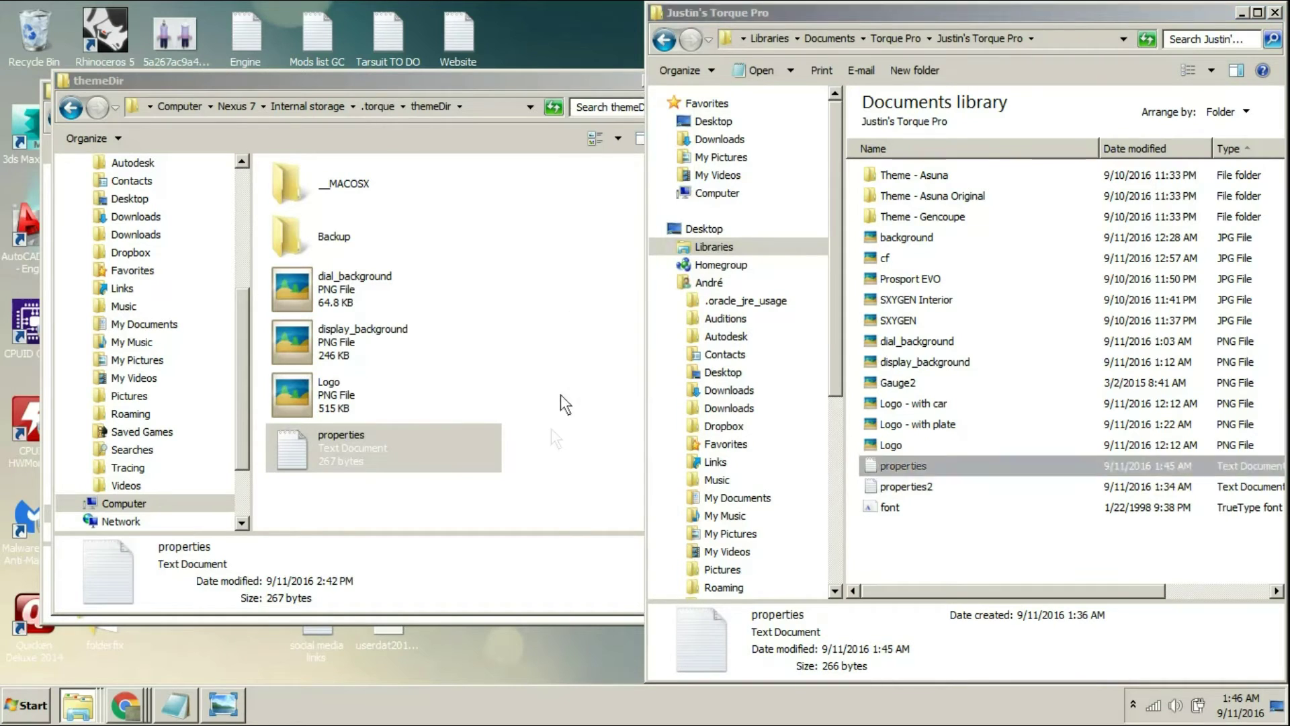
left_click(556, 525)
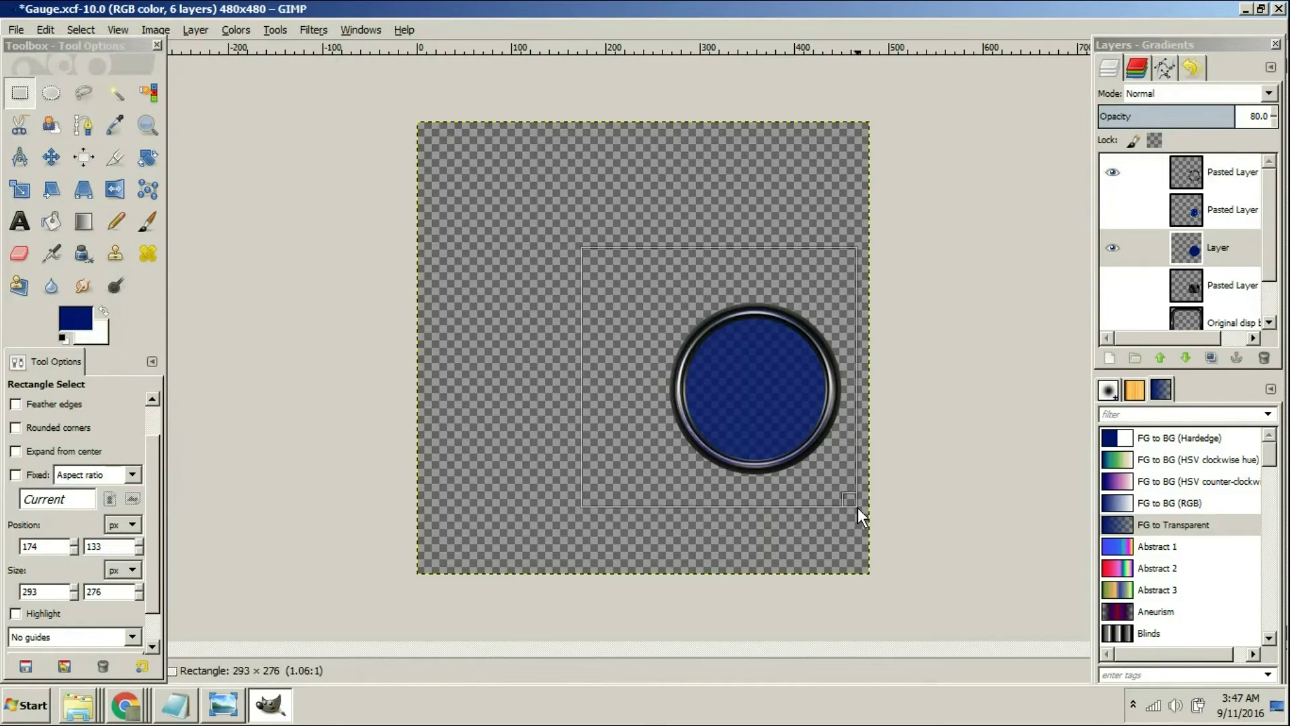
In GIMP, create a layer from the visible blue gauge, hide the layers it came from, and cut the gauge from the new layer.
right_click(1119, 209)
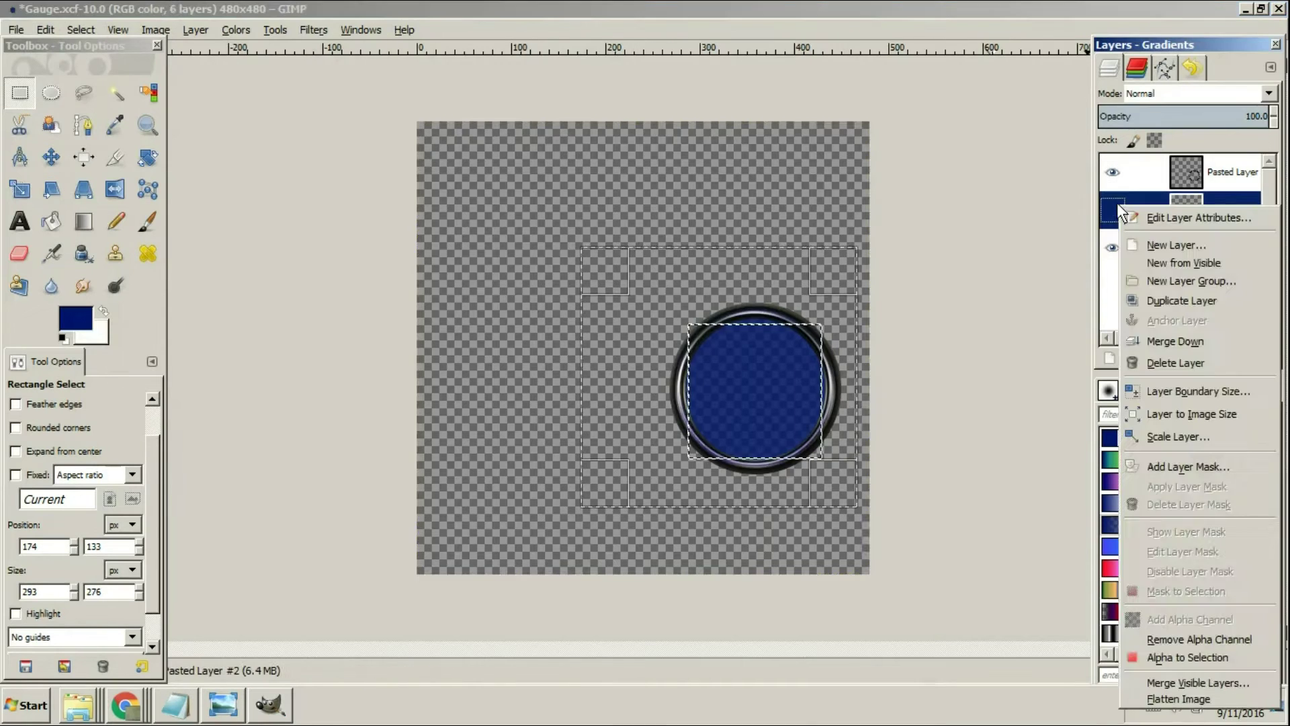
left_click(1184, 262)
left_click(1112, 285)
left_click(1112, 172)
right_click(1217, 207)
left_click(1229, 207)
key("ctrl+x")
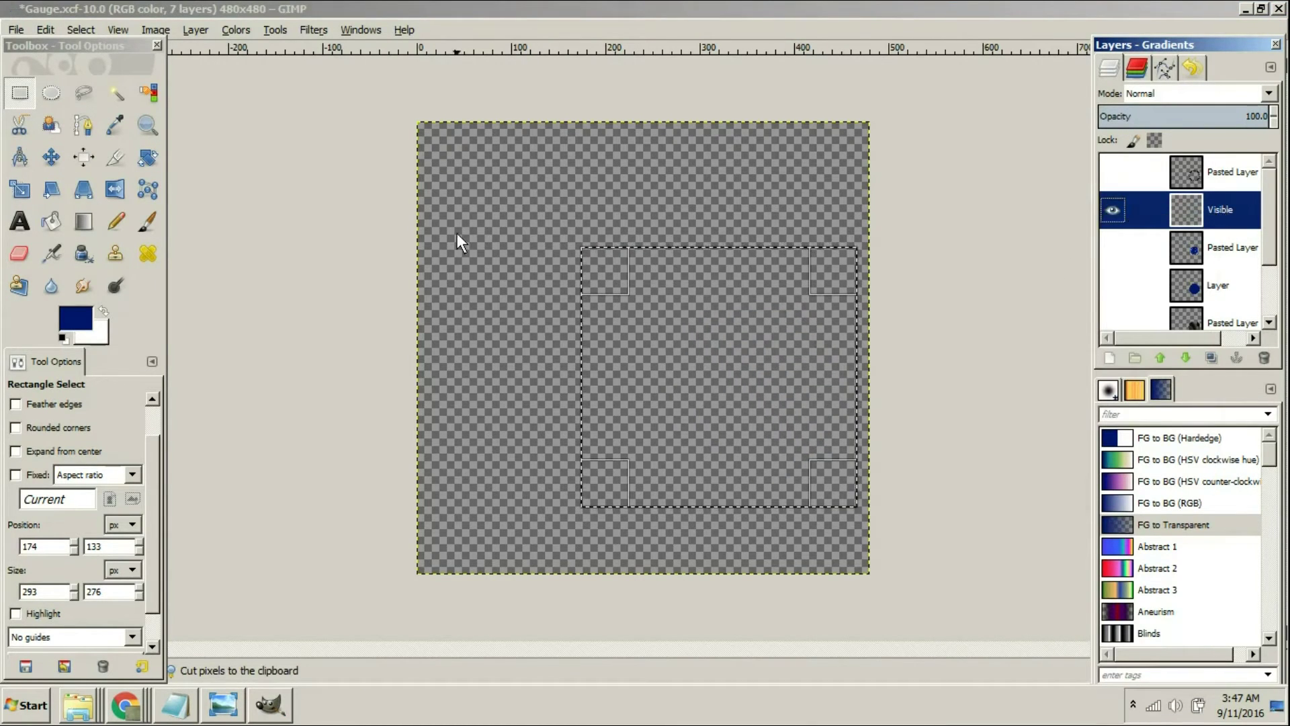
Create a new 640×480 image, add an alpha channel to its background, and clear the white fill to transparency.
key("ctrl+n")
left_click(301, 69)
left_click(200, 221)
left_click_drag(332, 33, 594, 57)
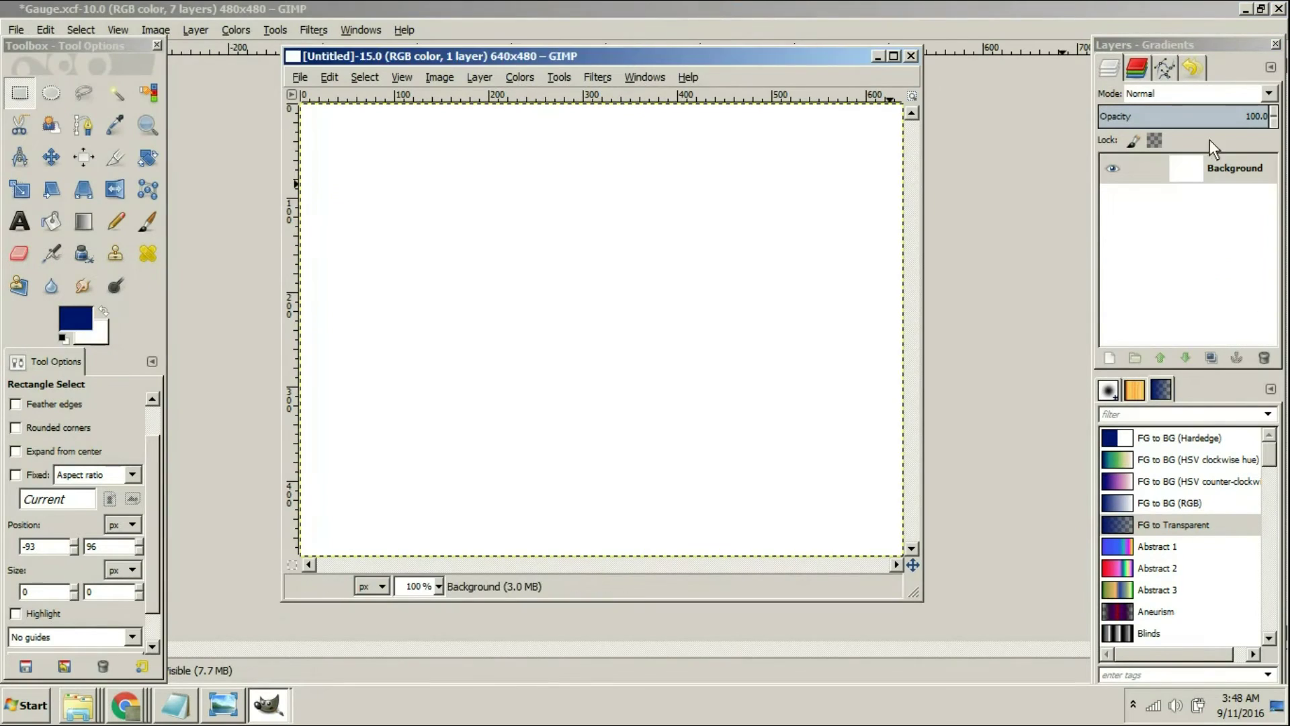
right_click(1207, 164)
left_click(1116, 581)
left_click(531, 279)
key("Delete")
Paste the cut gauge into the new image and crop the canvas to its 182×182 outline.
key("ctrl+v")
left_click(299, 77)
mouse_move(439, 77)
left_click(494, 286)
left_click(438, 271)
Export the cropped gauge image as dial_background2.png in the Justin's Torque Pro folder.
left_click(300, 78)
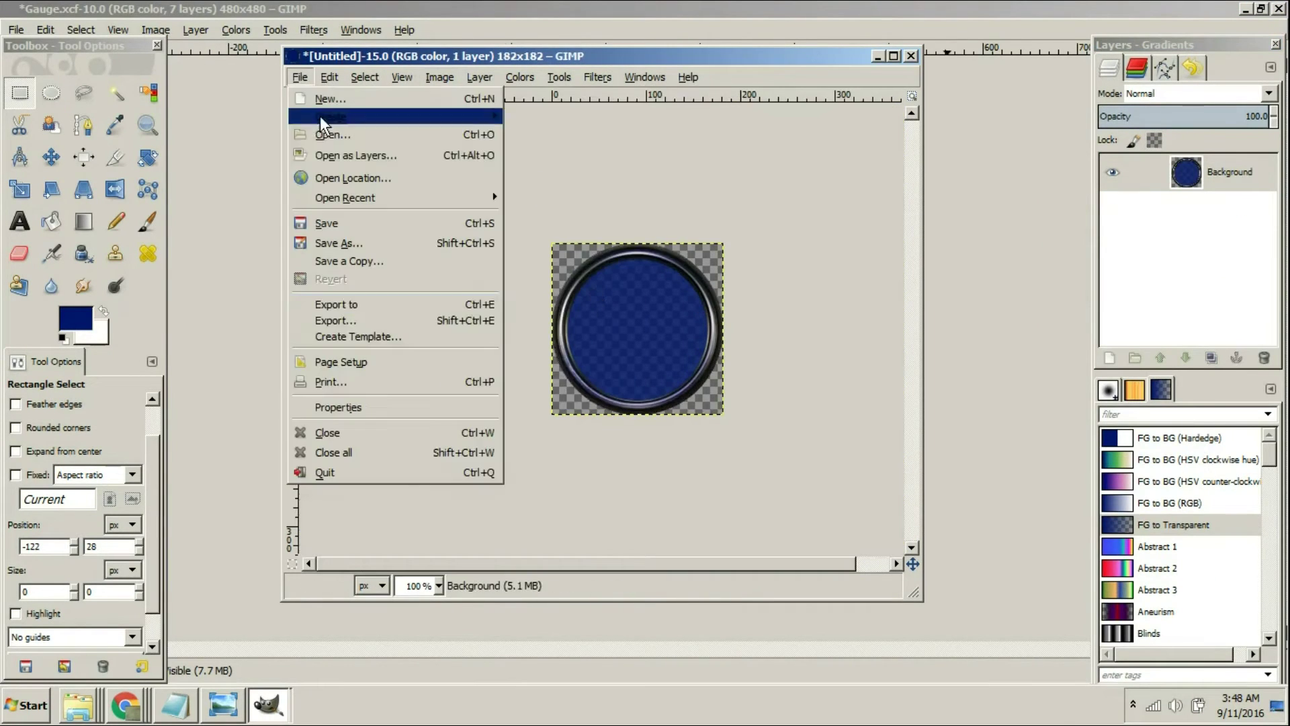
left_click(339, 322)
left_click(433, 358)
left_click(794, 479)
left_click(653, 362)
left_click(648, 529)
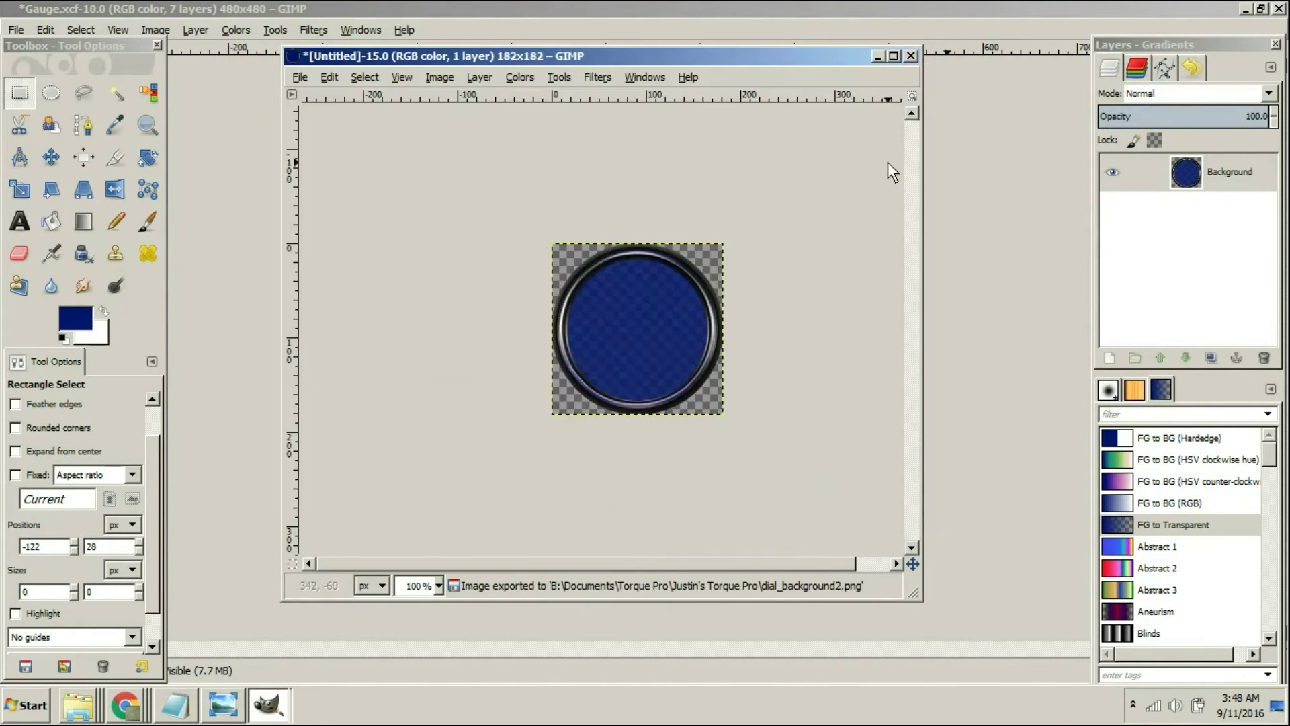
View the exported dial_background2 image in the Justin's Torque Pro folder and close the preview.
left_click(79, 706)
left_click(104, 669)
left_click(79, 705)
left_click(108, 649)
double_click(920, 459)
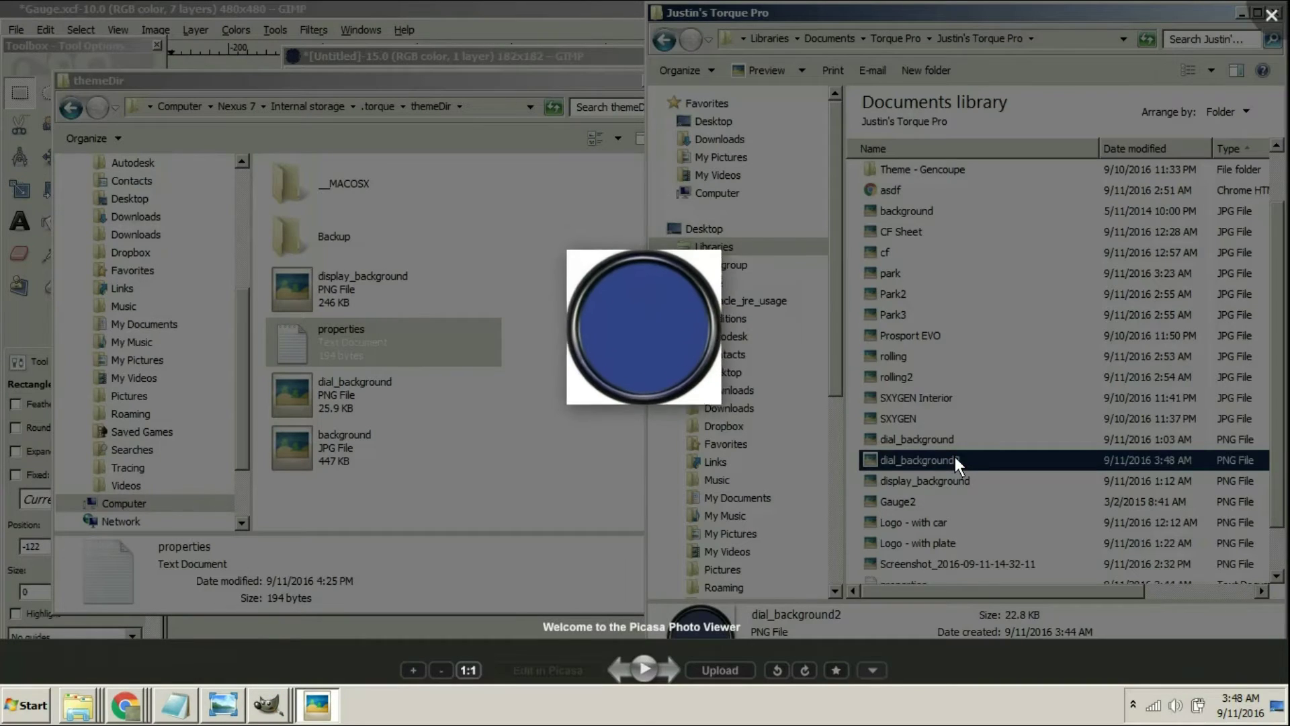
left_click(1272, 16)
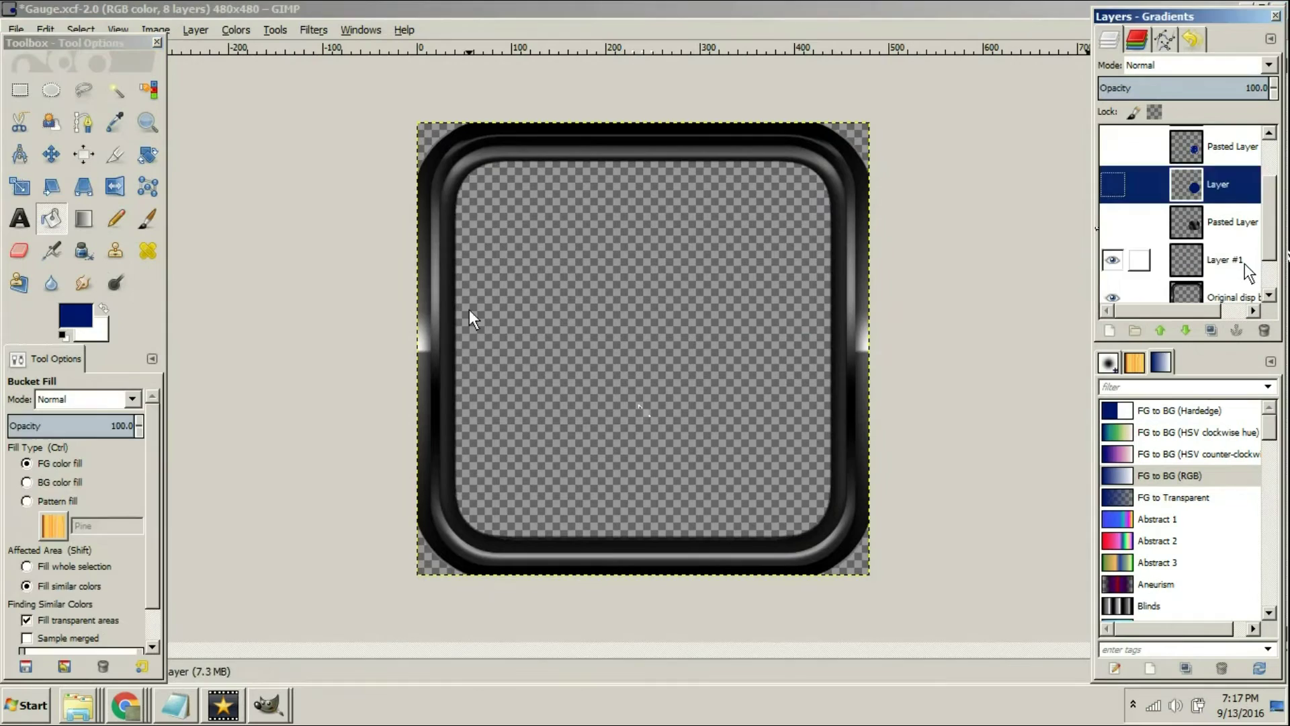
In GIMP, fill a rectangle inside the display frame on Layer #1 with dark blue and raise the frame layer above it.
key("r")
left_click_drag(443, 153, 842, 550)
left_click(51, 219)
left_click(510, 350)
left_click(20, 90)
left_click(759, 142)
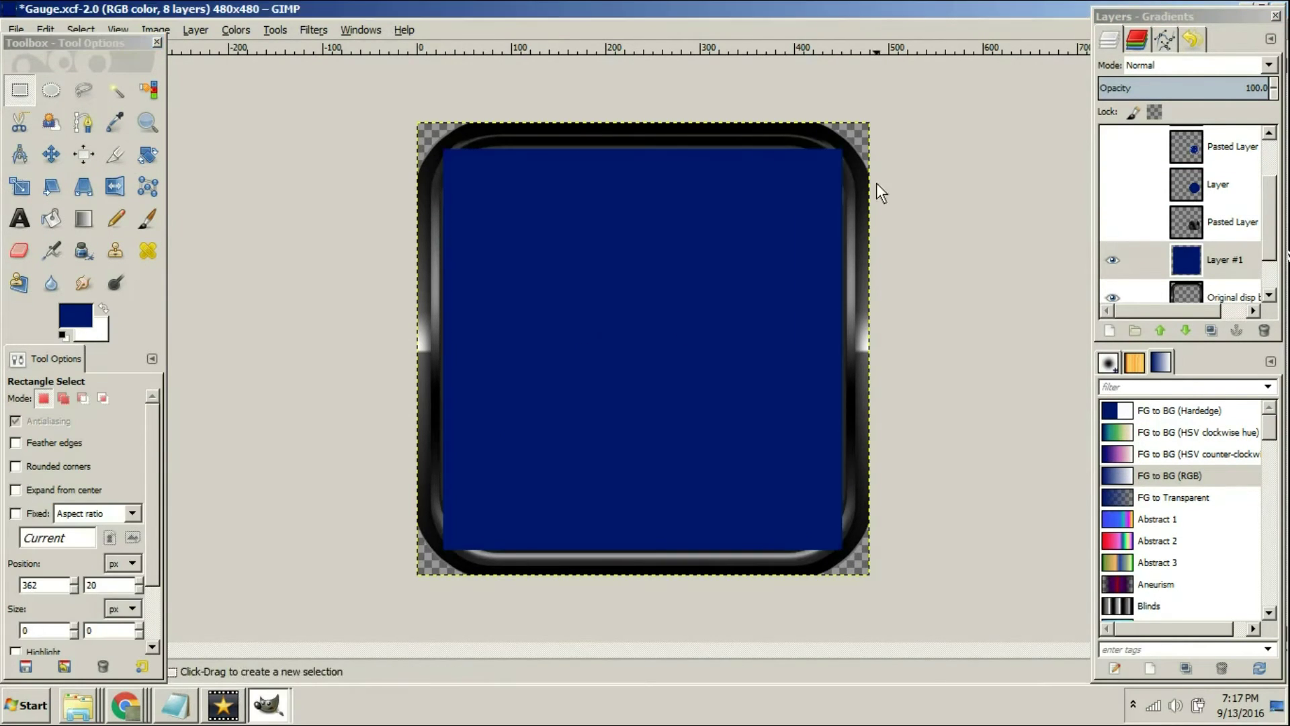
left_click(1223, 296)
left_click(1160, 330)
Export the blue display image as display_background2.png in the Justin's Torque Pro folder.
key("ctrl+shift+e")
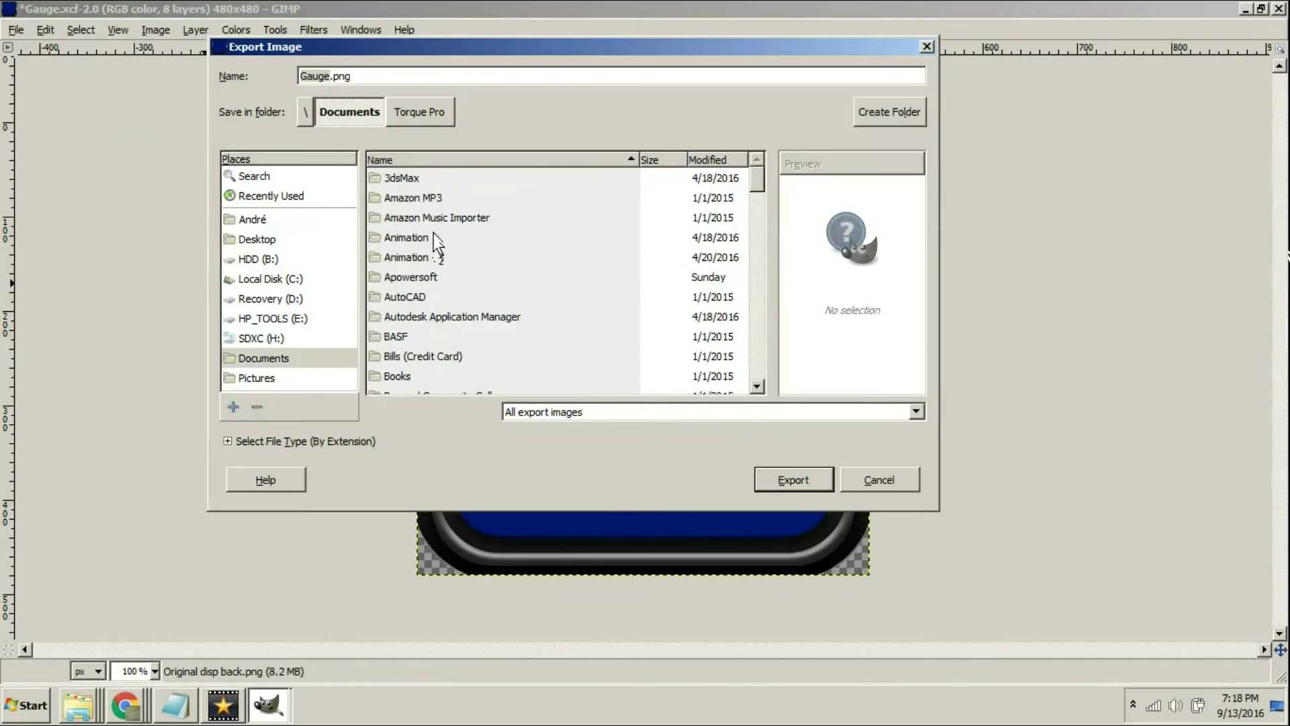
scroll(449, 227, "down", 4)
left_click(487, 267)
left_click(392, 77)
type("2")
left_click(793, 478)
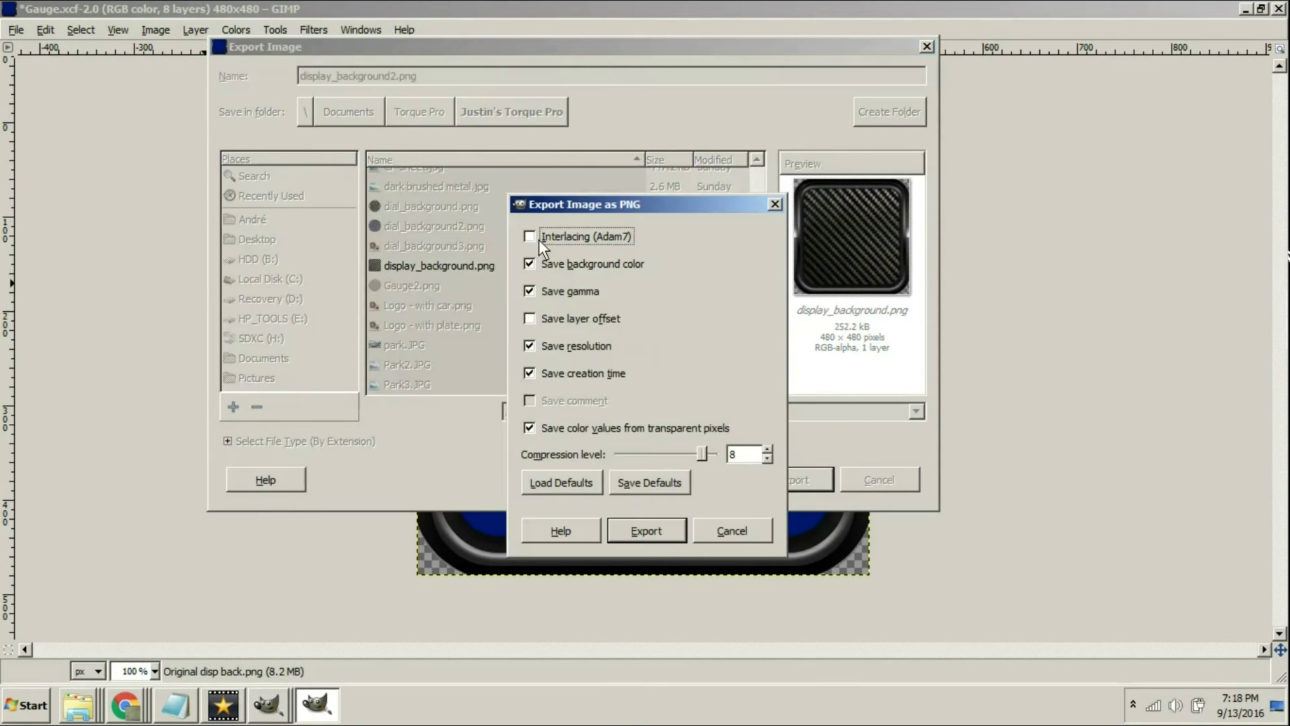
left_click(650, 527)
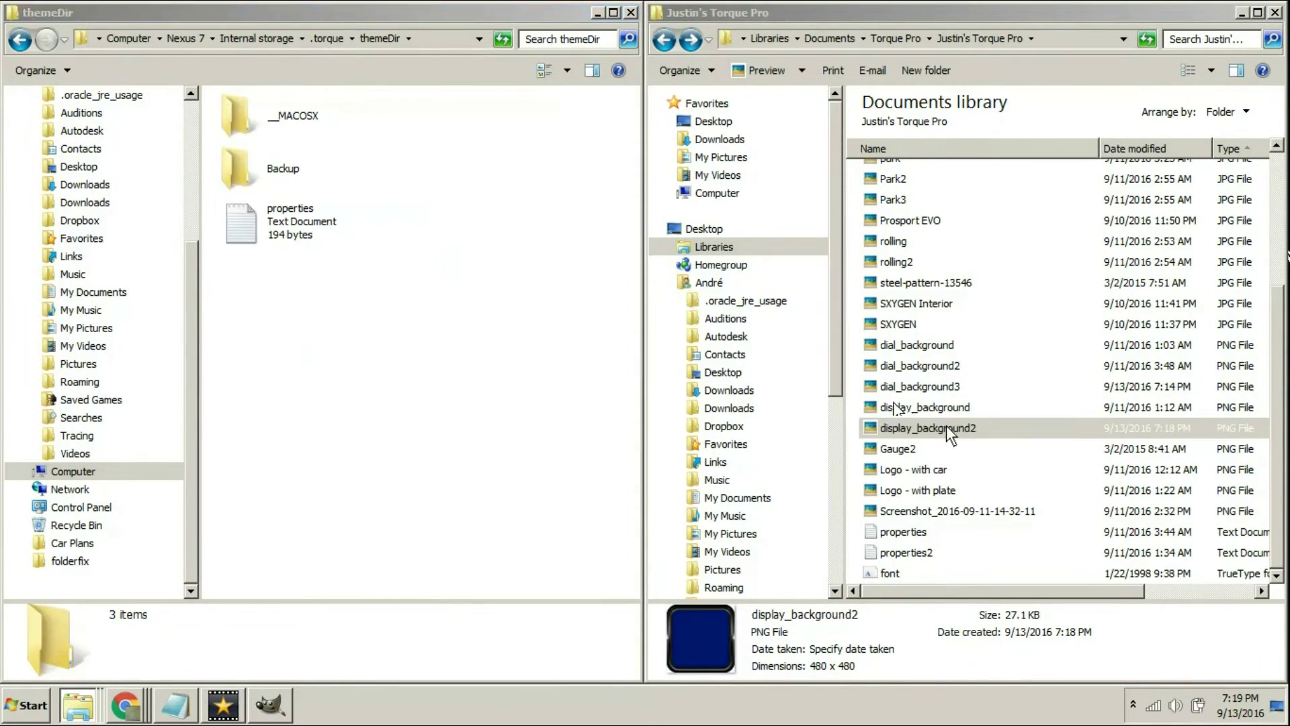
Copy display_background2, dial_background3, CF Sheet and cf from the Justin's Torque Pro folder into the tablet's themeDir folder.
key("c")
scroll(937, 243, "up", 3)
double_click(918, 320)
key("Escape")
left_click(921, 300)
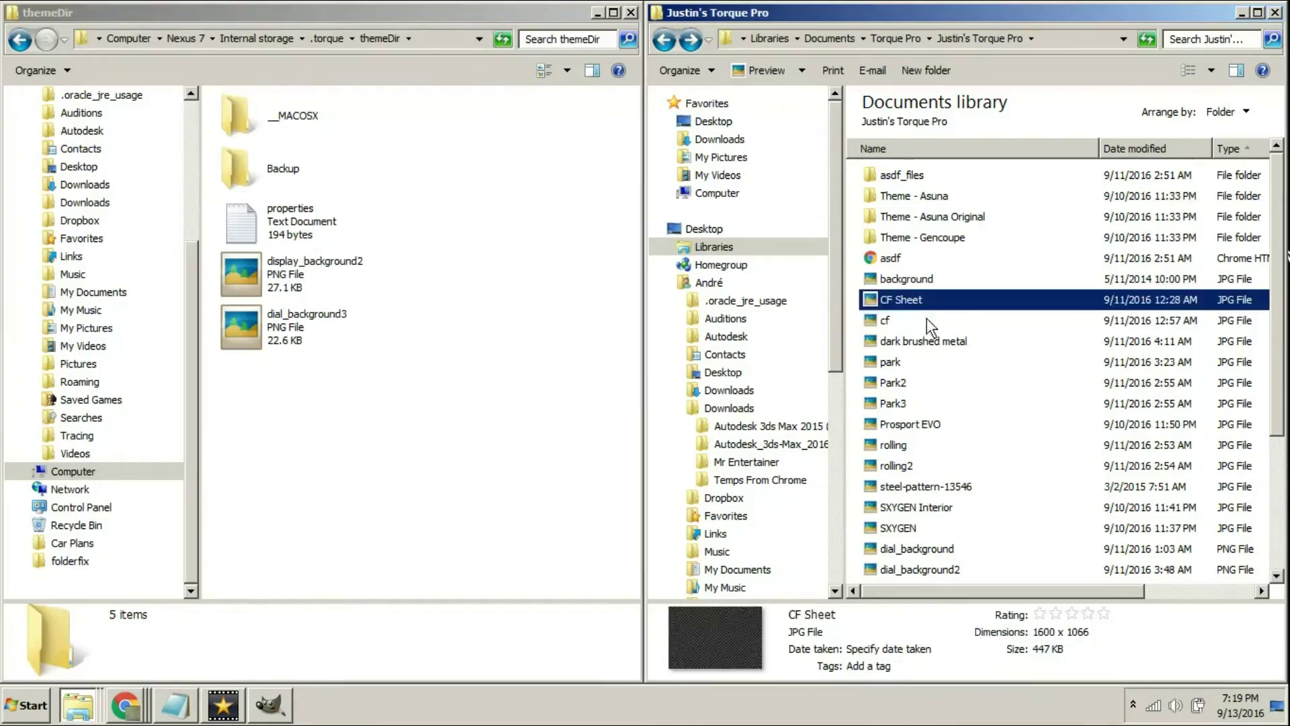
left_click(926, 320)
left_click(916, 297, "ctrl")
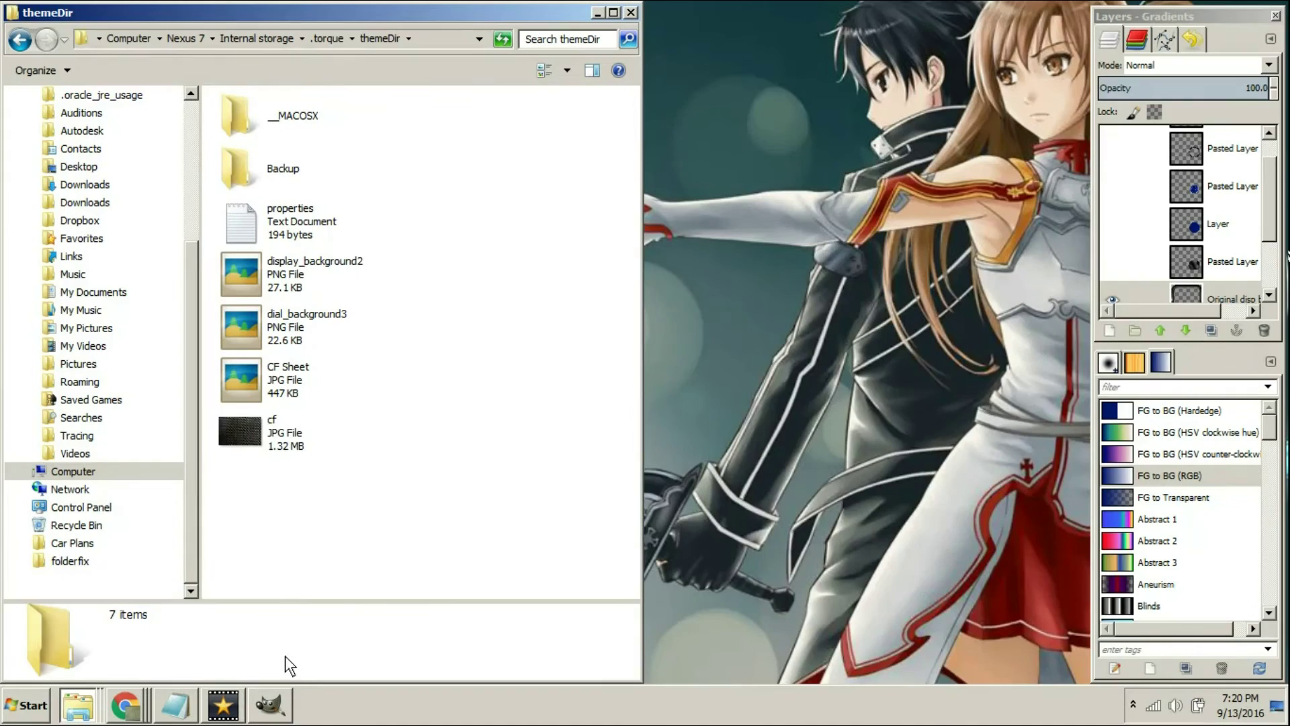
Preview the copied carbon fiber images in themeDir, and rename CF Sheet as background and display_background2 as display_background.
double_click(257, 437)
double_click(301, 363)
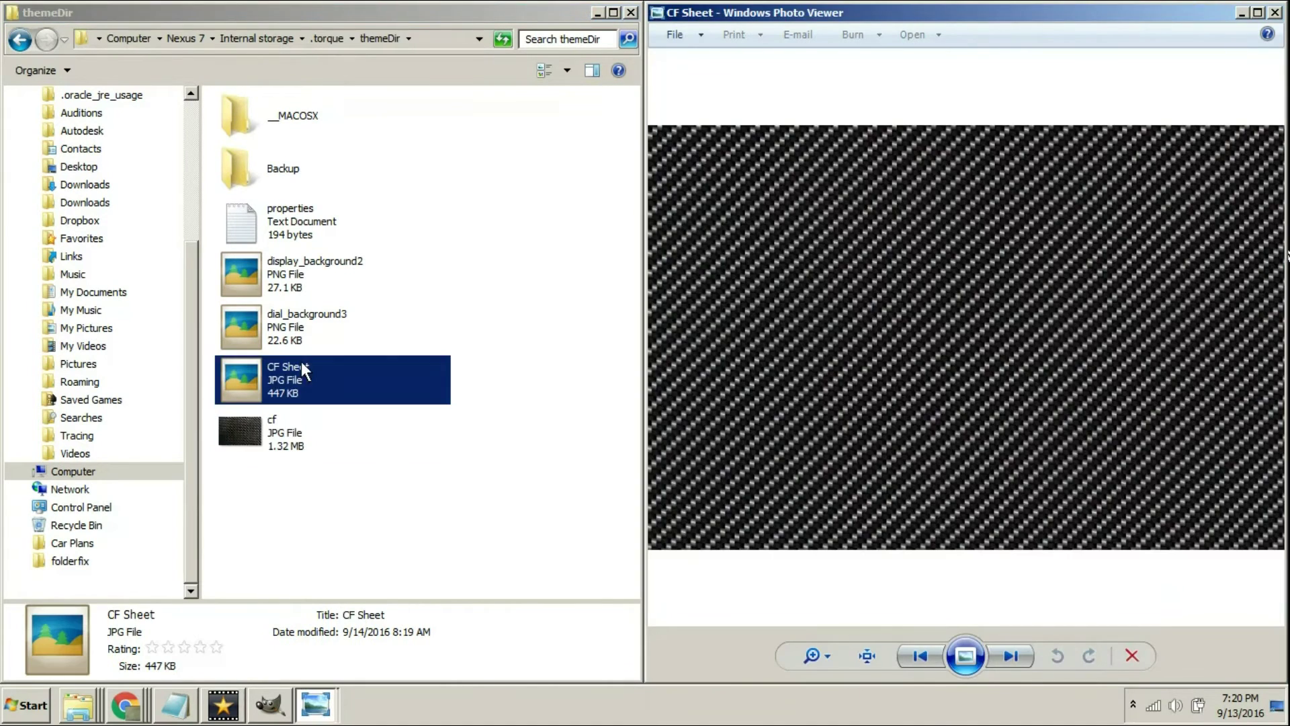
left_click(1276, 12)
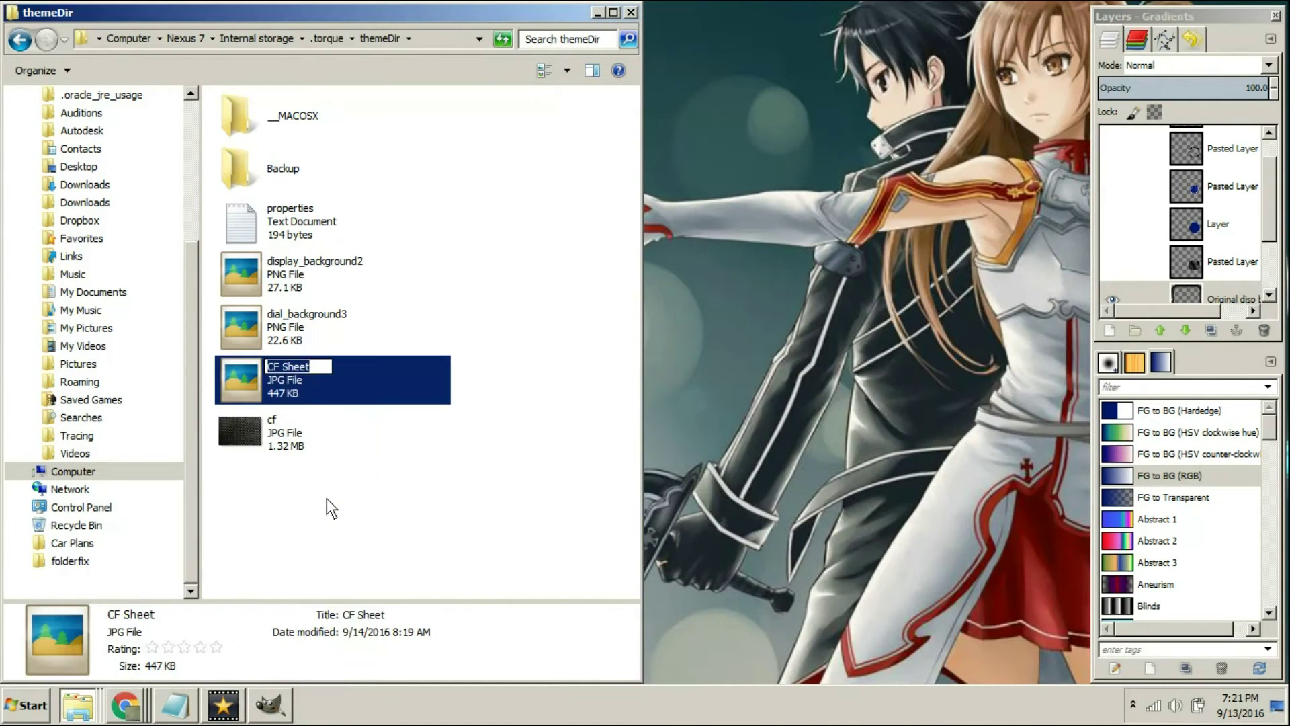
key("Return")
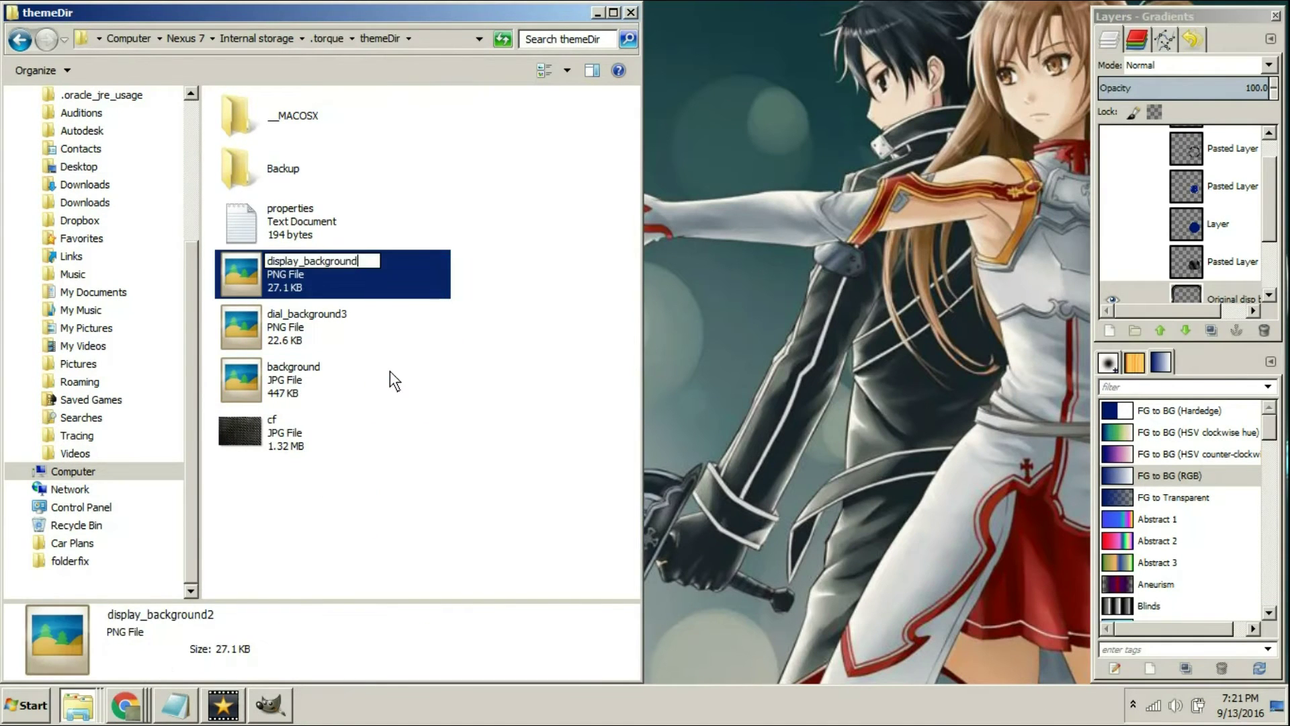
key("Tab")
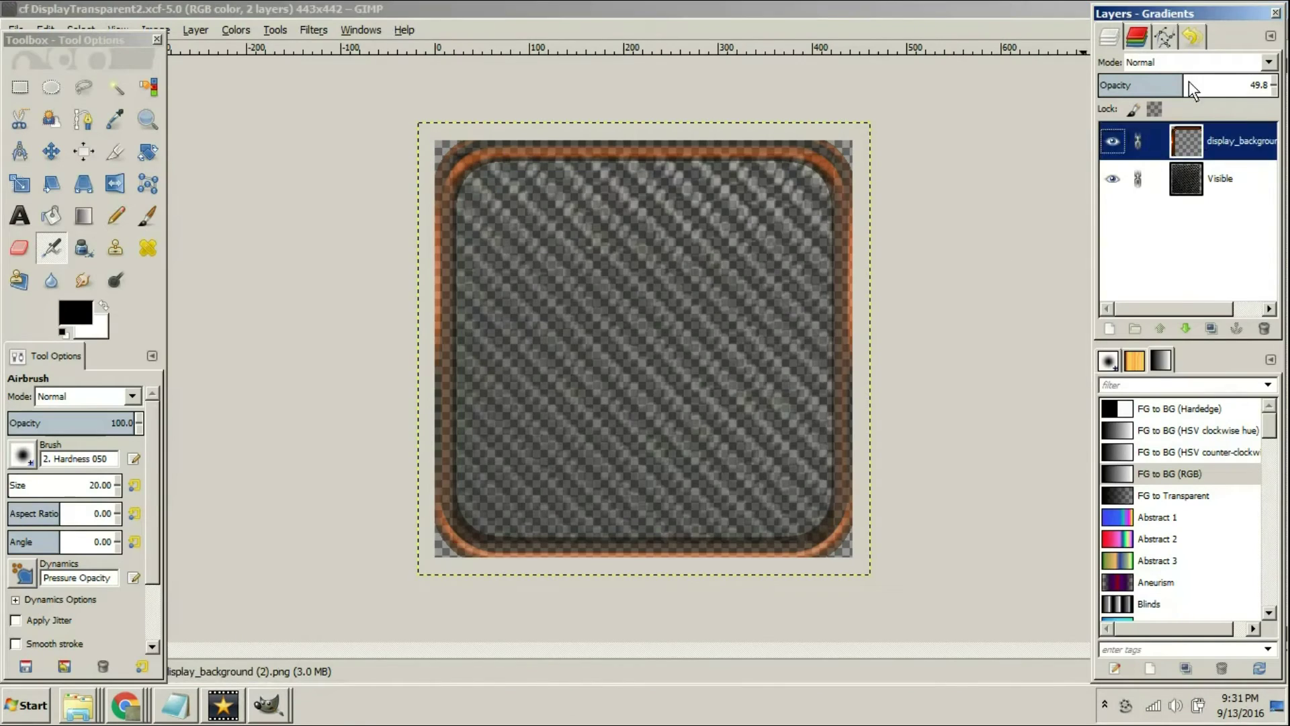
In cf DisplayTransparent2, make the frame and carbon fiber fully opaque and export the image as cf GaugeTransparent2.png in the Torque Pro folder.
mouse_move(1257, 85)
left_mouse_down()
mouse_move(1225, 86)
mouse_move(1274, 84)
left_mouse_up()
left_click(1219, 179)
left_click(16, 30)
left_click(67, 276)
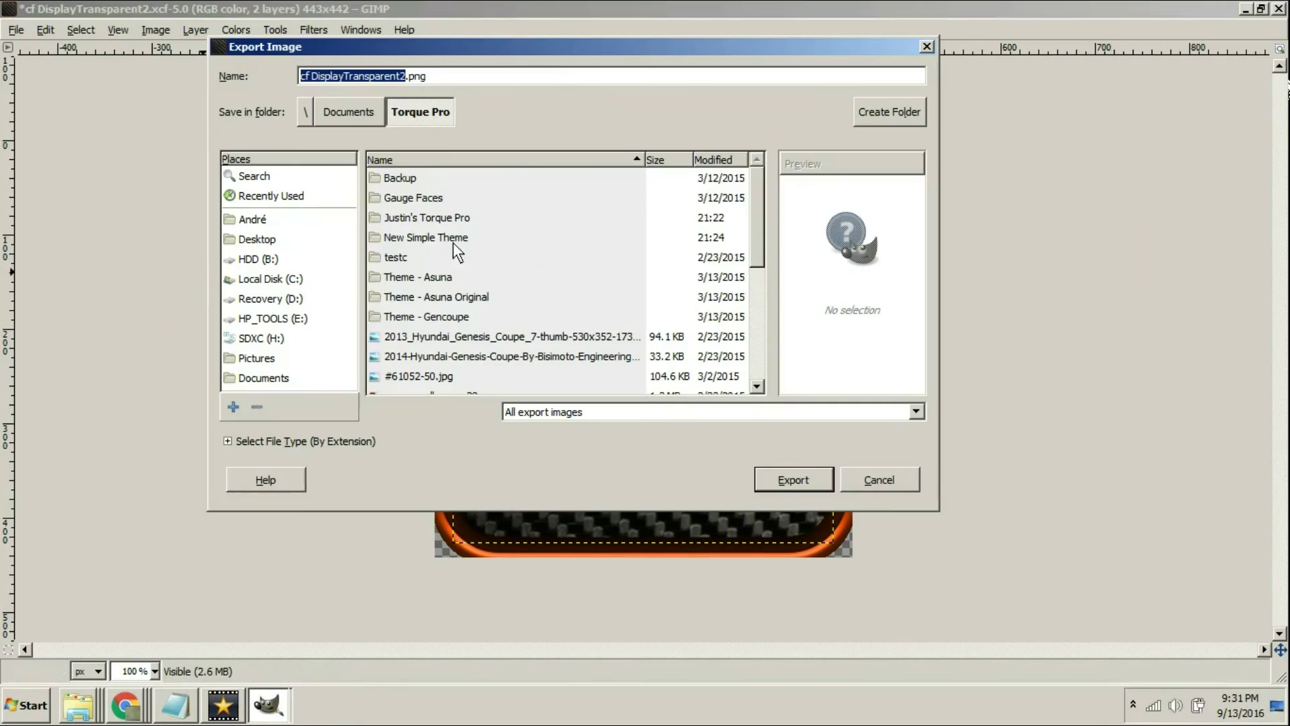
left_click_drag(757, 215, 754, 326)
key("Return")
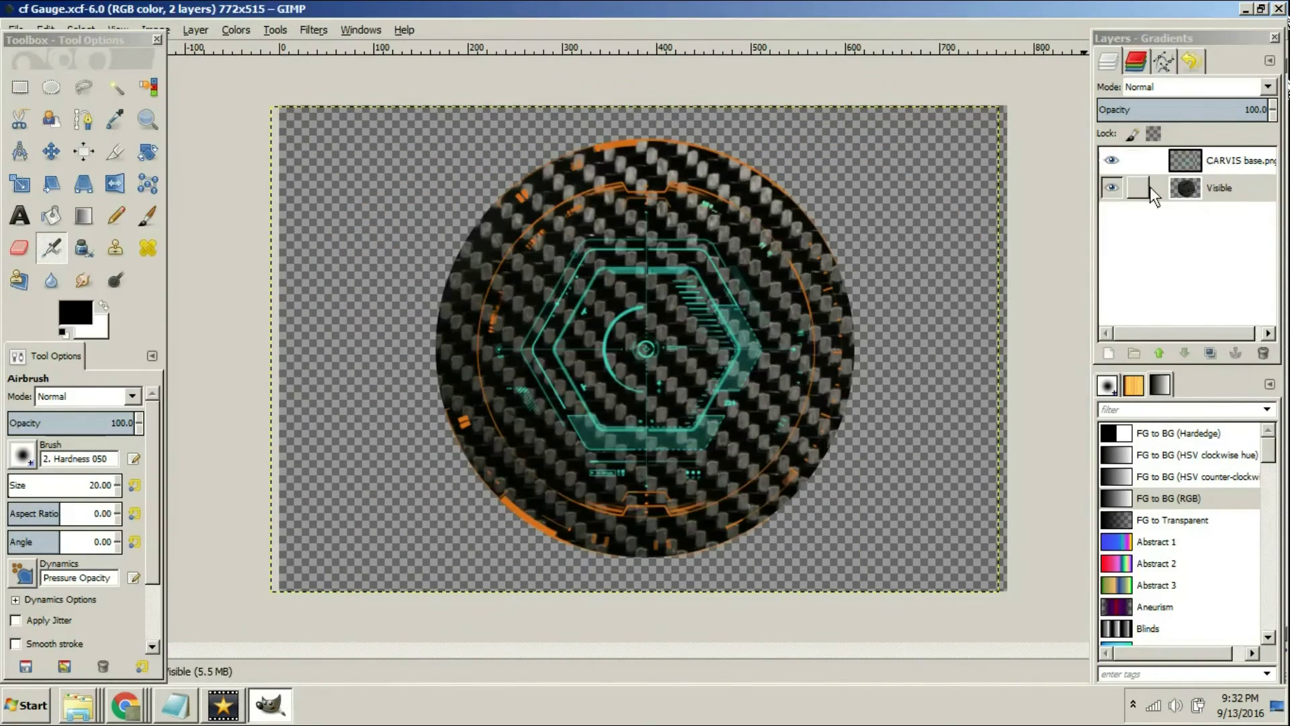
Export the carbon fiber gauge with both layers visible as cf Gauge.png in the Torque Pro folder.
left_click(1112, 189)
left_click(1113, 189)
left_click(1186, 189)
left_click(16, 28)
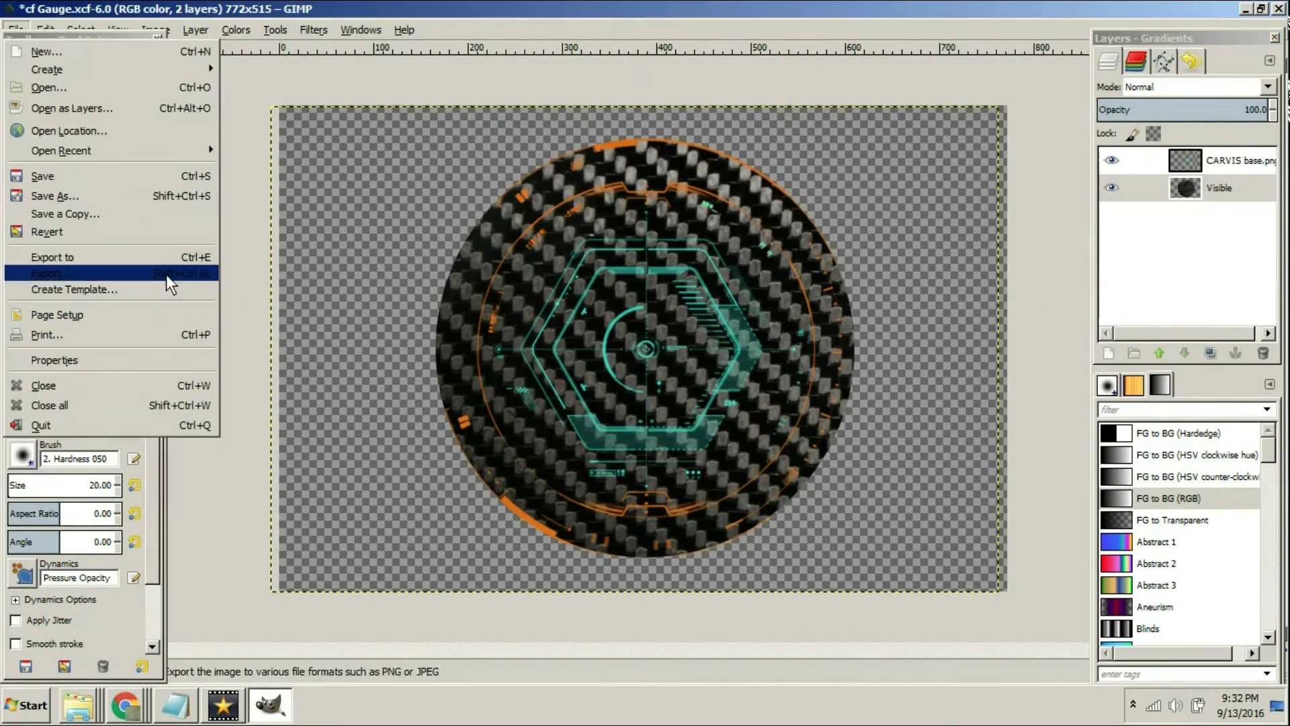
left_click(167, 274)
left_click_drag(756, 230, 752, 308)
left_click(443, 274)
key("Return")
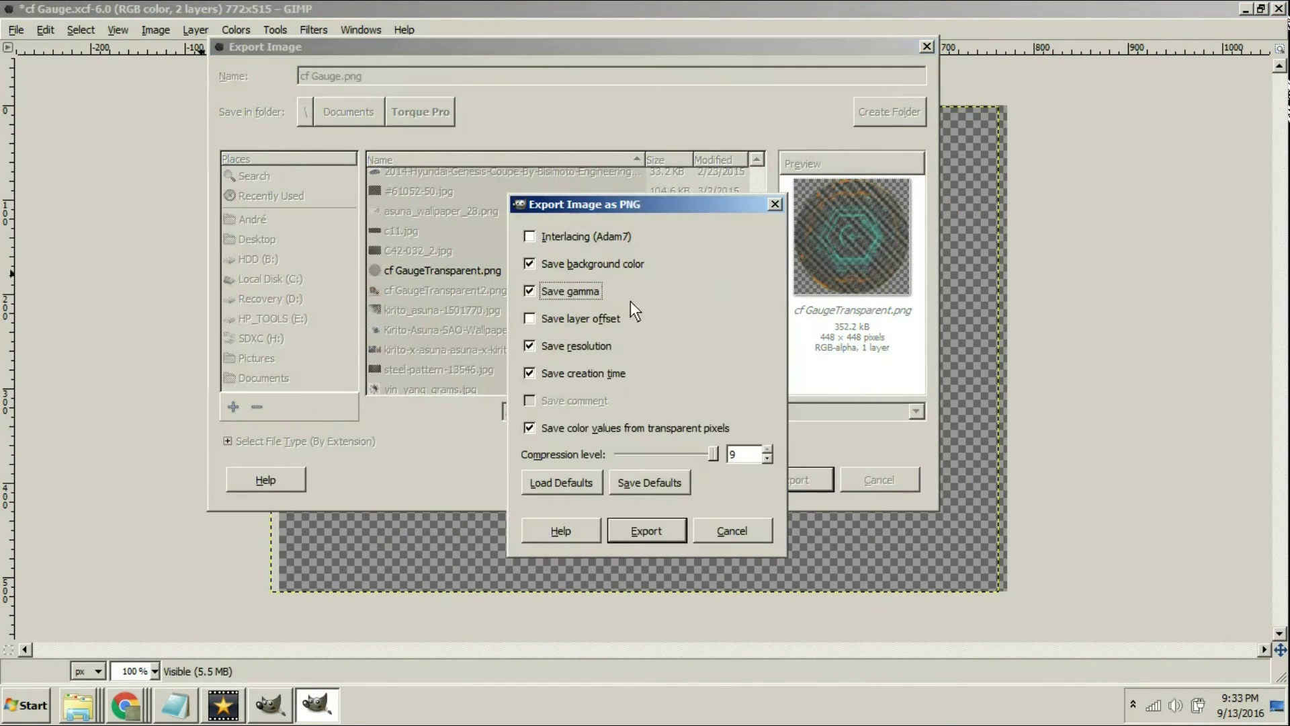
left_click(674, 520)
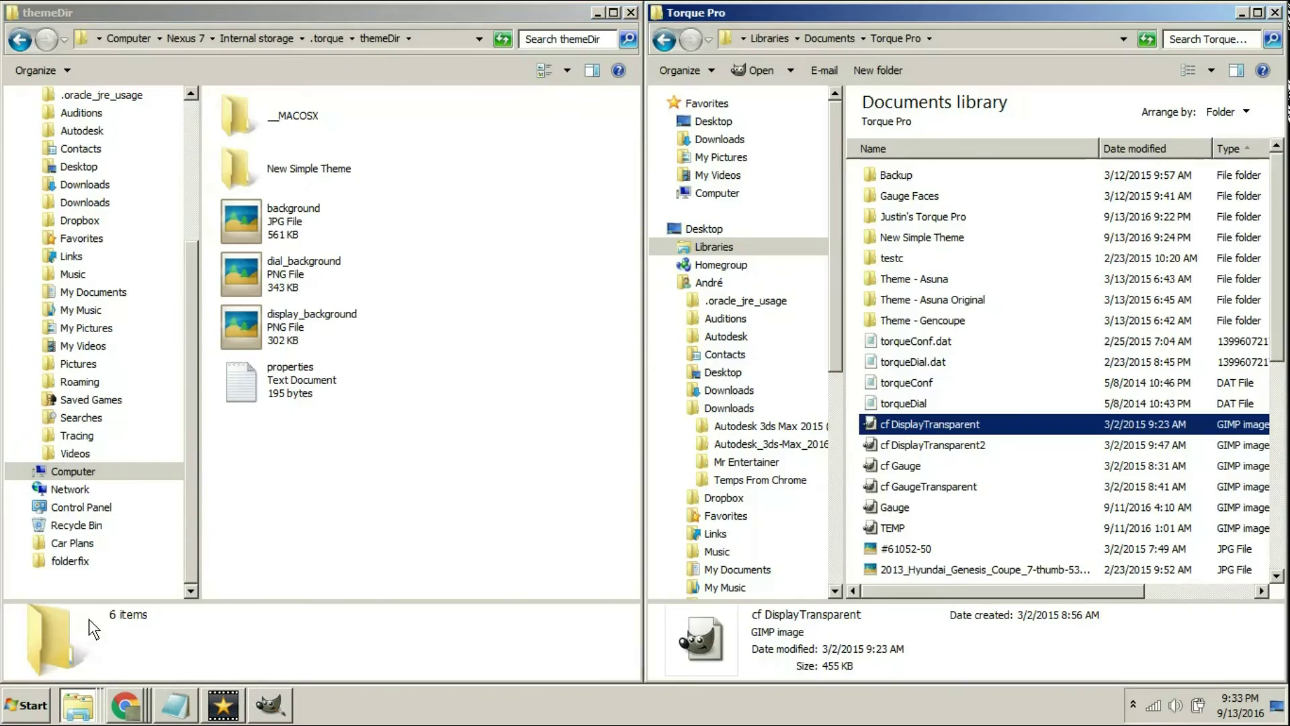
Copy the cf Gauge and cf GaugeTransparent2 PNG images from the Torque Pro folder into themeDir.
left_click(934, 428)
left_click_drag(934, 449, 430, 524)
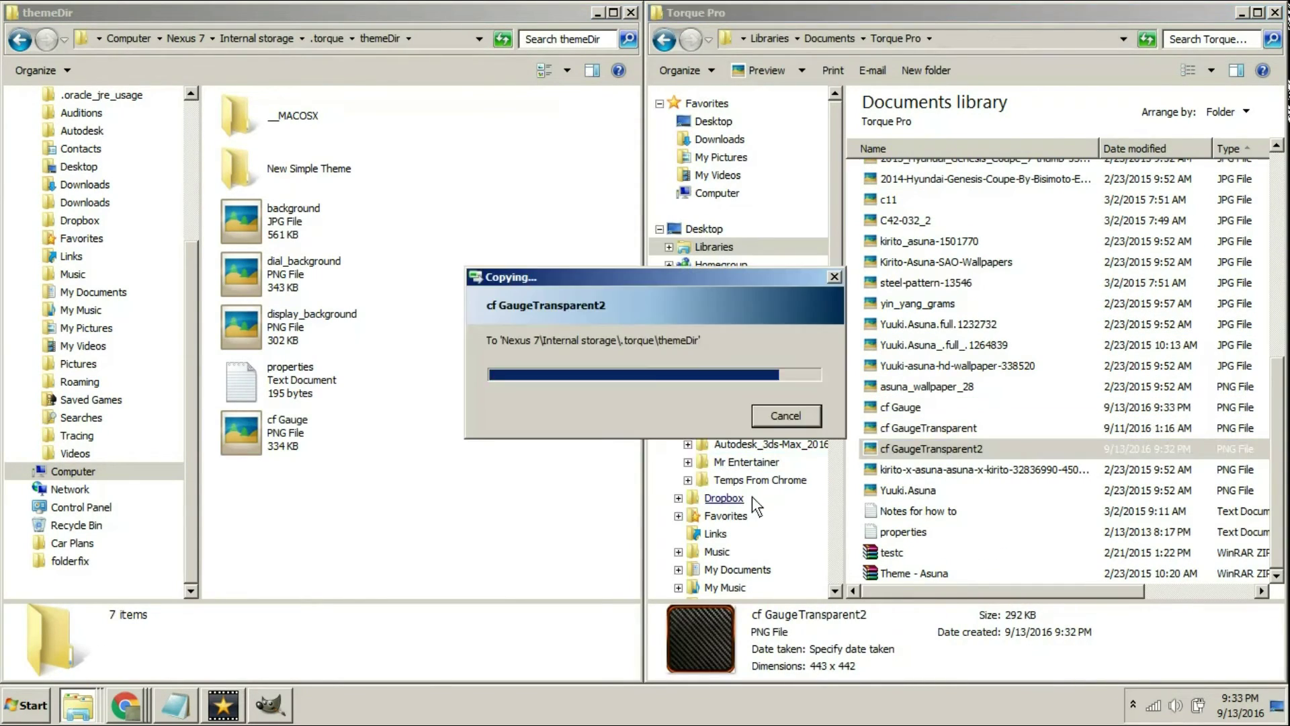
Compare the existing dial and display backgrounds in themeDir with the copied cf Gauge and cf GaugeTransparent2 images.
double_click(303, 274)
double_click(302, 327)
double_click(297, 443)
double_click(309, 485)
left_click(470, 403)
left_click(295, 433)
left_click(1276, 12)
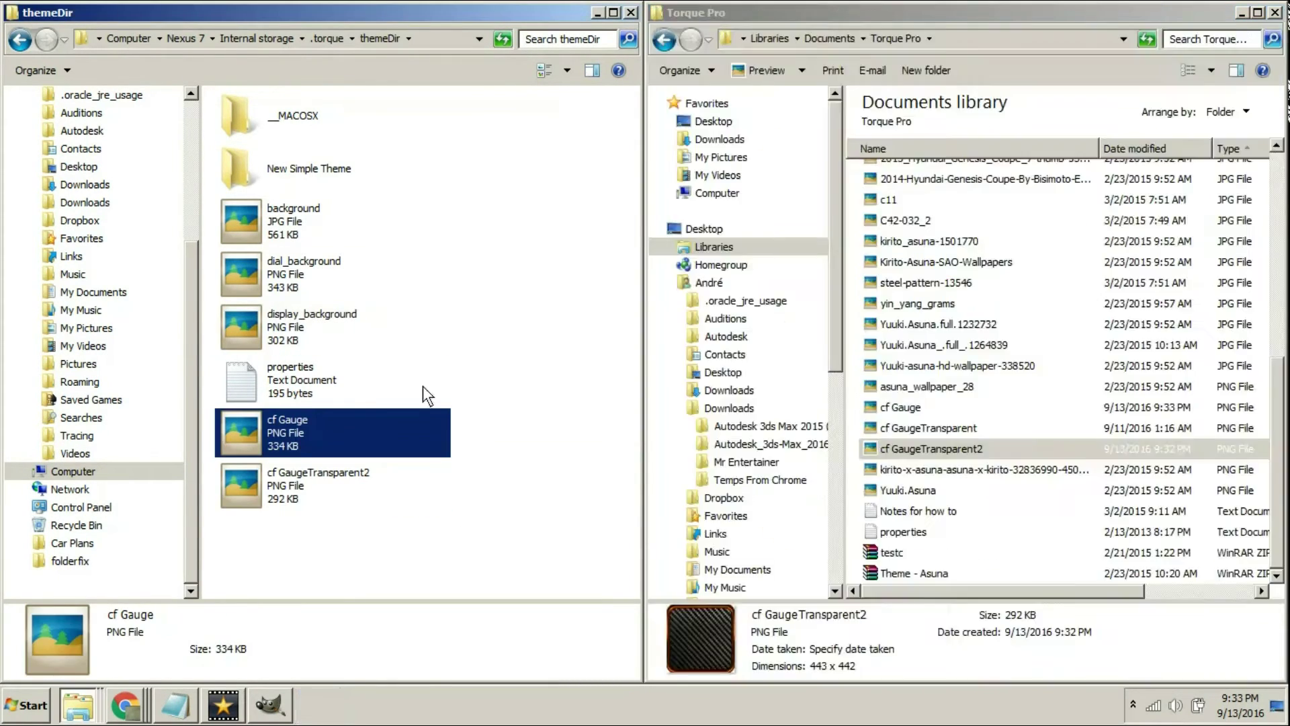
double_click(296, 432)
left_click(1275, 12)
Delete the old dial_background and display_background images from themeDir.
right_click(270, 426)
left_click(325, 268)
left_click(315, 324, "ctrl")
key("Delete")
Rename cf Gauge as dial_background and cf GaugeTransparent2 as display_background, and preview the renamed display image.
right_click(353, 325)
left_click(389, 456)
type("dial_background")
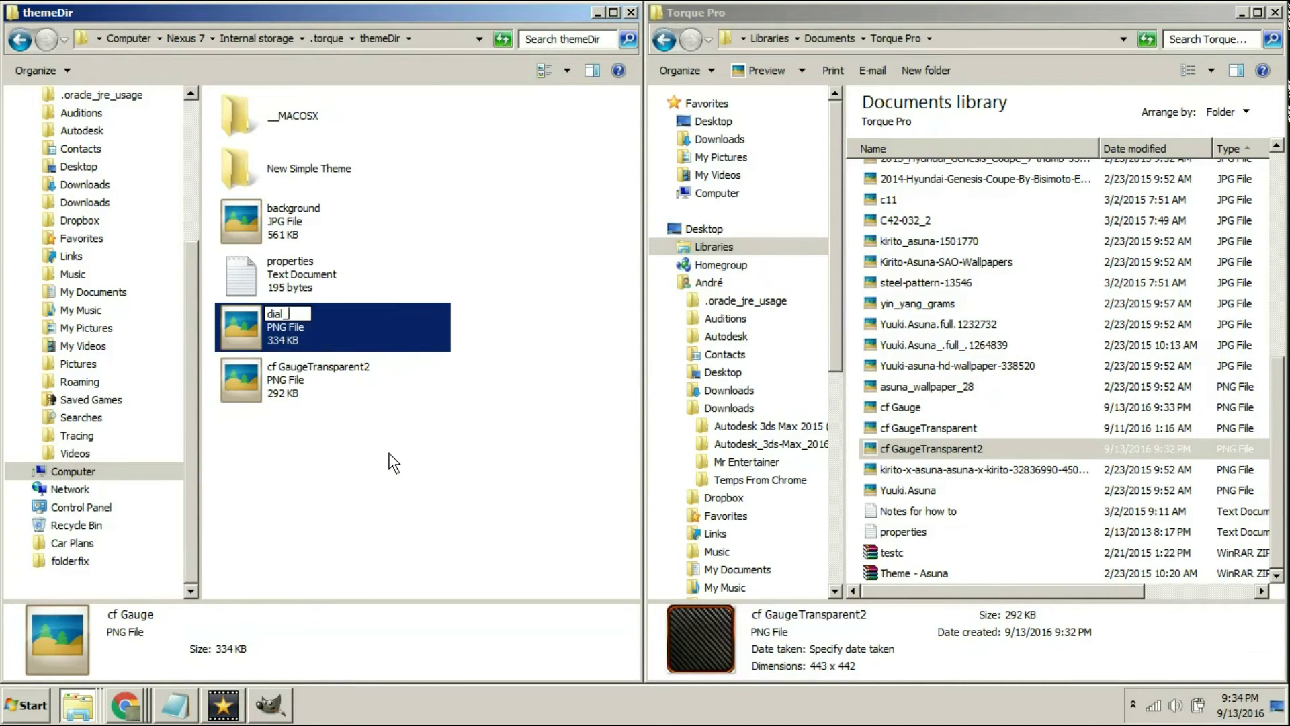
key("Return")
right_click(360, 379)
left_click(394, 509)
type("display_background")
key("Return")
key("Return")
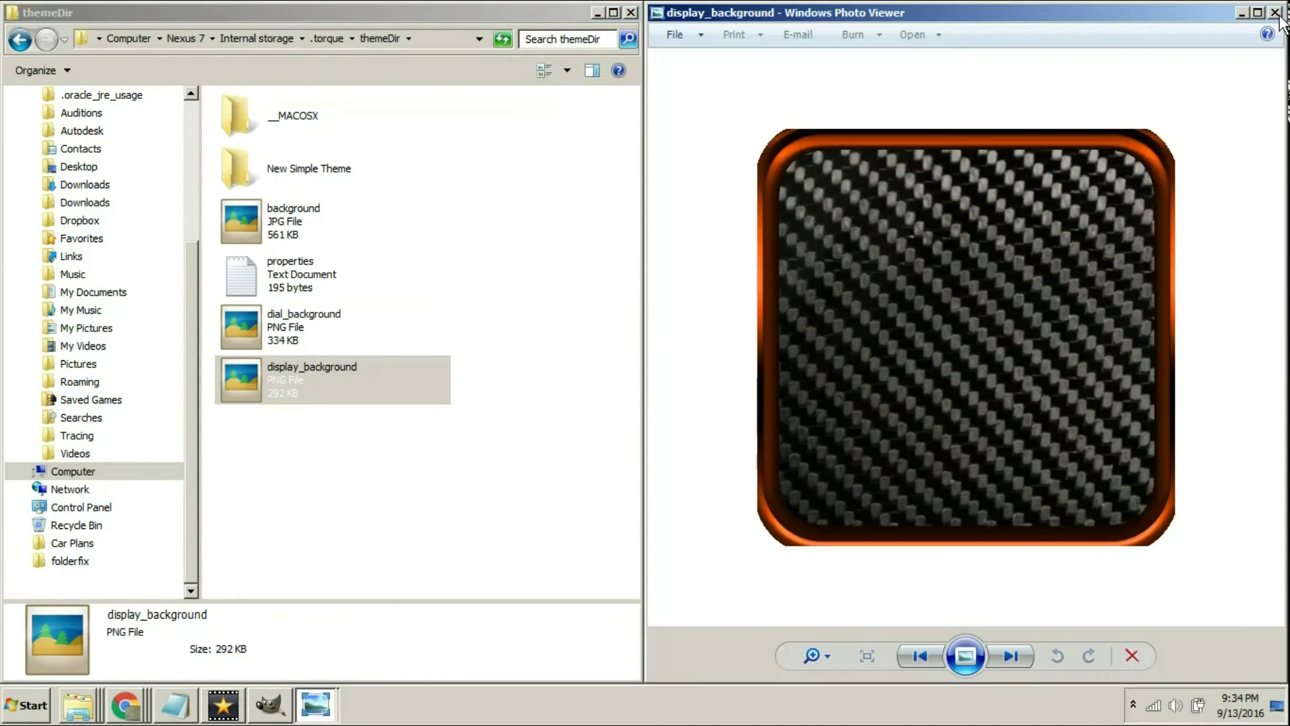
left_click(1275, 12)
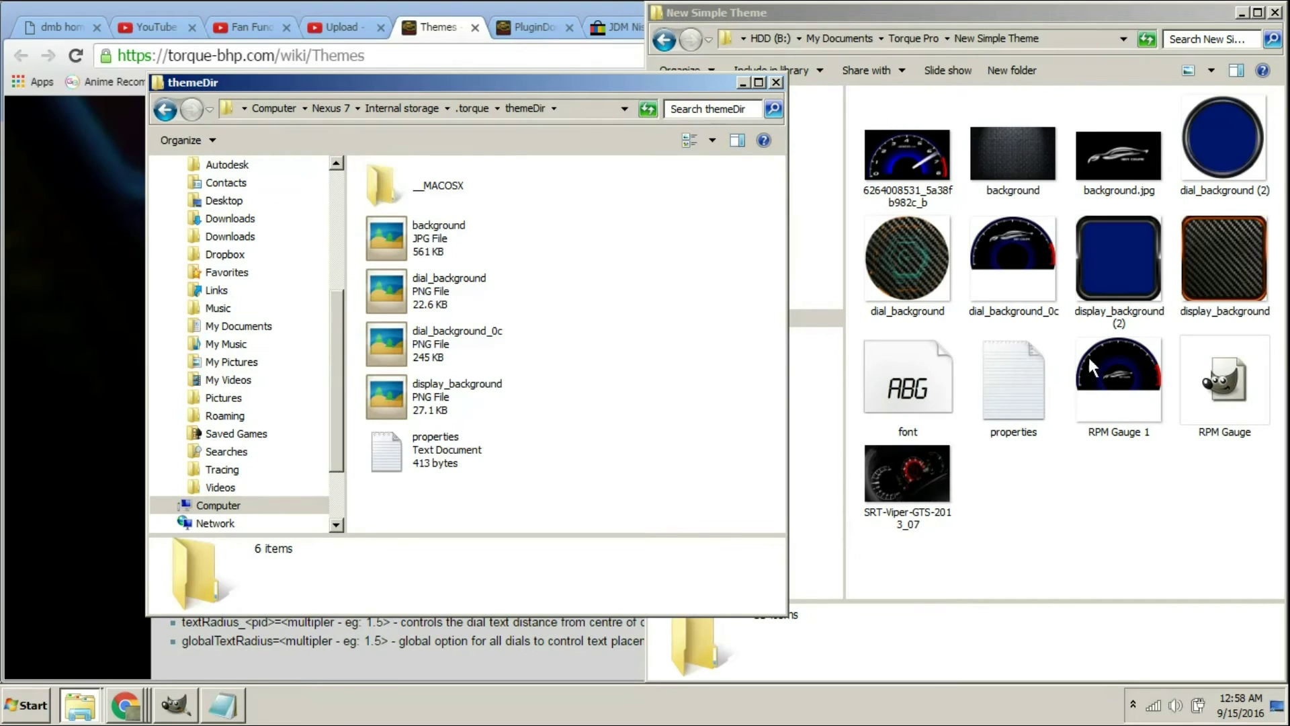
Open the properties file from New Simple Theme and read the font option on the Torque Themes wiki page.
double_click(1040, 404)
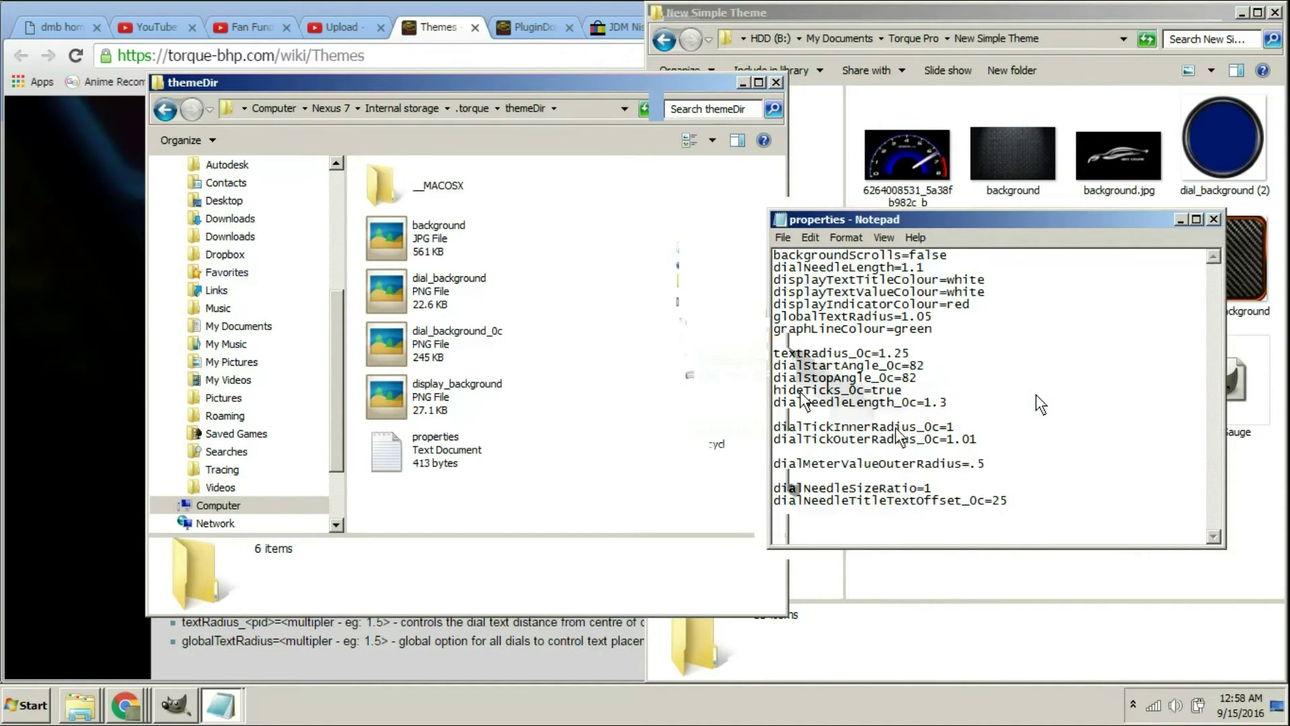
left_click(1054, 507)
key("Return")
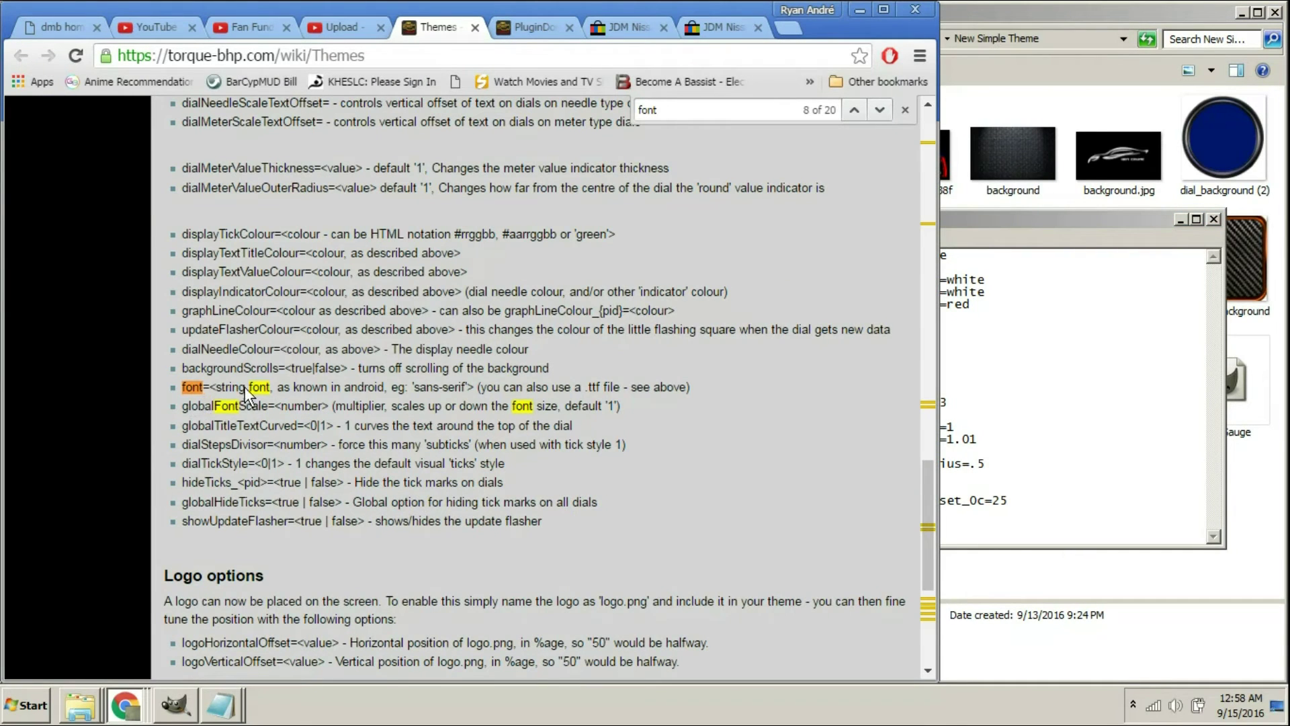
left_click_drag(268, 385, 439, 392)
left_click(415, 387)
left_click(229, 395)
key("alt+Tab")
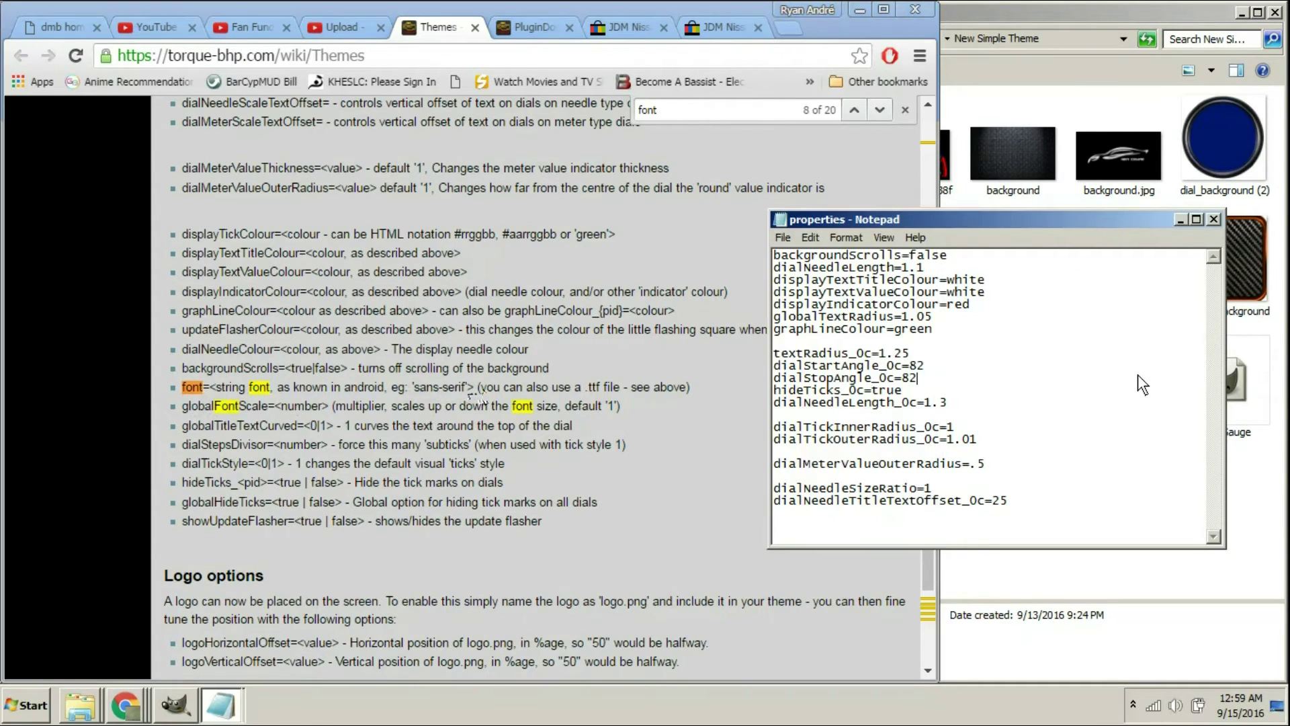
left_click(852, 8)
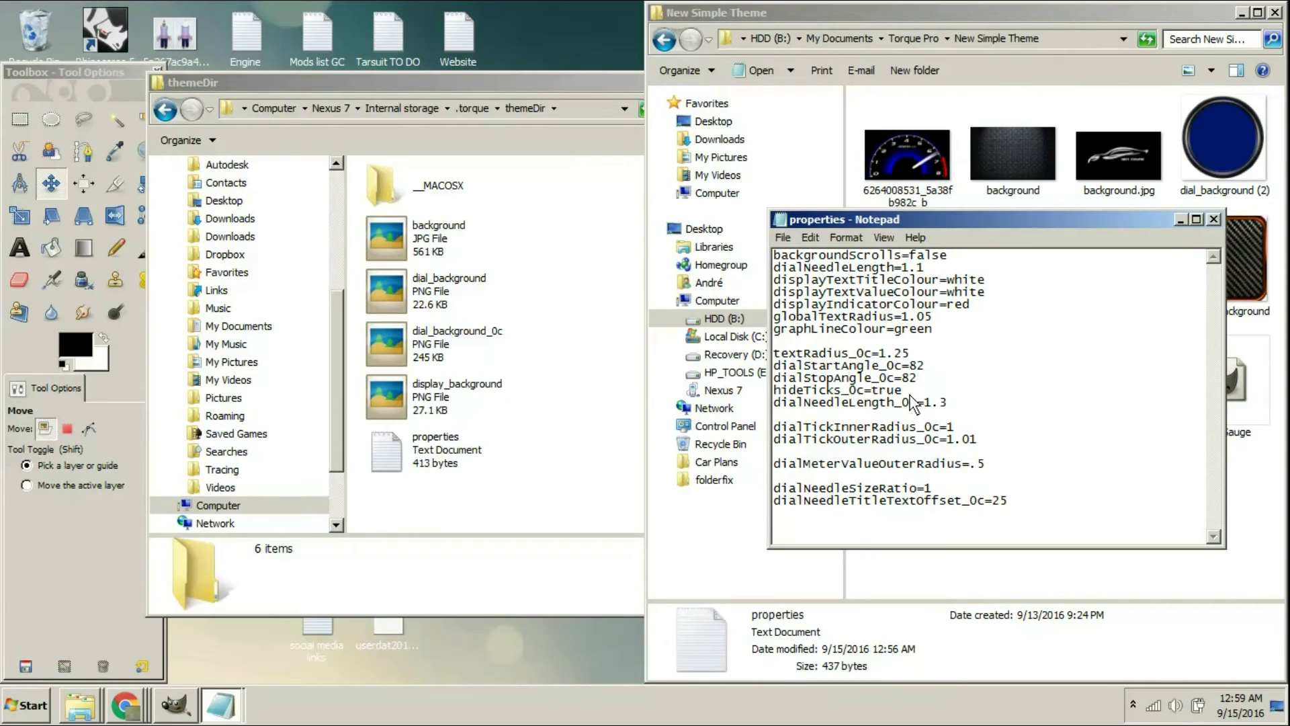
Preview the TrueType font file in the New Simple Theme folder and copy it into themeDir.
left_click_drag(588, 75, 539, 80)
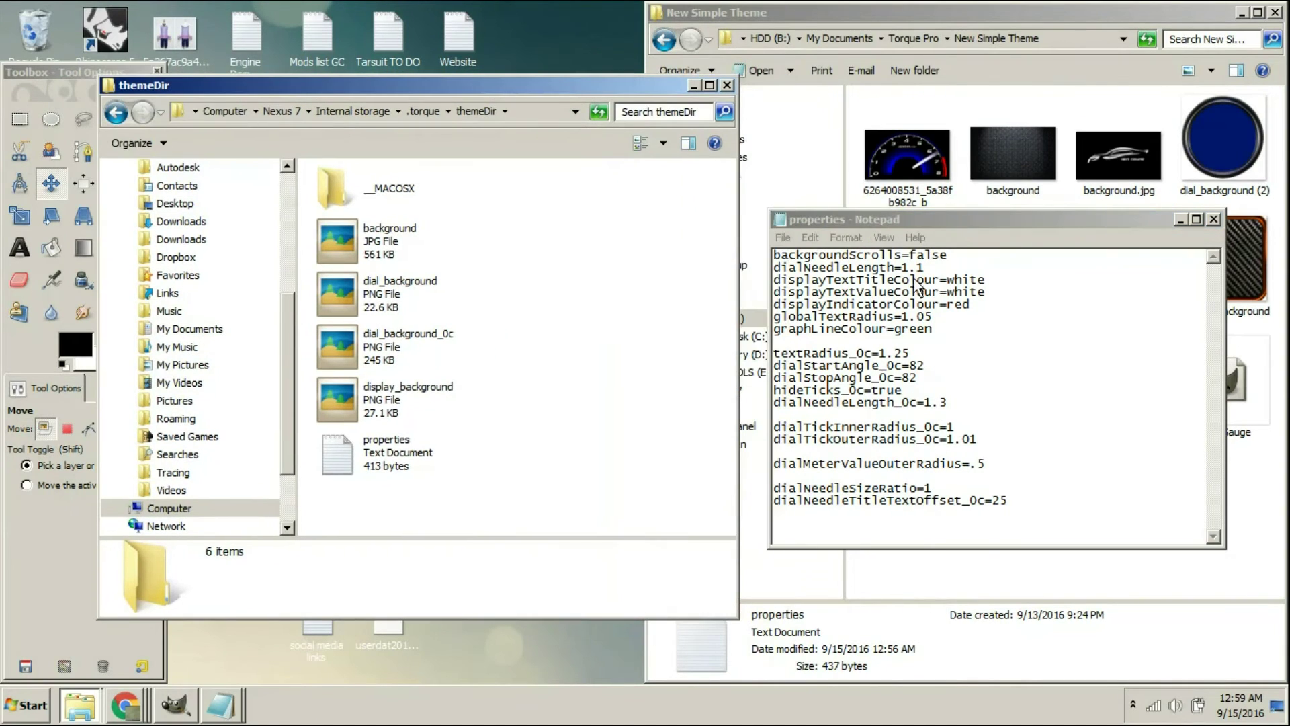
left_click_drag(1018, 227, 628, 223)
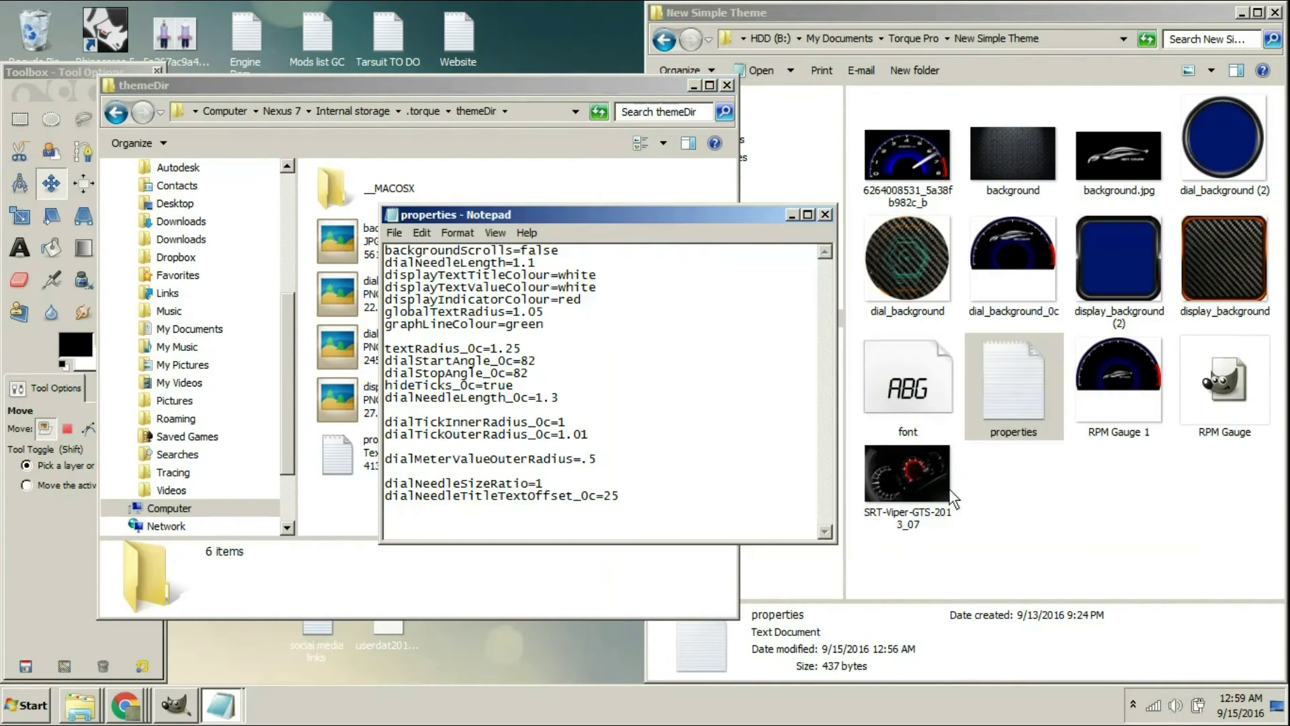
left_click(1074, 545)
left_click(918, 395)
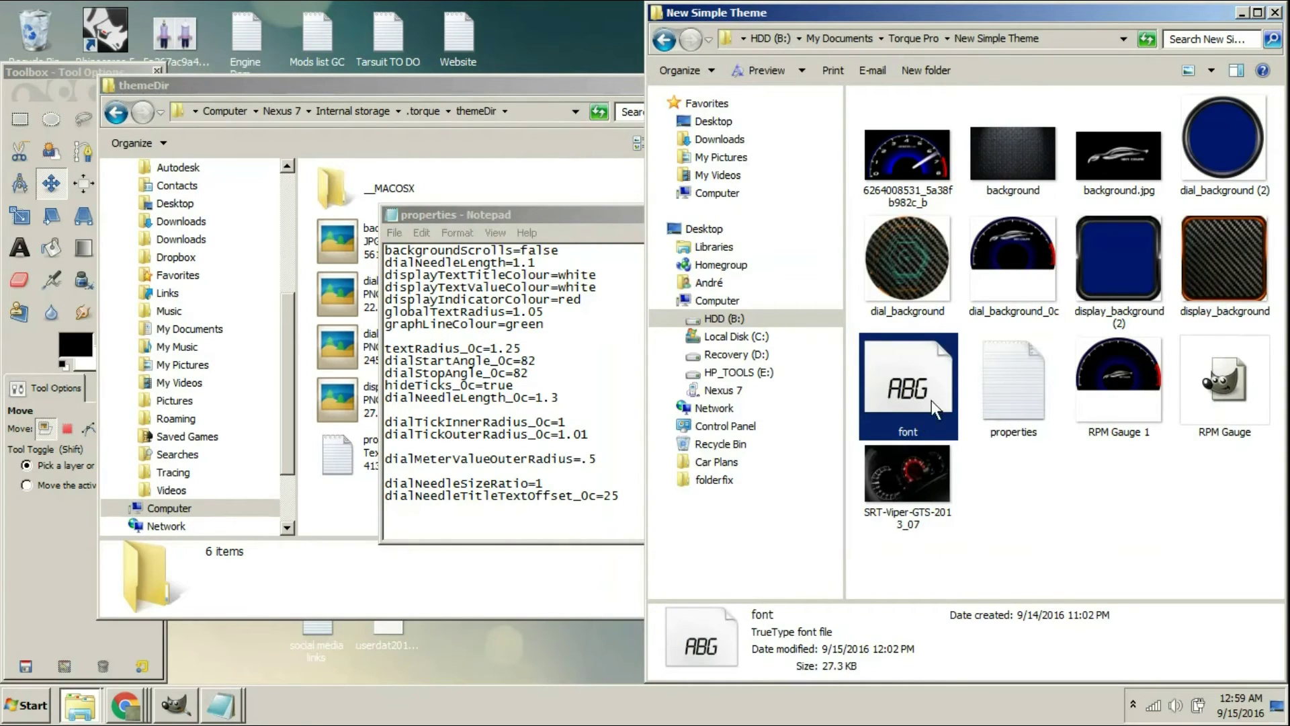
double_click(902, 384)
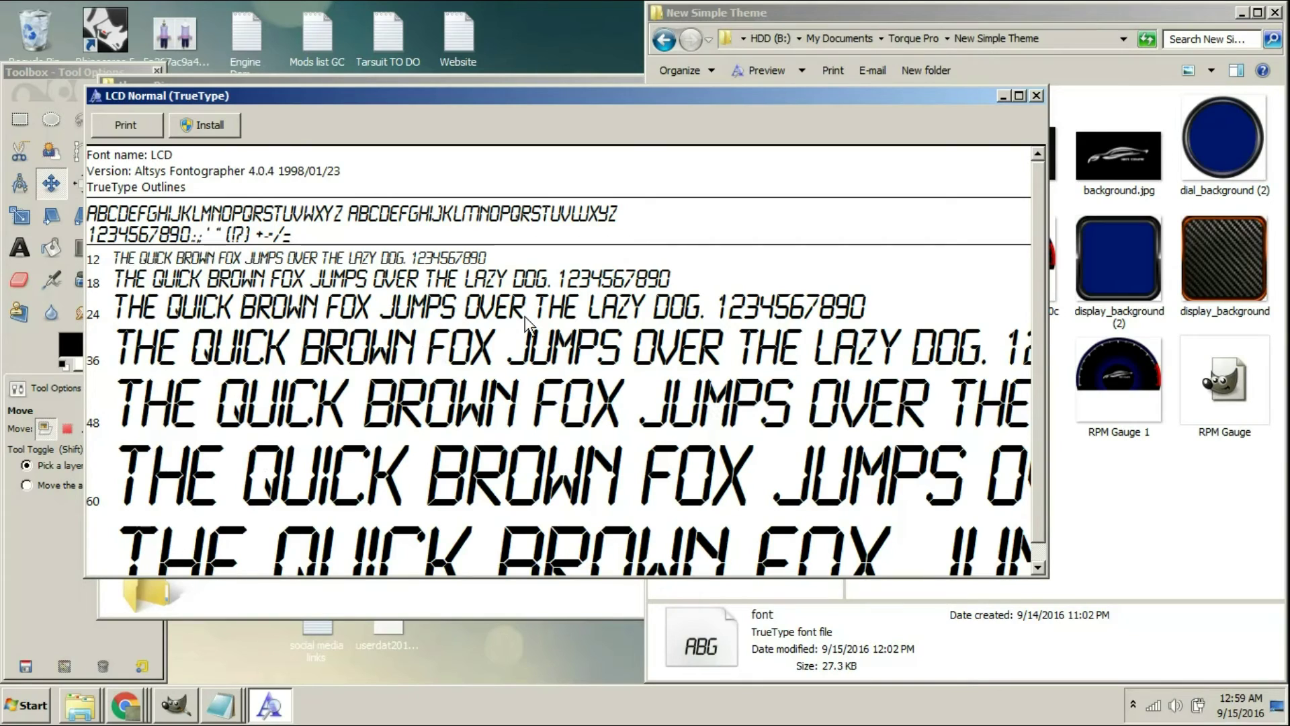
key("alt+F4")
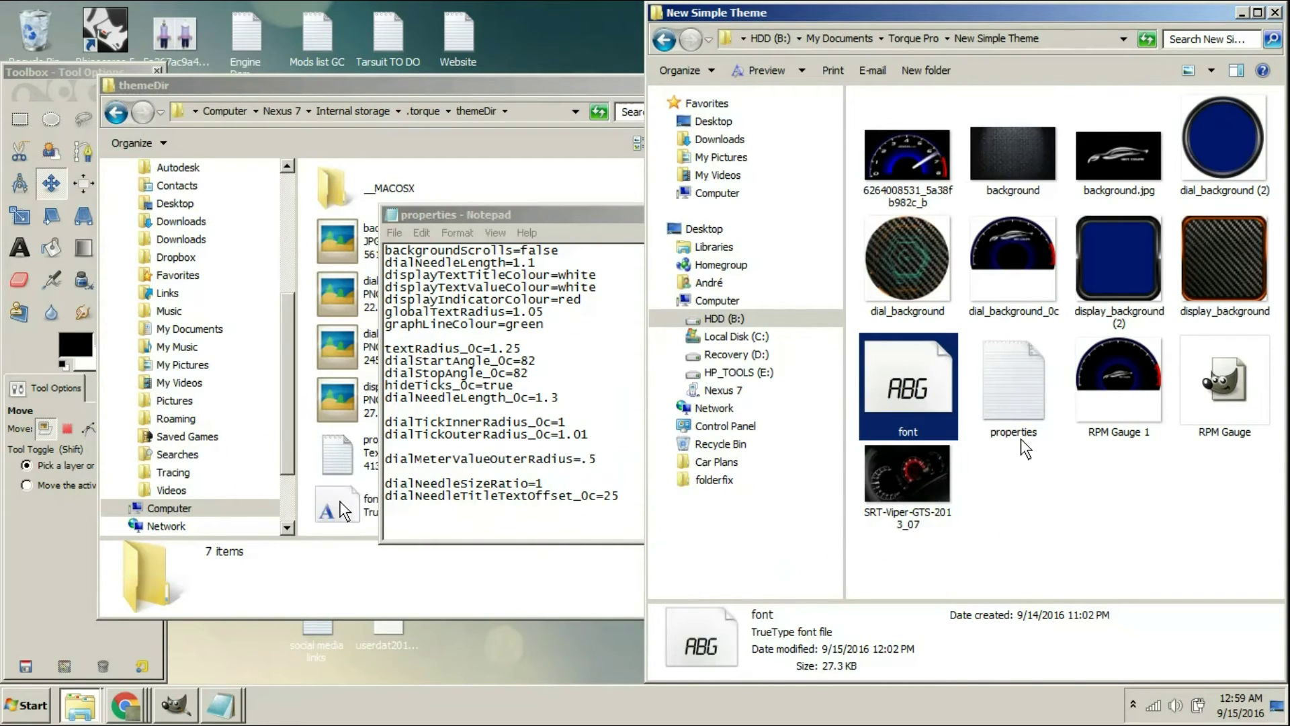
left_click(534, 93)
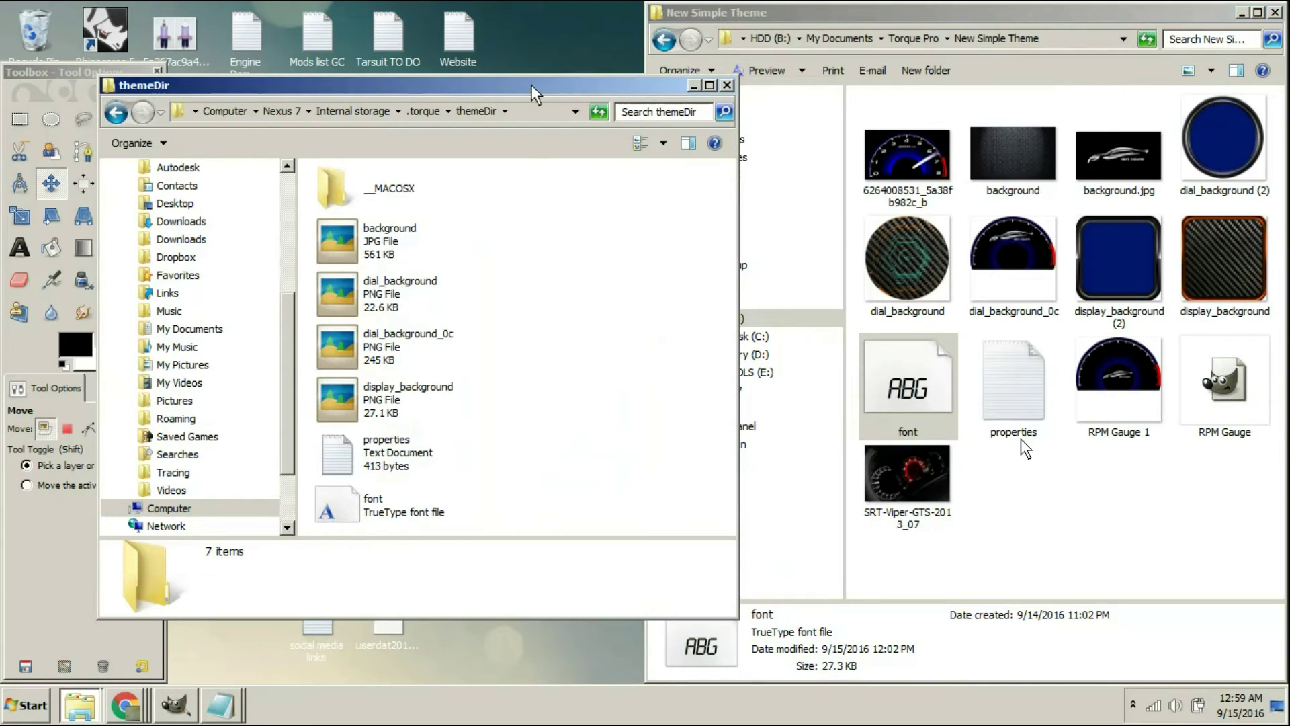